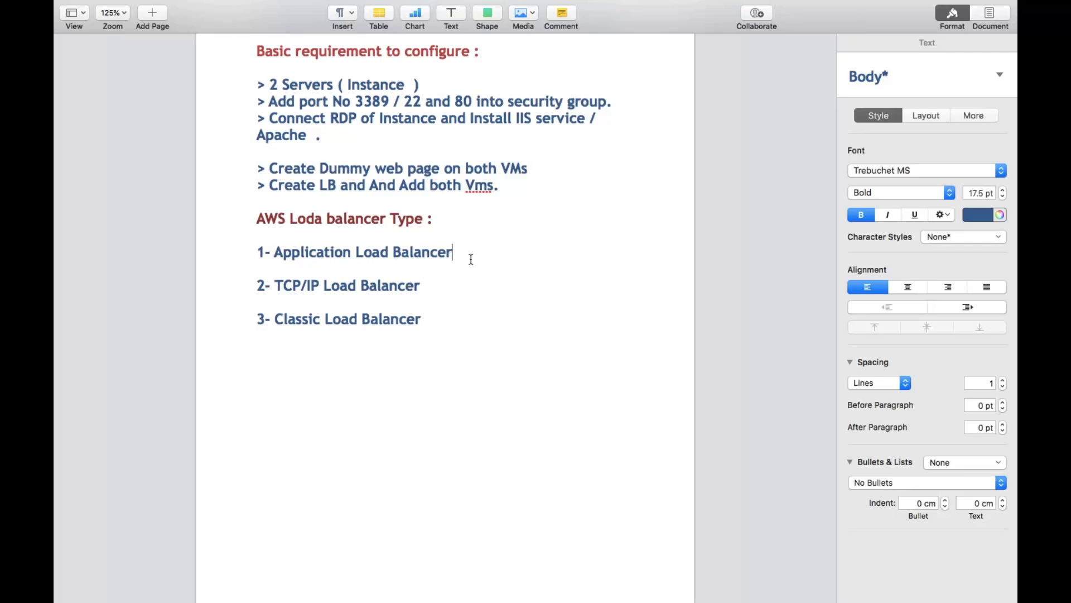
Add an indented orange line "HTTP / HTTPS" beneath the "1- Application Load Balancer" entry, keeping a blank line on either side.
{"action": "key", "text": "Return"}
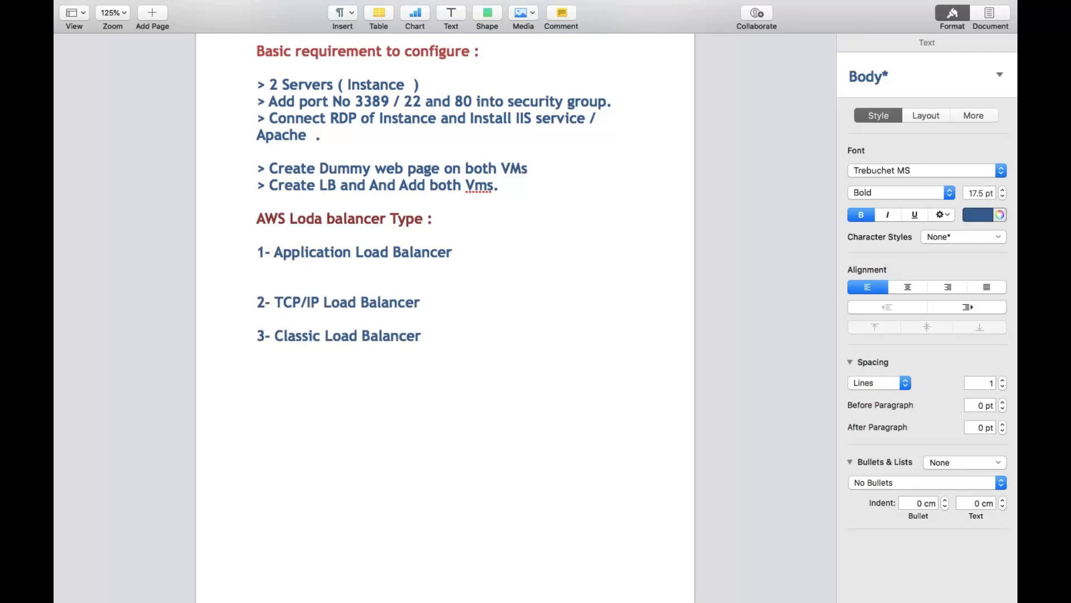
{"action": "key", "text": "Return"}
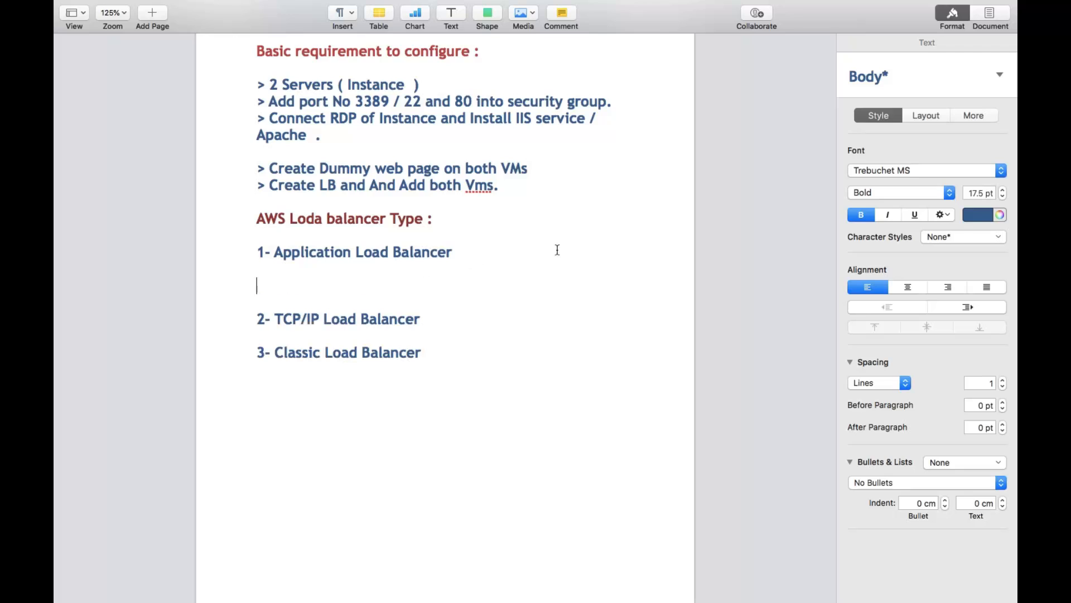
{"action": "left_click", "coordinate": [989, 216]}
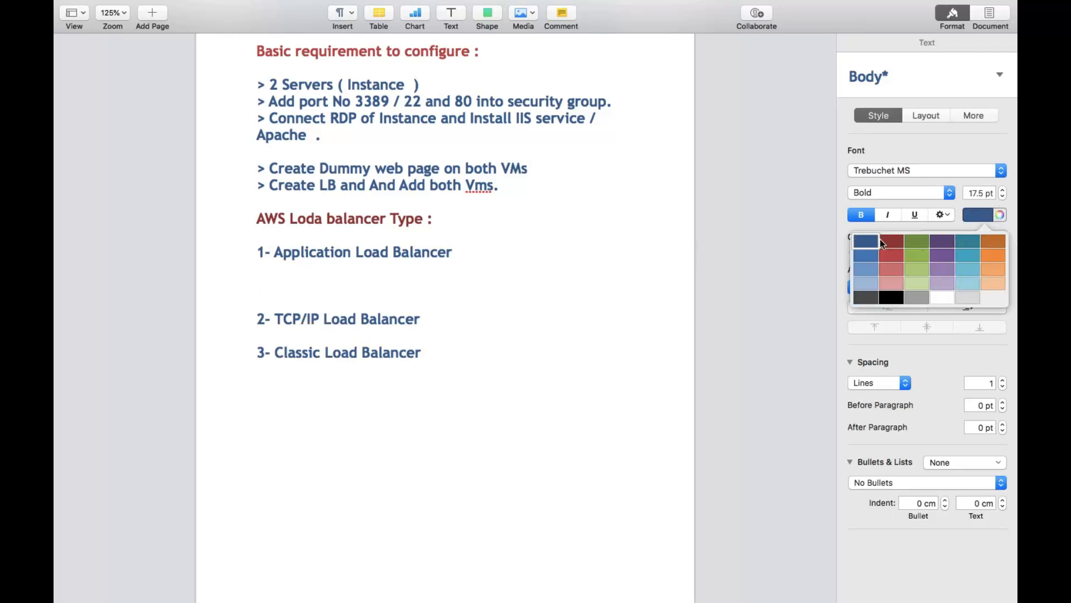
{"action": "left_click", "coordinate": [996, 250]}
{"action": "key", "text": "Delete"}
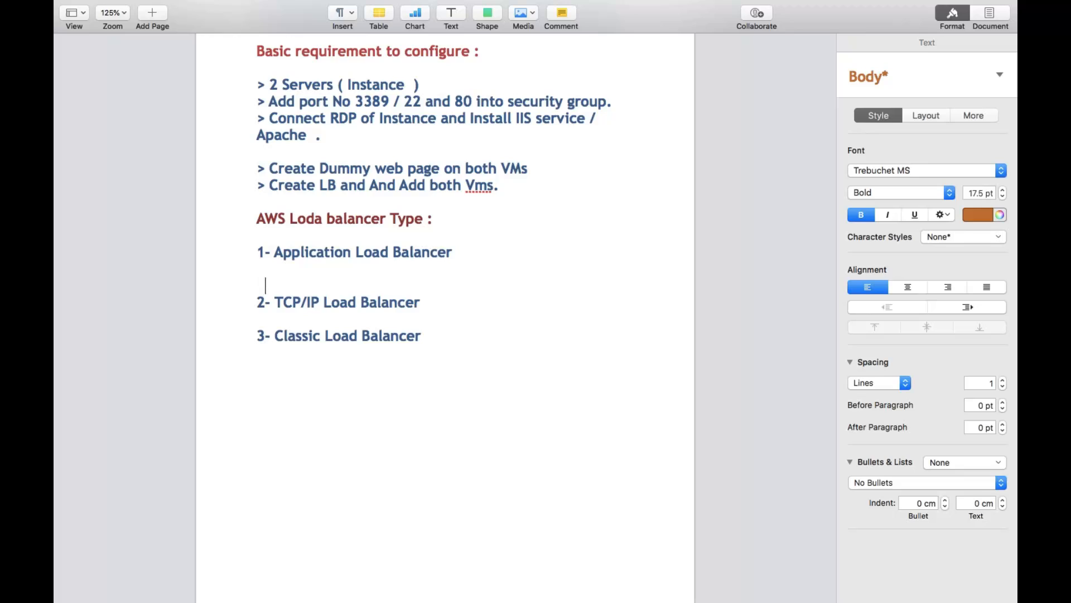
{"action": "type", "text": "h"}
{"action": "key", "text": "BackSpace"}
{"action": "type", "text": "HTTPS"}
{"action": "key", "text": "BackSpace"}
{"action": "type", "text": "/ HTT"}
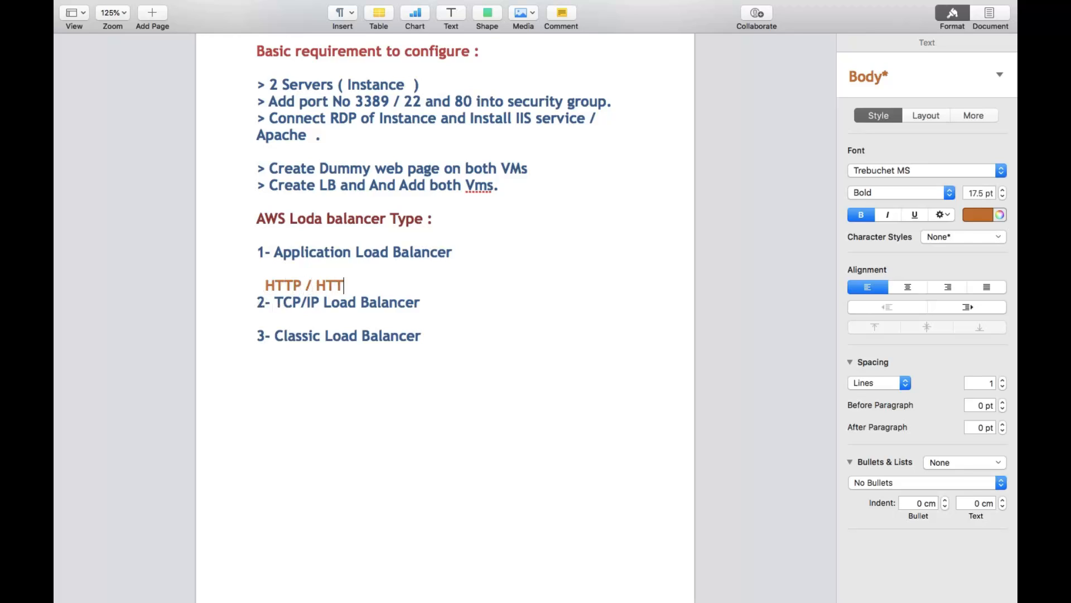
{"action": "type", "text": "PS"}
{"action": "key", "text": "Return"}
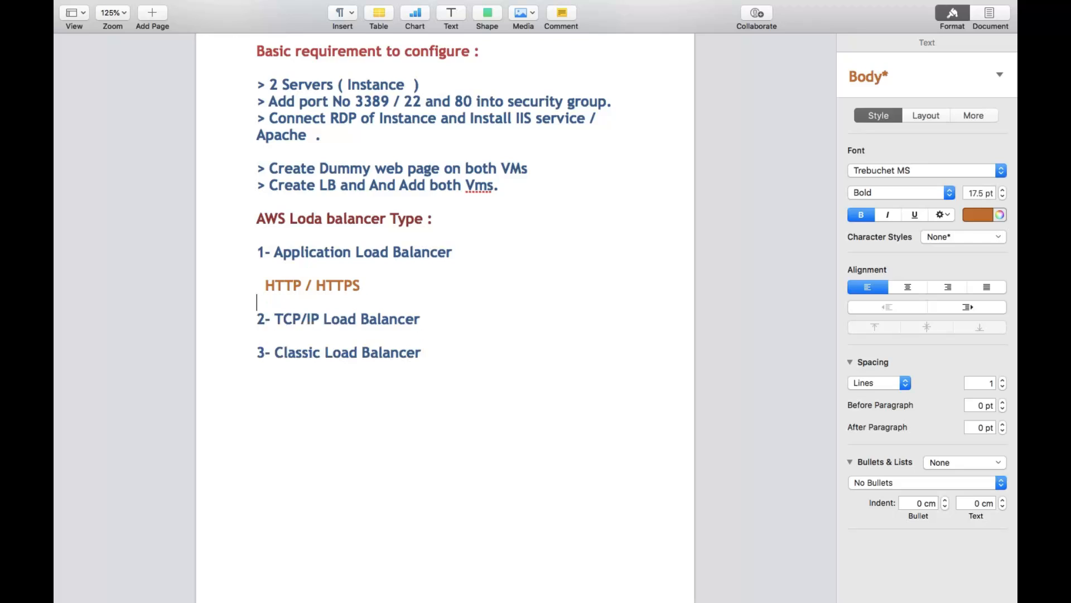
{"action": "left_click", "coordinate": [260, 287]}
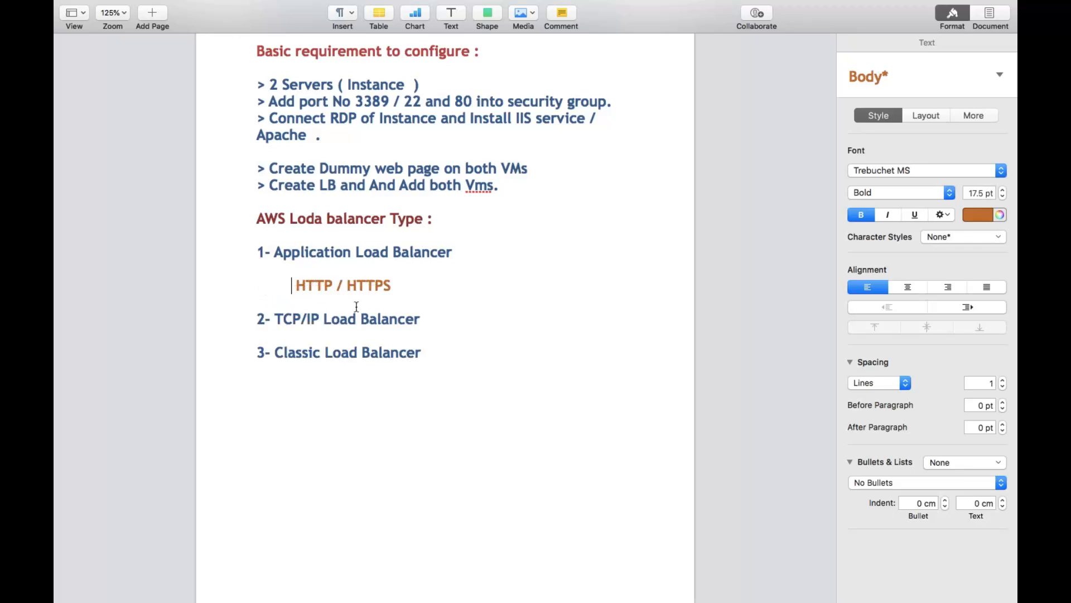
Add an indented line "TCP/IP" beneath the "2- TCP/IP Load Balancer" entry, separated by a blank line.
{"action": "left_click", "coordinate": [453, 329]}
{"action": "key", "text": "Return"}
{"action": "key", "text": "Return"}
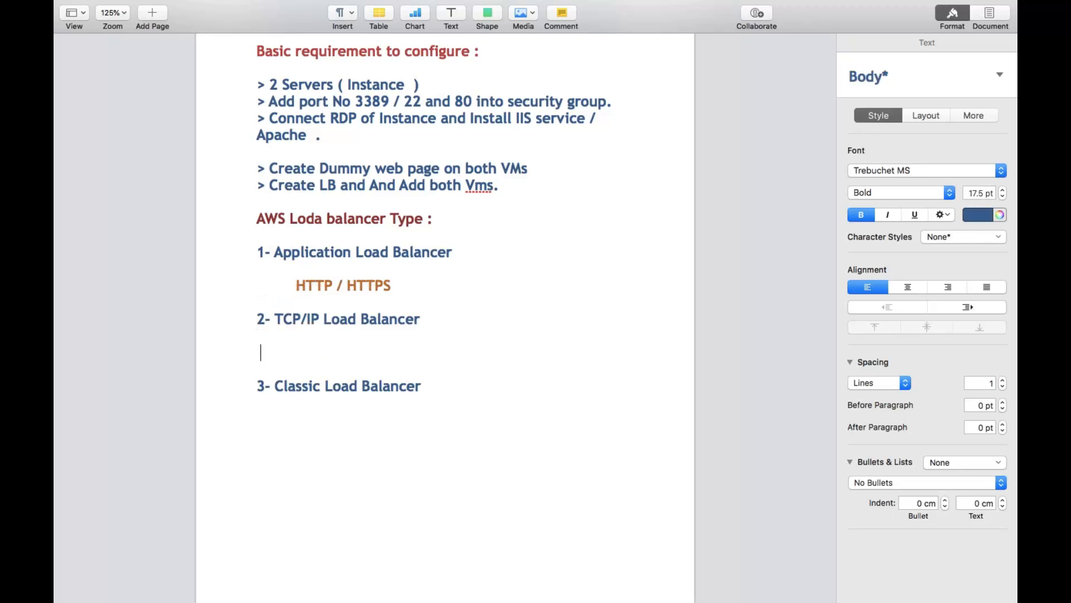
{"action": "type", "text": "TCP/IP"}
{"action": "left_click", "coordinate": [414, 319]}
{"action": "left_click_drag", "start_coordinate": [261, 362], "coordinate": [323, 354]}
{"action": "left_click", "coordinate": [277, 350]}
Colour the indented "TCP/IP" line beneath the second load balancer type dark orange.
{"action": "left_click_drag", "start_coordinate": [369, 360], "coordinate": [309, 354]}
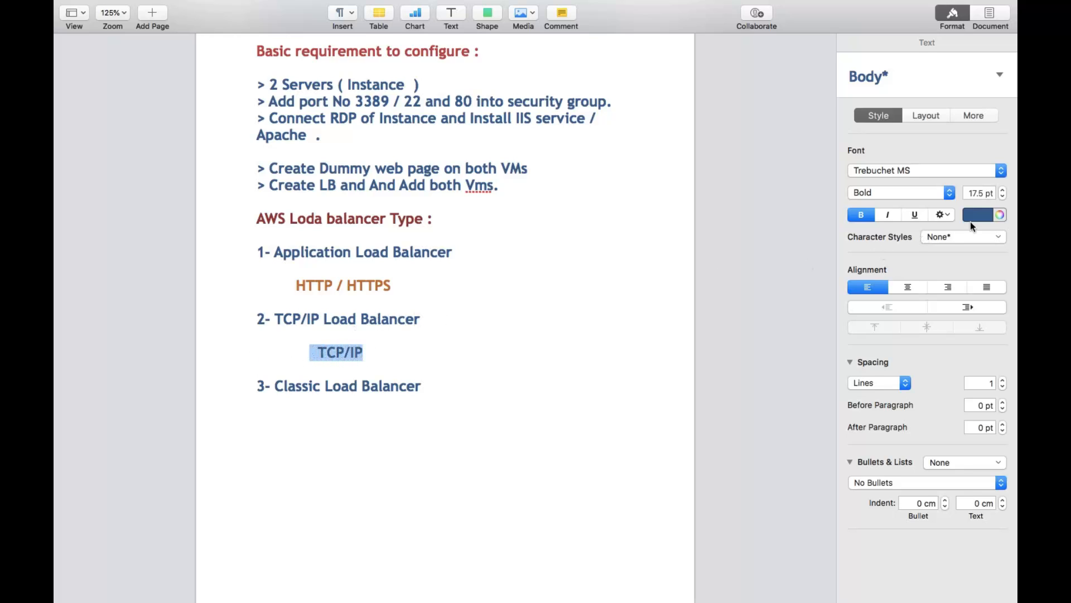
{"action": "left_click", "coordinate": [988, 215]}
{"action": "left_click", "coordinate": [995, 235]}
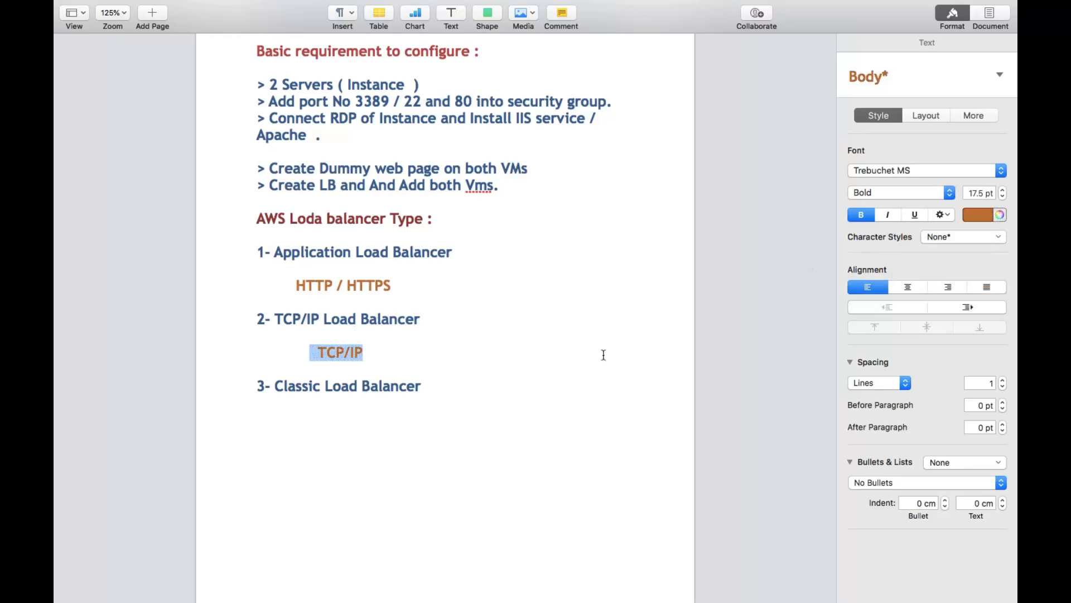
{"action": "left_click", "coordinate": [604, 354]}
Add an indented line "HTTP,HTTPS ,TCP and IP" beneath "3- Classic Load Balancer", leaving one blank line between them.
{"action": "left_click", "coordinate": [451, 381]}
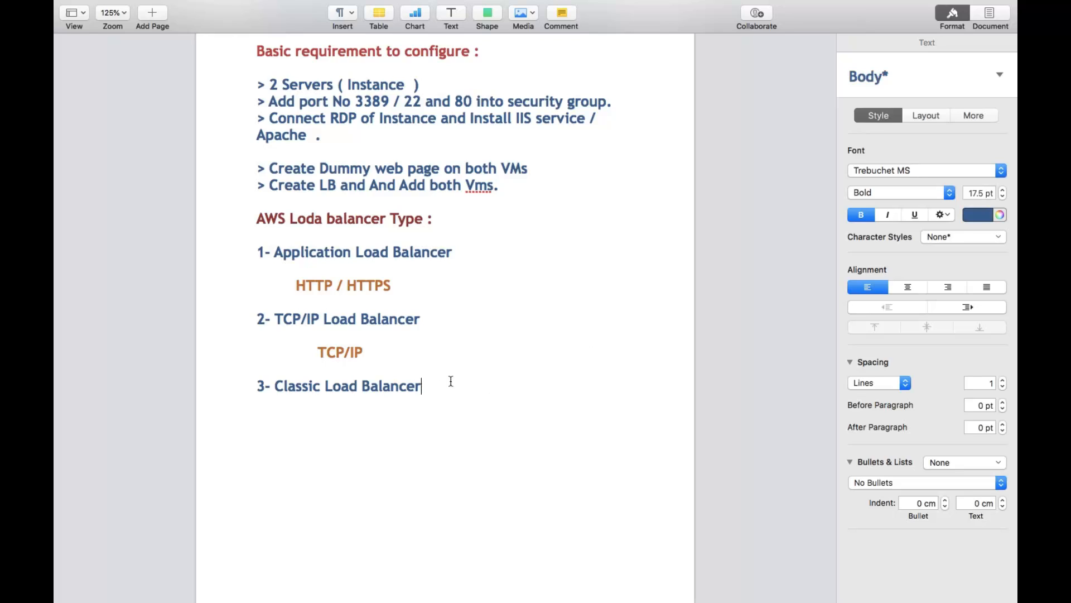
{"action": "key", "text": "Return"}
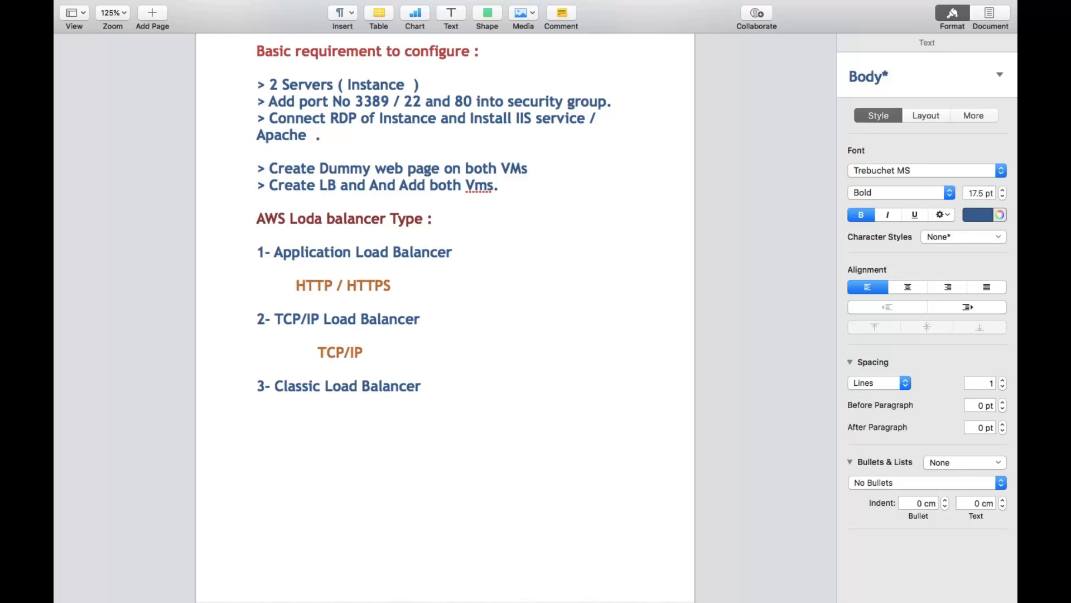
{"action": "type", "text": "HTTP,HTTPS"}
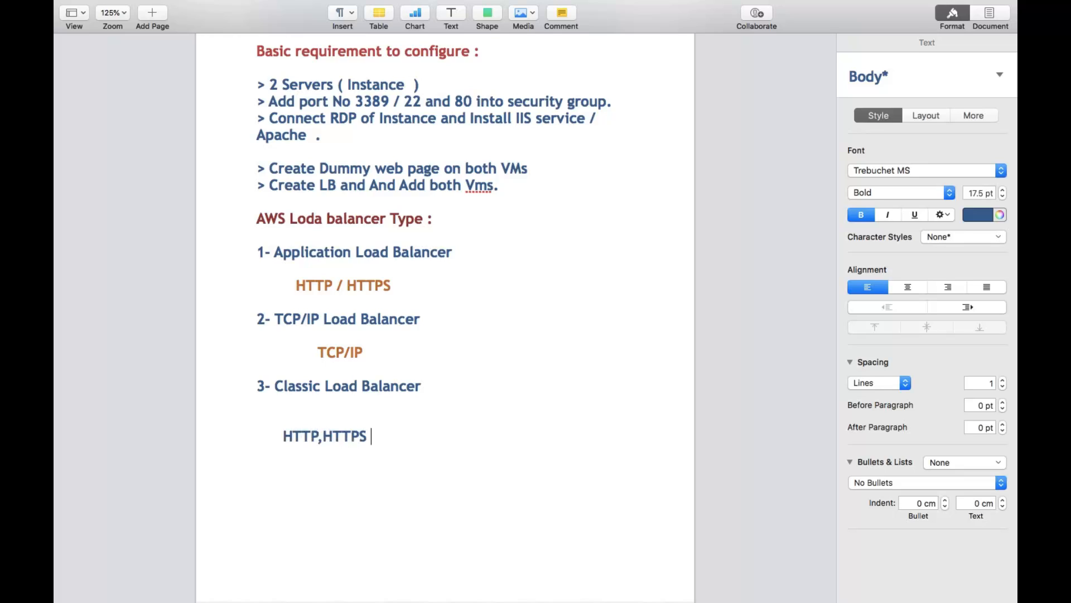
{"action": "type", "text": " ,TCP and IP"}
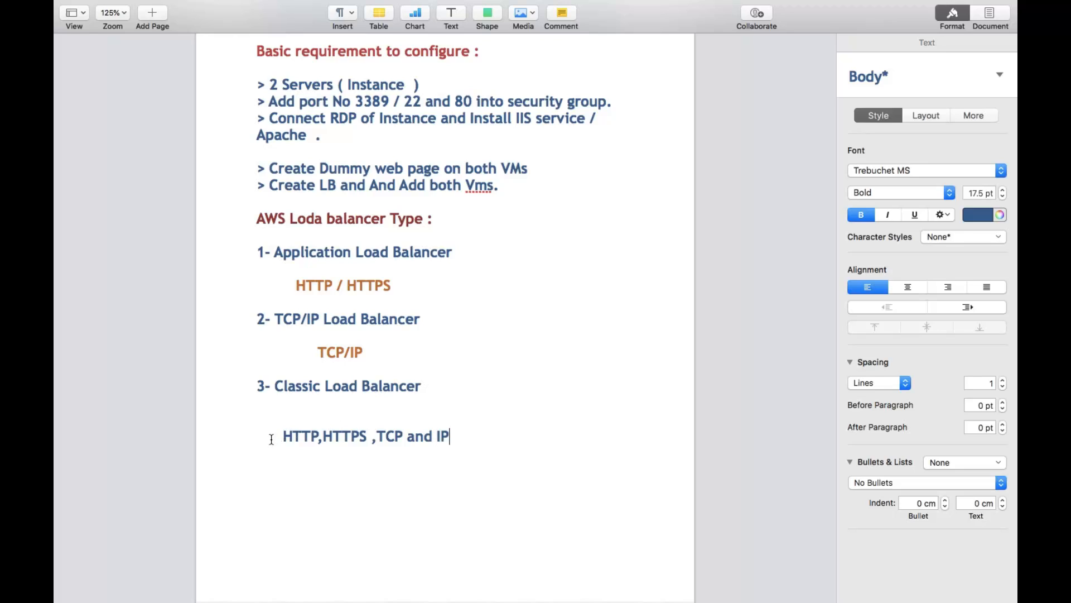
{"action": "key", "text": "BackSpace"}
{"action": "key", "text": "BackSpace"}
{"action": "key", "text": "BackSpace"}
{"action": "key", "text": "BackSpace"}
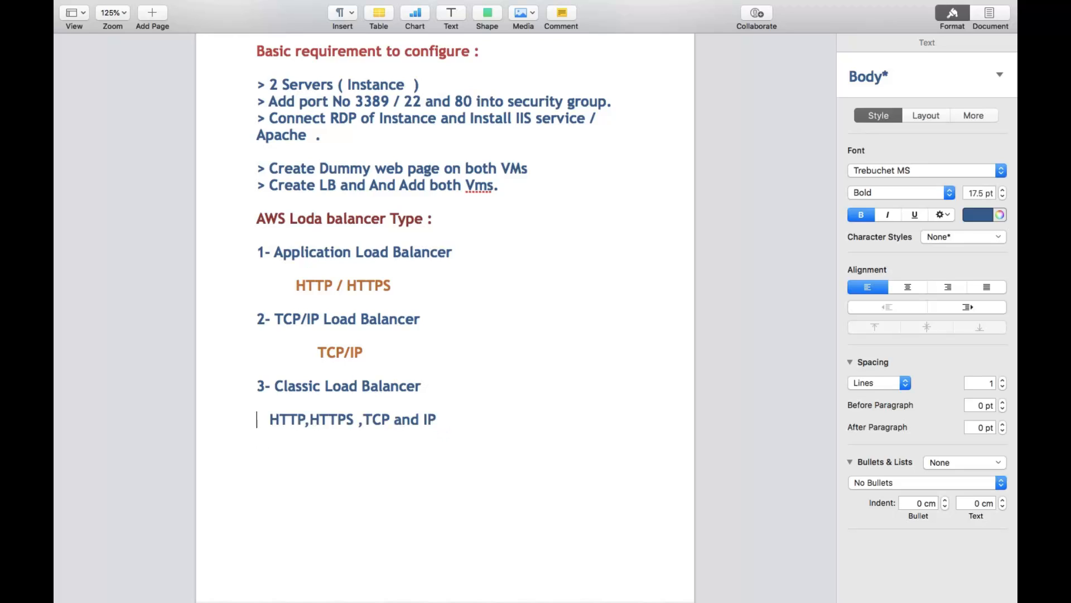
Colour the "HTTP,HTTPS ,TCP and IP" line under Classic Load Balancer dark orange.
{"action": "left_click_drag", "start_coordinate": [442, 422], "coordinate": [269, 423]}
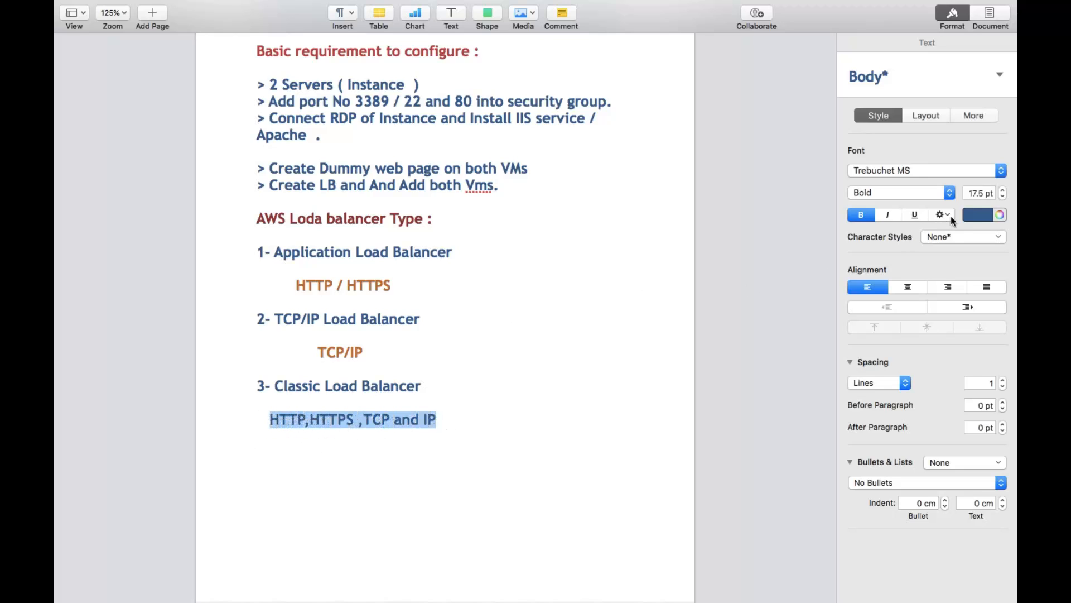
{"action": "left_click", "coordinate": [978, 214]}
{"action": "left_click", "coordinate": [875, 240]}
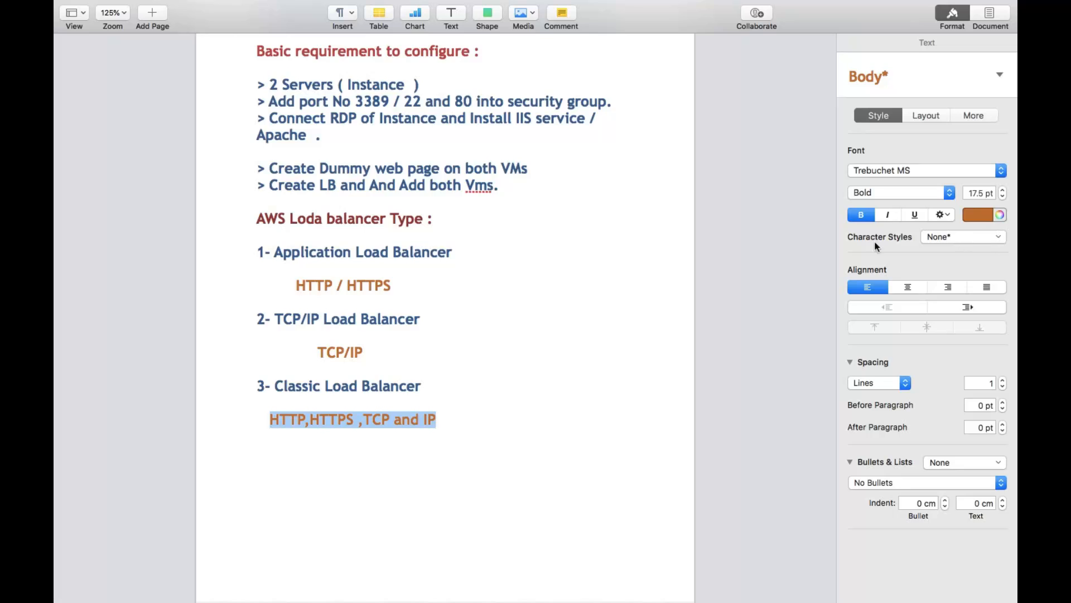
{"action": "scroll", "coordinate": [591, 383], "scroll_direction": "up", "scroll_amount": 5}
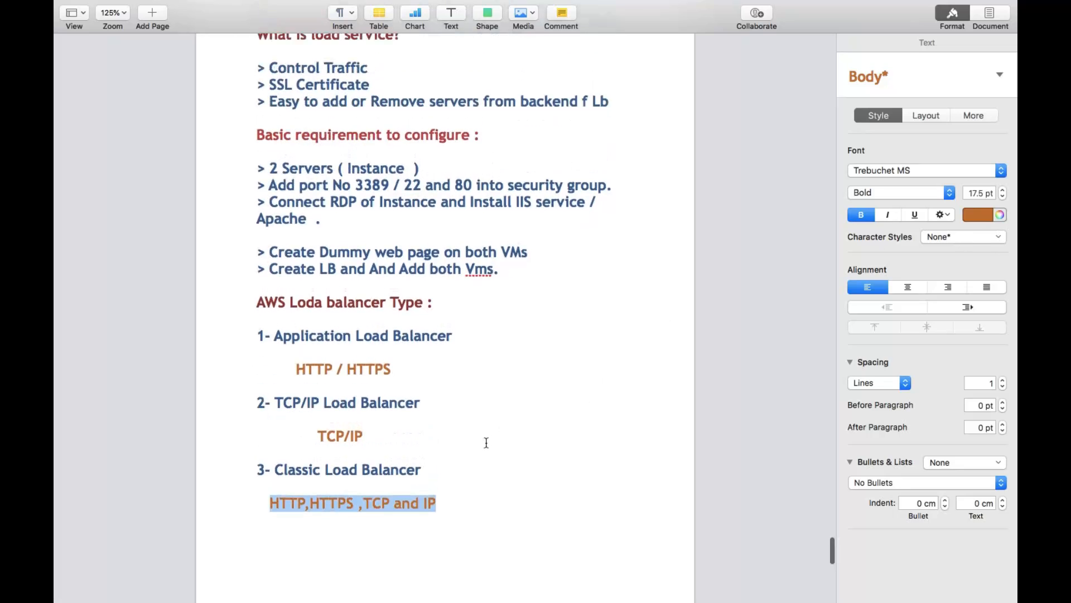
{"action": "scroll", "coordinate": [486, 443], "scroll_direction": "up", "scroll_amount": 1}
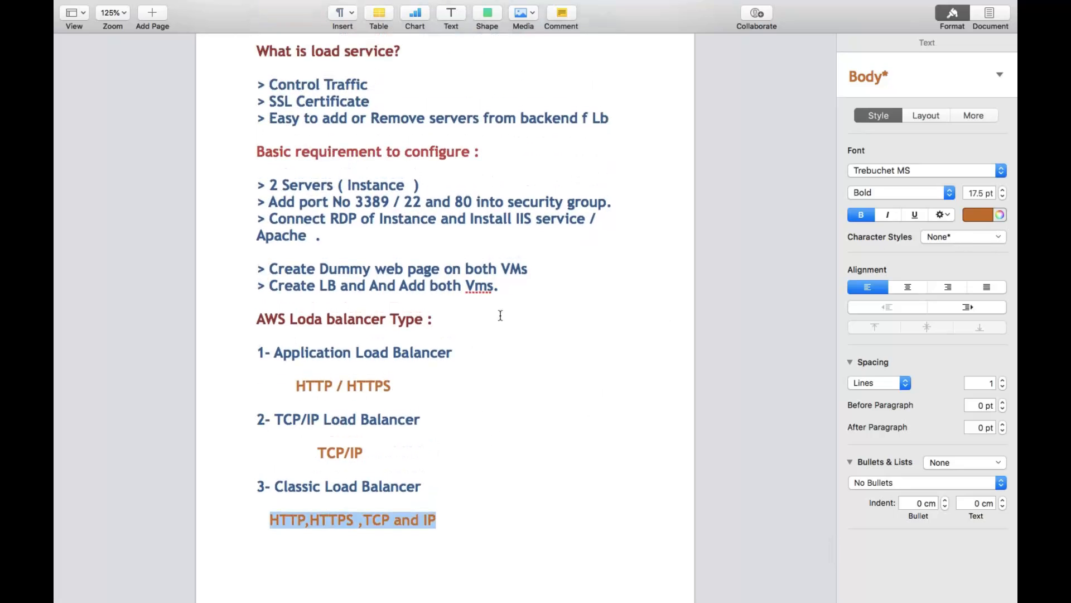
{"action": "scroll", "coordinate": [501, 315], "scroll_direction": "up", "scroll_amount": 3}
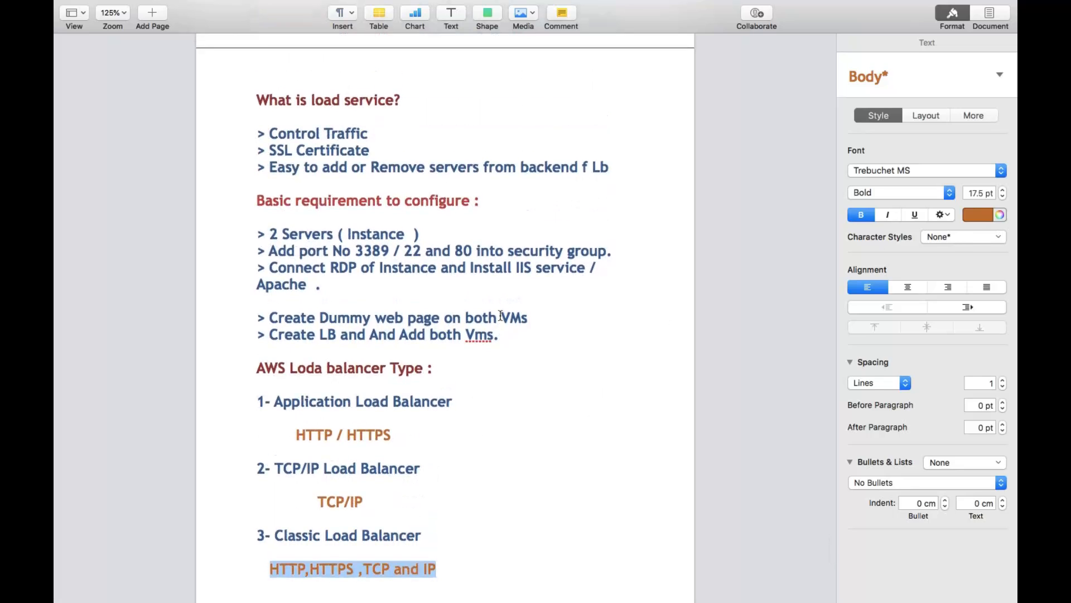
{"action": "scroll", "coordinate": [501, 316], "scroll_direction": "down", "scroll_amount": 10}
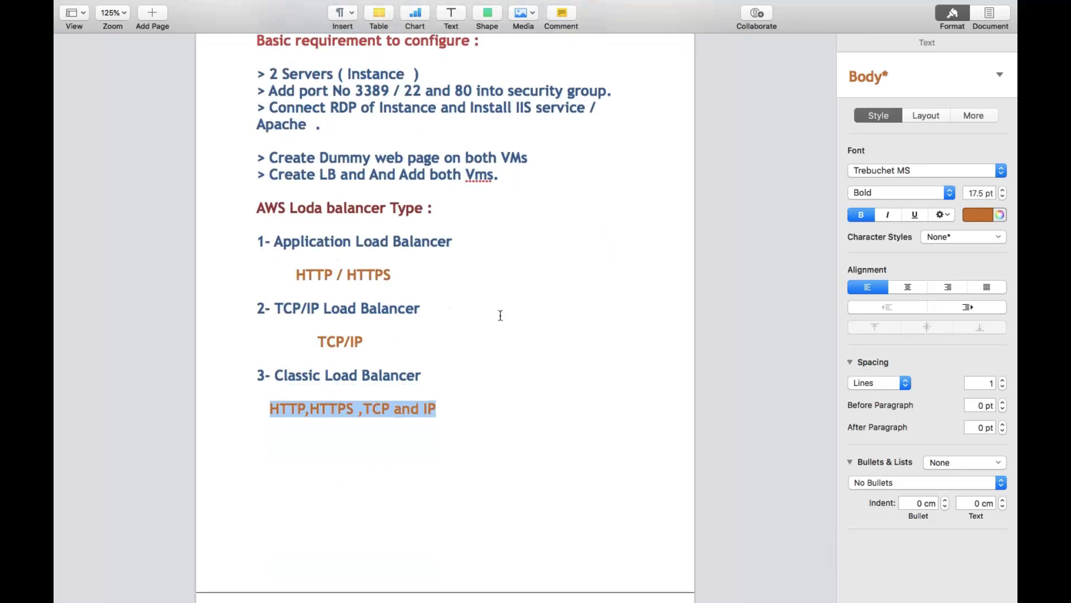
{"action": "scroll", "coordinate": [501, 316], "scroll_direction": "up", "scroll_amount": 10}
{"action": "scroll", "coordinate": [500, 315], "scroll_direction": "down", "scroll_amount": 10}
Switch to Google Chrome, go to aws.amazon.com and enter the AWS Management Console.
{"action": "key", "text": "F11"}
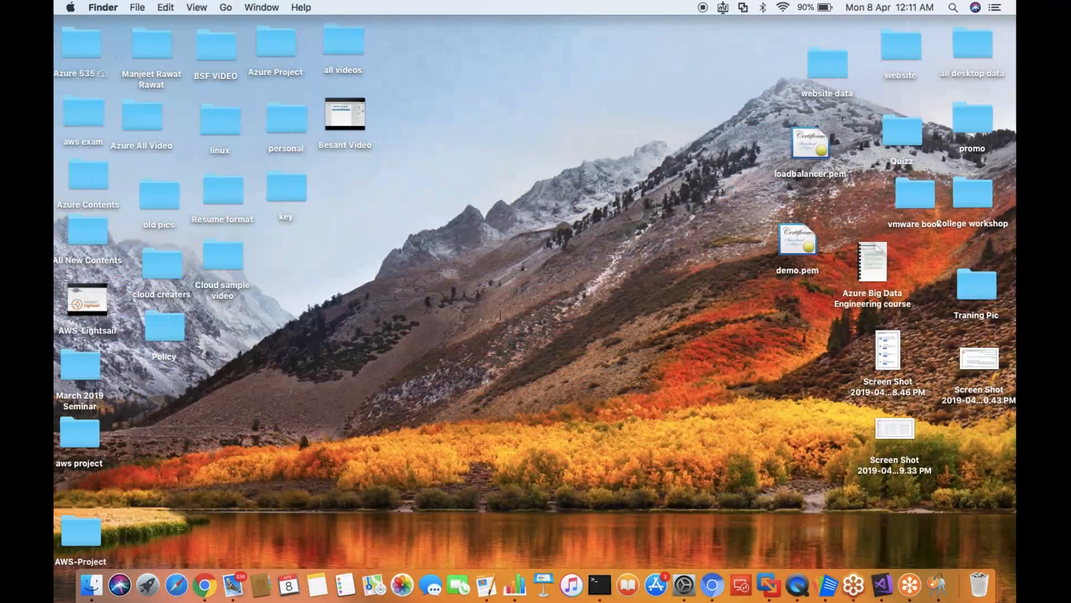
{"action": "left_click", "coordinate": [205, 584]}
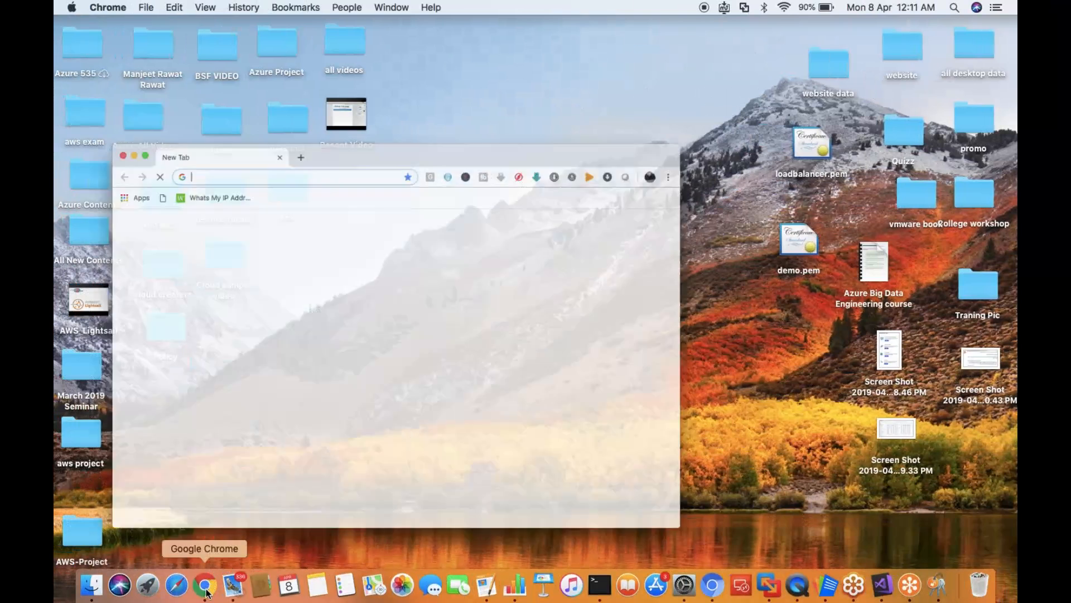
{"action": "left_click", "coordinate": [93, 118]}
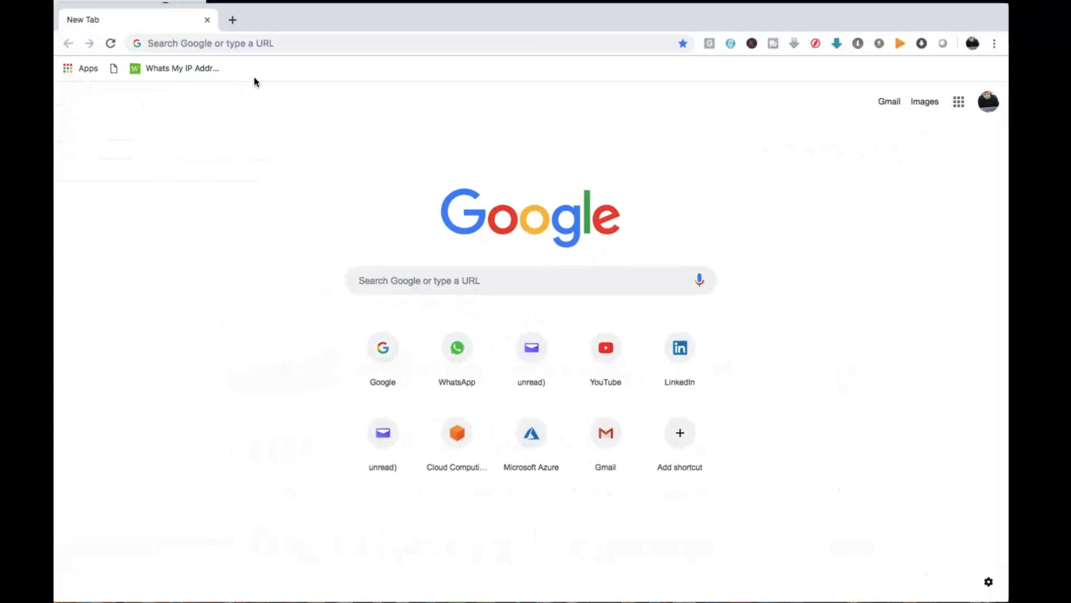
{"action": "type", "text": "aws"}
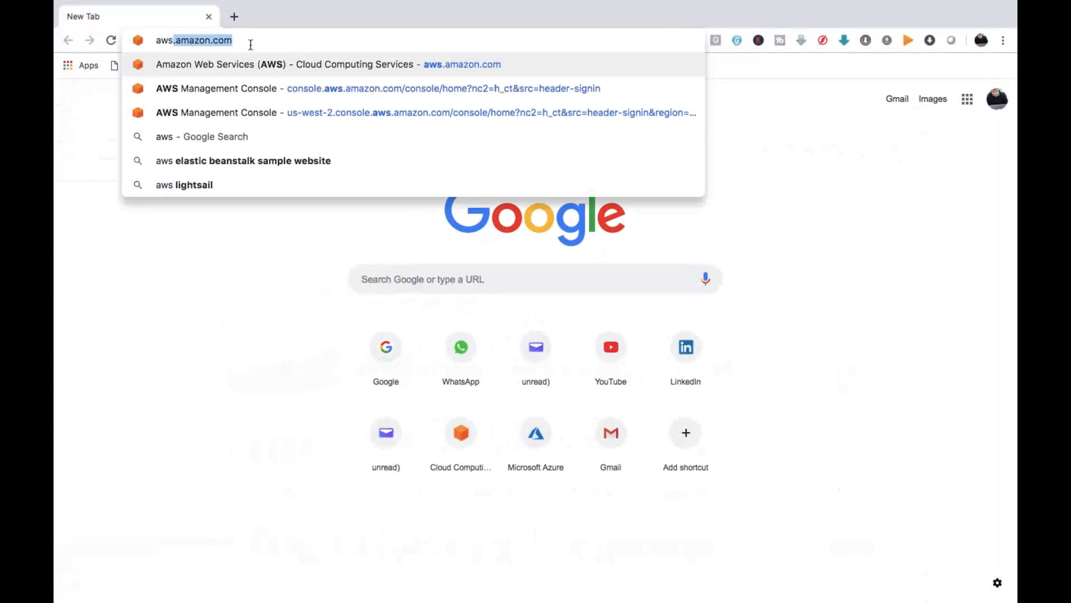
{"action": "key", "text": "Return"}
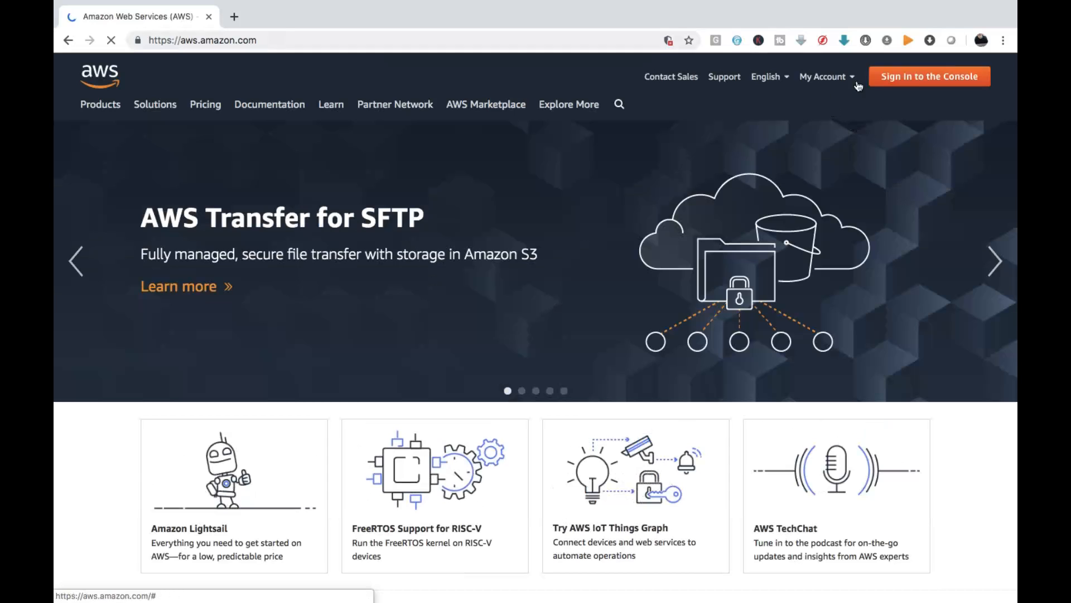
{"action": "left_click", "coordinate": [907, 77]}
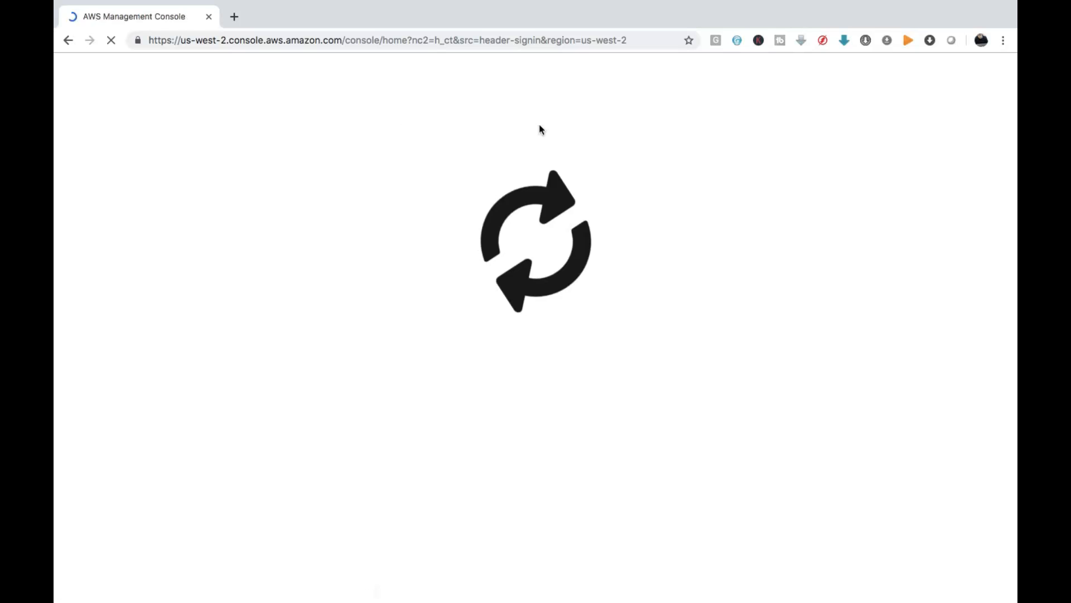
Check the basic configuration requirements in the load balancer notes, and return to the AWS console.
{"action": "key", "text": "ctrl+Right"}
{"action": "scroll", "coordinate": [433, 246], "scroll_direction": "up", "scroll_amount": 5}
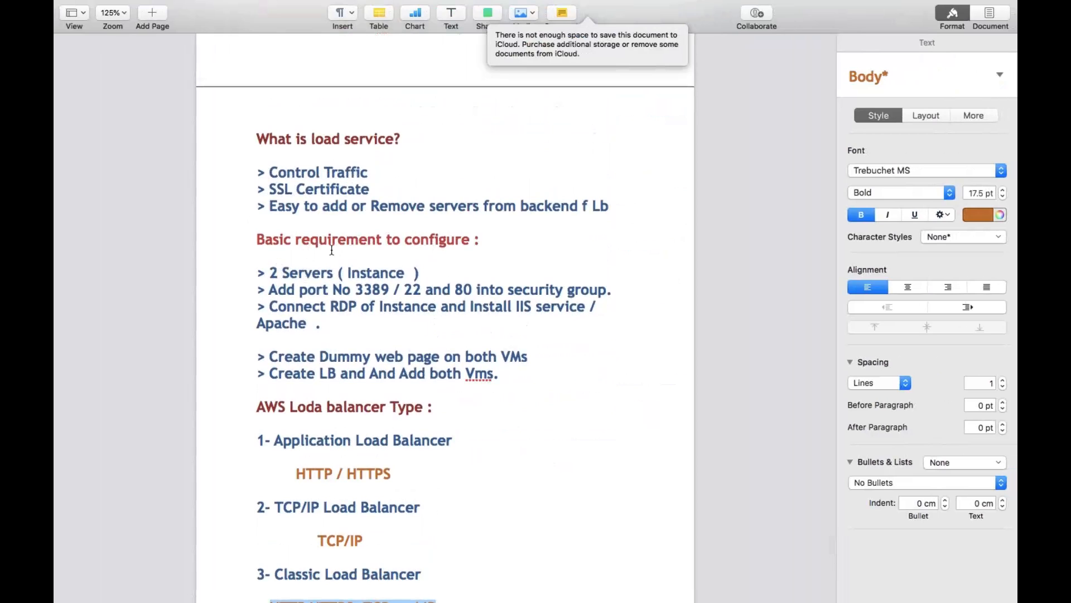
{"action": "scroll", "coordinate": [331, 250], "scroll_direction": "down", "scroll_amount": 1}
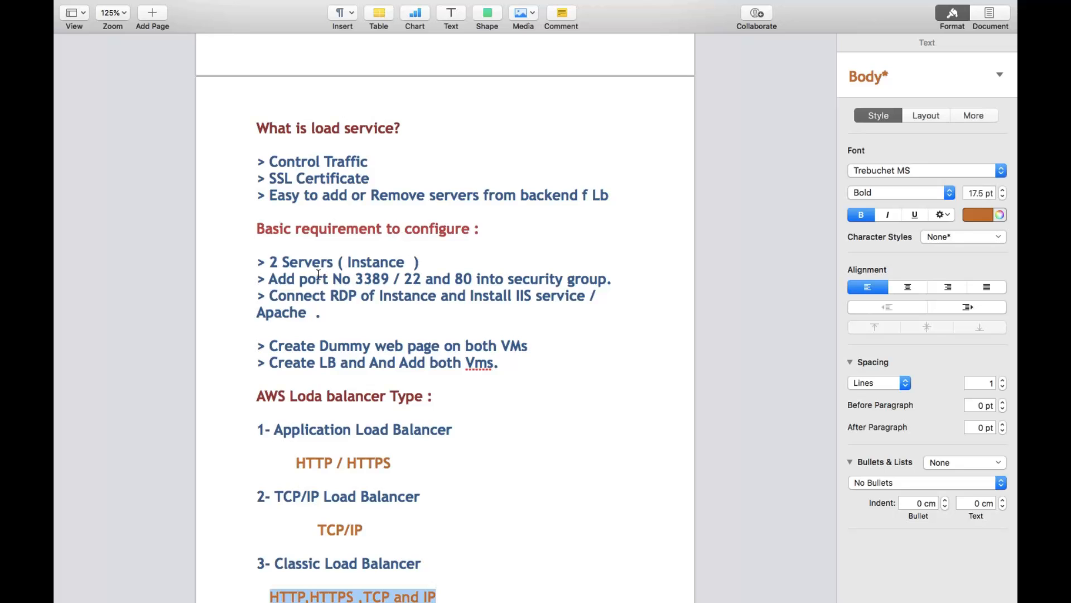
{"action": "key", "text": "ctrl+Left"}
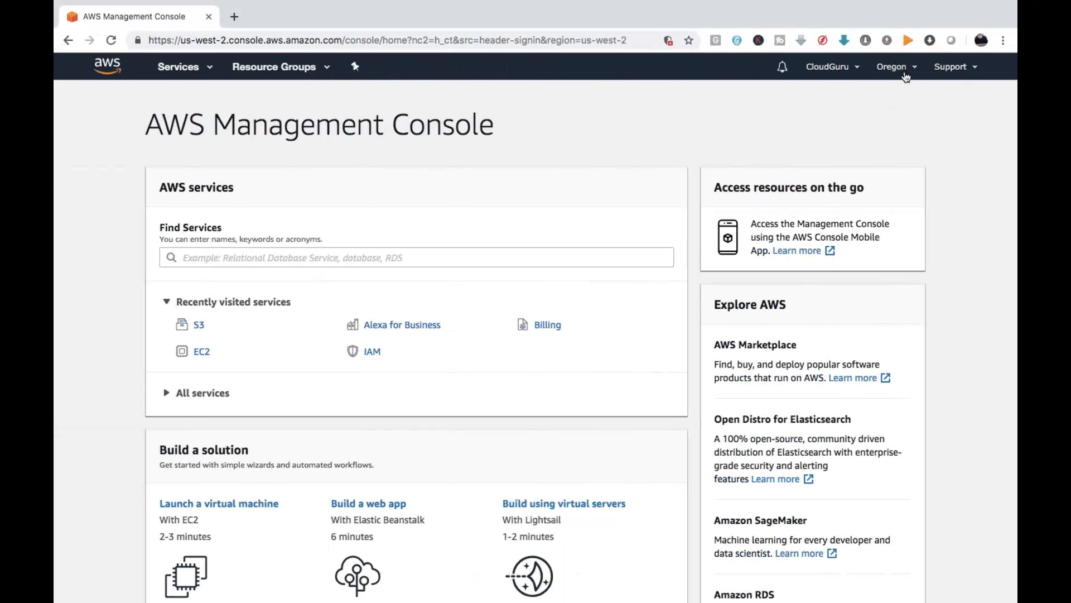
Open the EC2 service in a new browser tab and switch to its dashboard.
{"action": "left_click", "coordinate": [179, 67]}
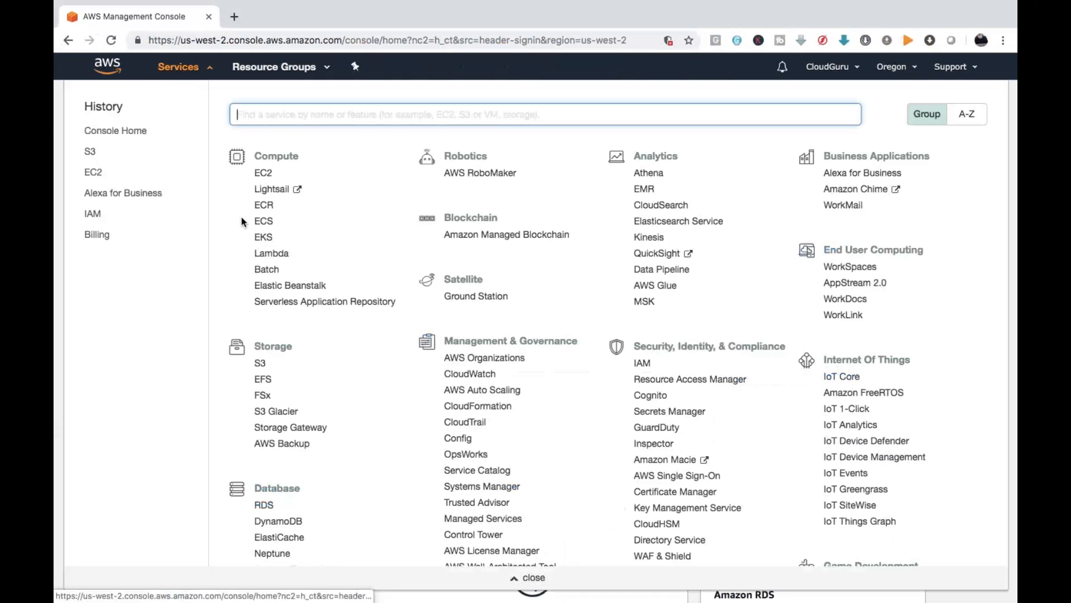
{"action": "right_click", "coordinate": [264, 172]}
{"action": "left_click", "coordinate": [306, 175]}
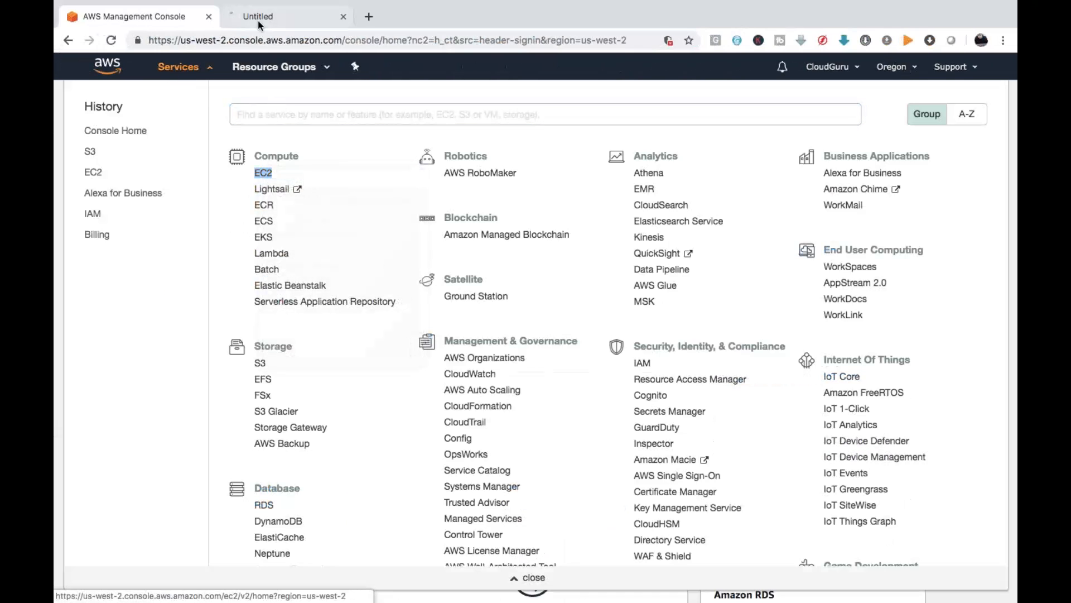
{"action": "left_click", "coordinate": [288, 19]}
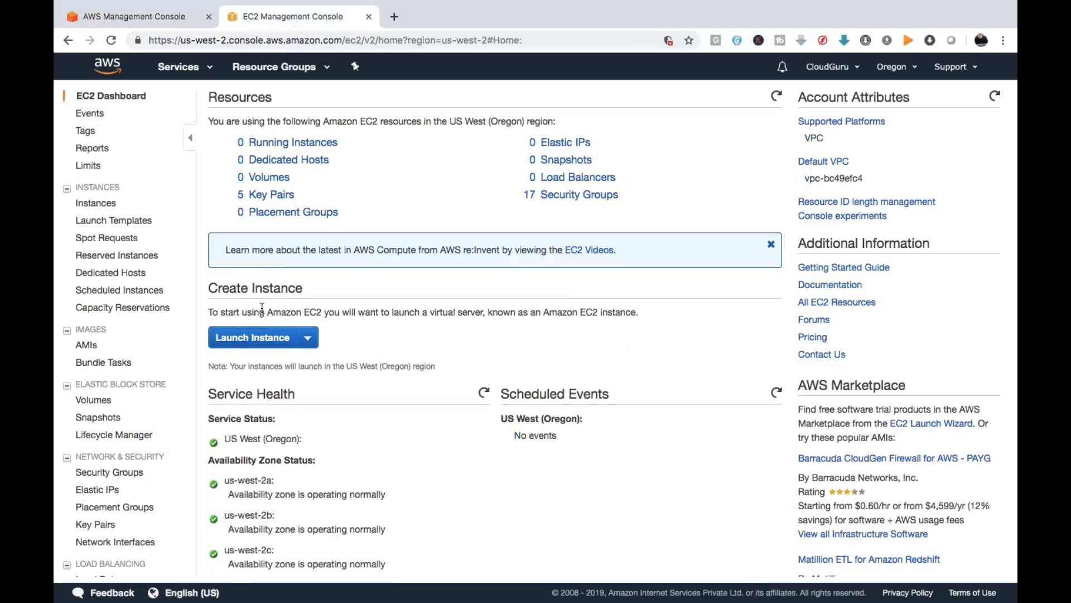
Start a new instance launch from the Microsoft Windows Server 2008 R2 Base image, keeping the t2.micro instance type.
{"action": "left_click", "coordinate": [252, 337]}
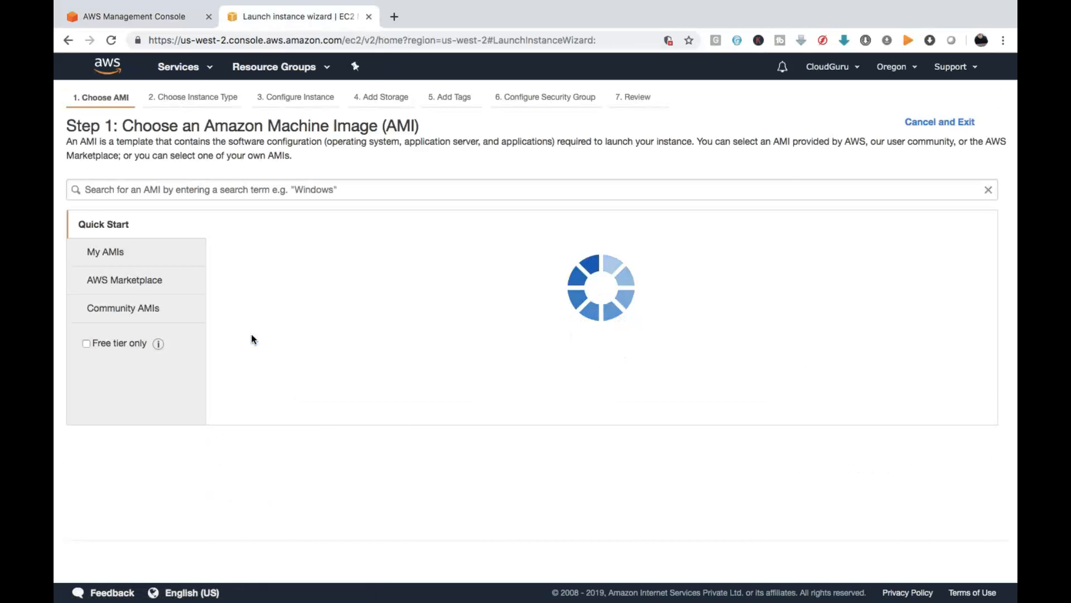
{"action": "scroll", "coordinate": [204, 321], "scroll_direction": "down", "scroll_amount": 10}
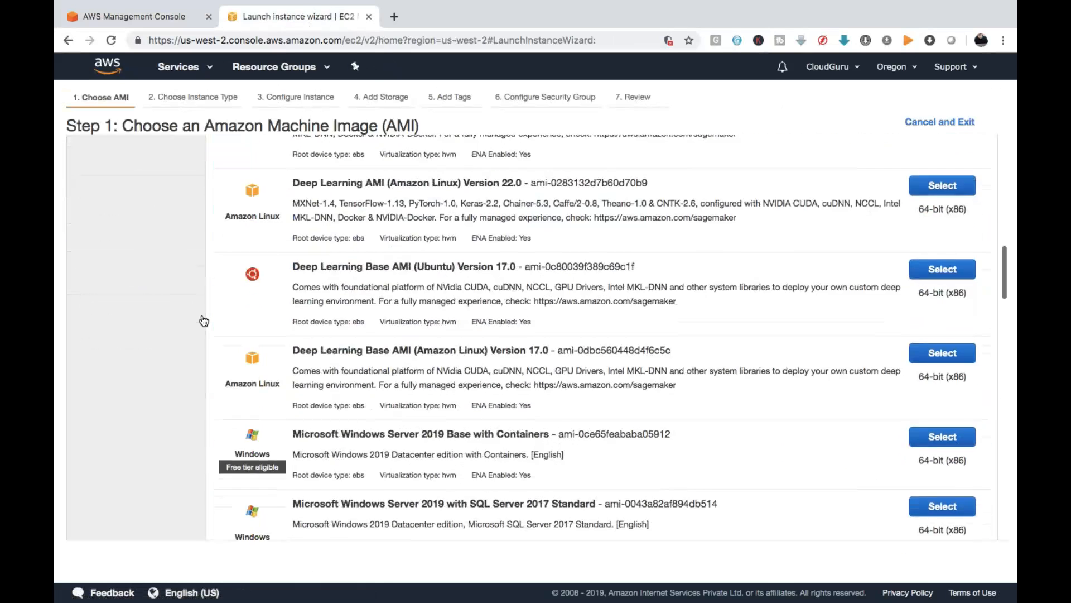
{"action": "scroll", "coordinate": [204, 320], "scroll_direction": "down", "scroll_amount": 15}
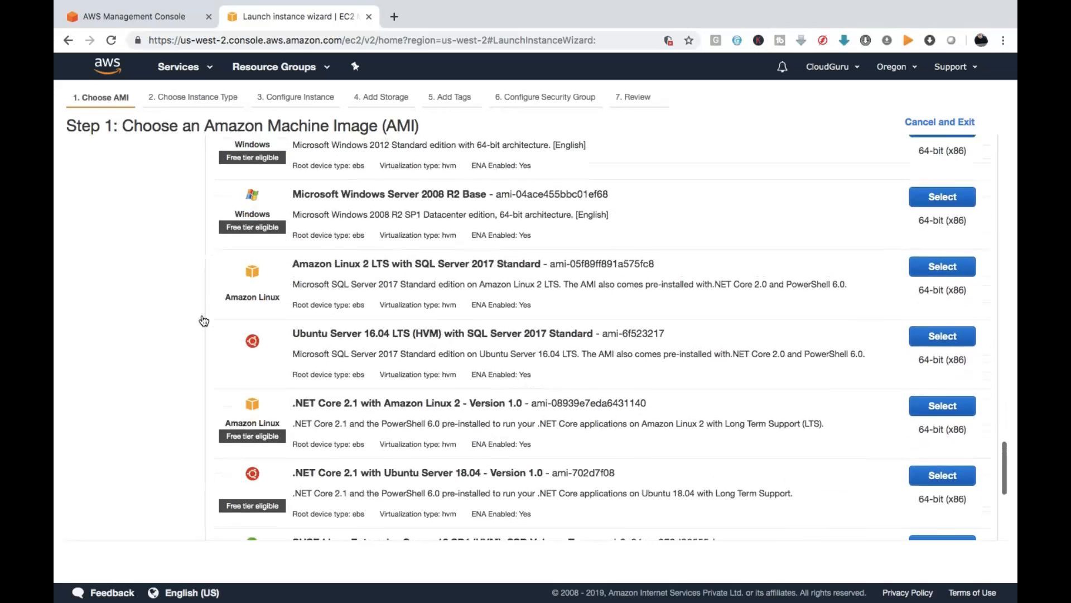
{"action": "scroll", "coordinate": [204, 320], "scroll_direction": "up", "scroll_amount": 2}
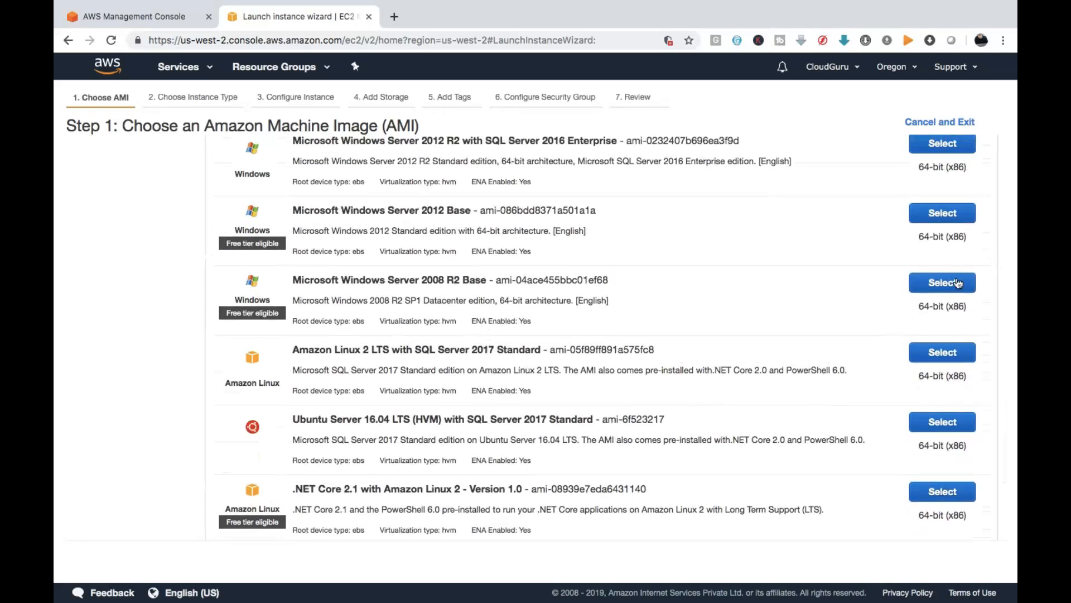
{"action": "left_click", "coordinate": [957, 283]}
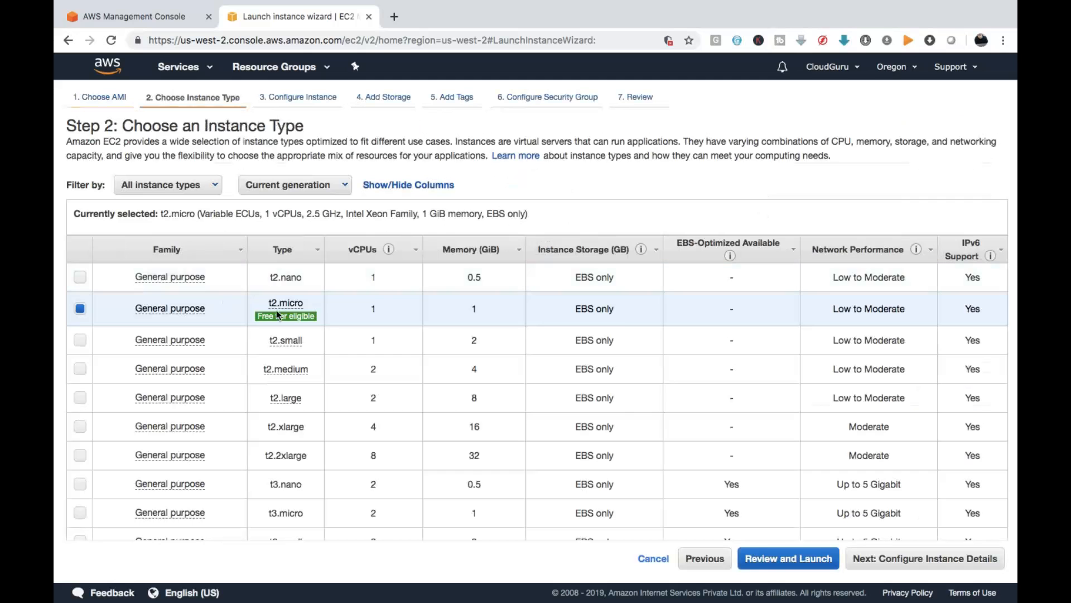
{"action": "left_click", "coordinate": [926, 557]}
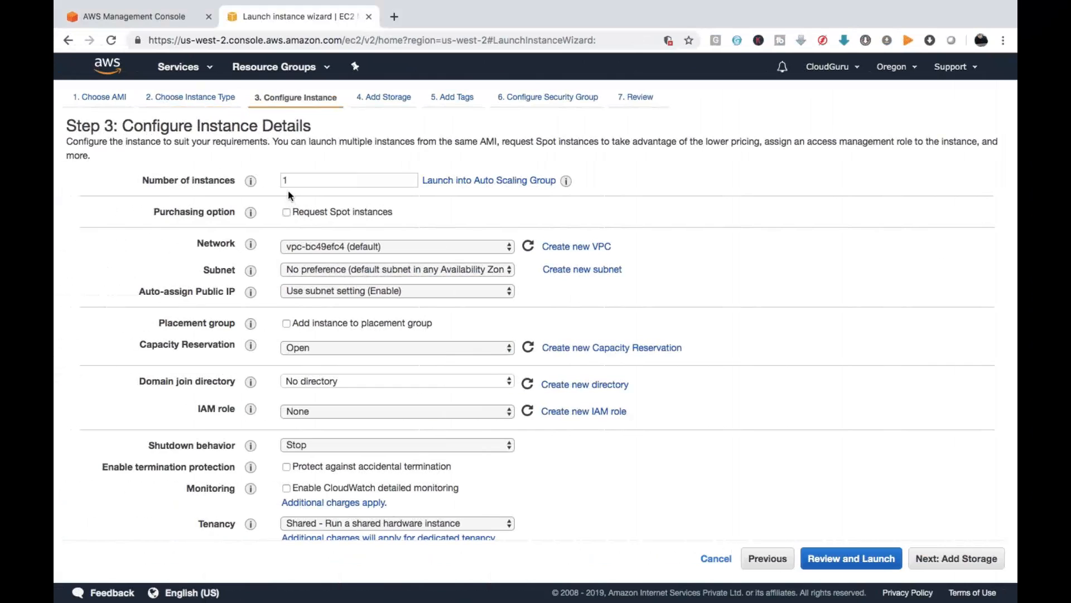
Set the number of instances to 2, and continue with default storage and no tags to the security group configuration.
{"action": "left_click", "coordinate": [287, 182]}
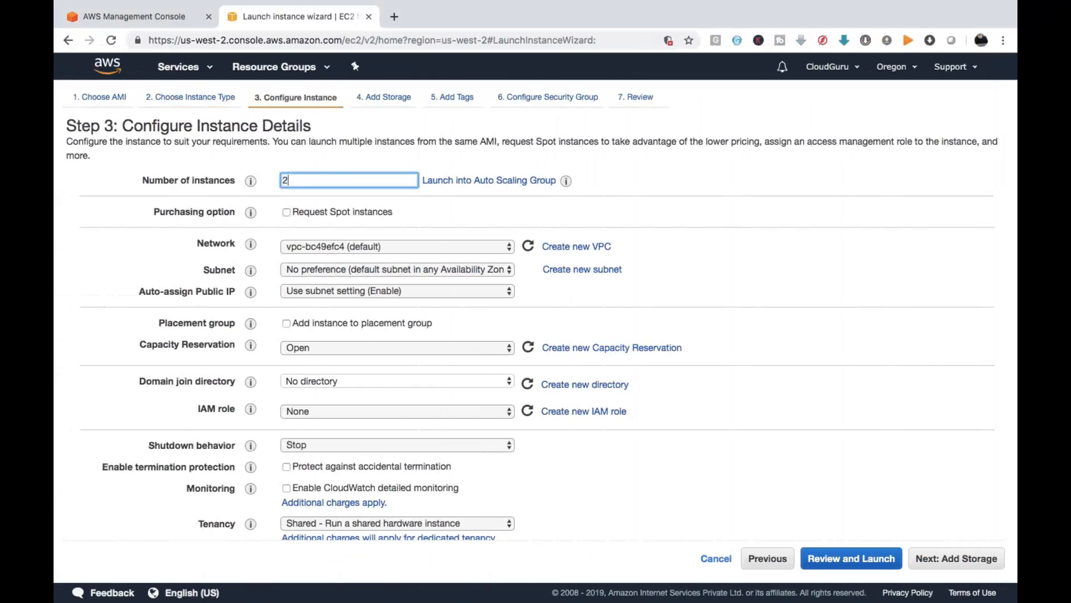
{"action": "scroll", "coordinate": [531, 237], "scroll_direction": "down", "scroll_amount": 2}
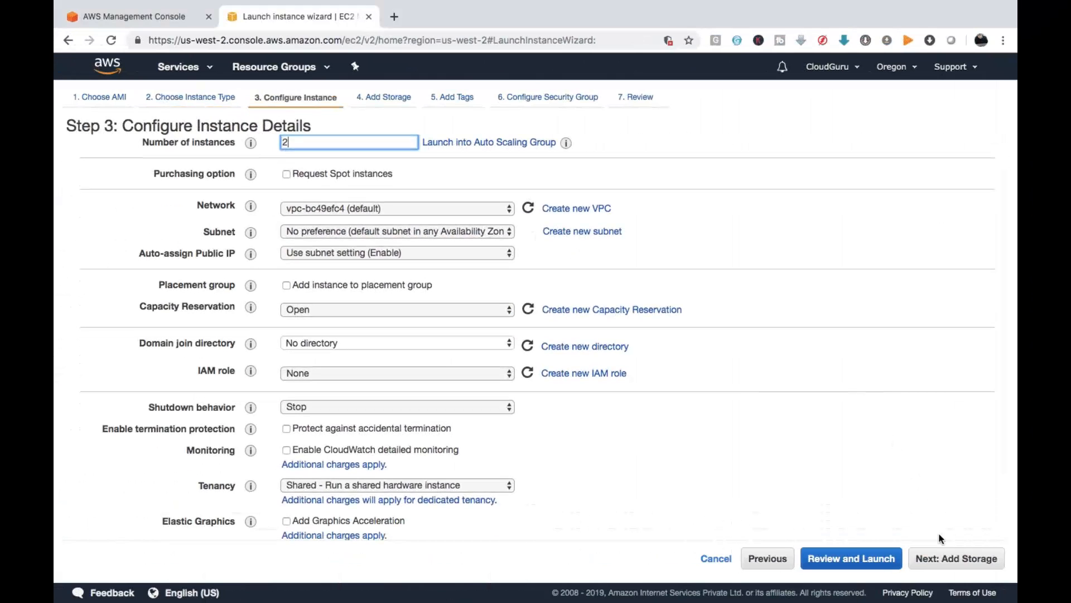
{"action": "left_click", "coordinate": [953, 565]}
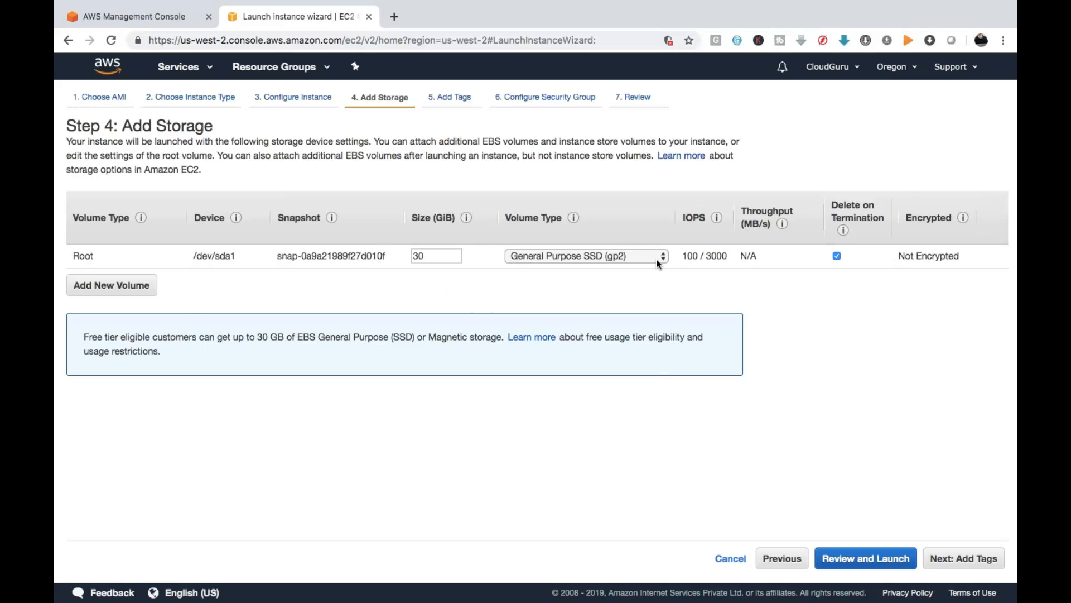
{"action": "left_click", "coordinate": [982, 565]}
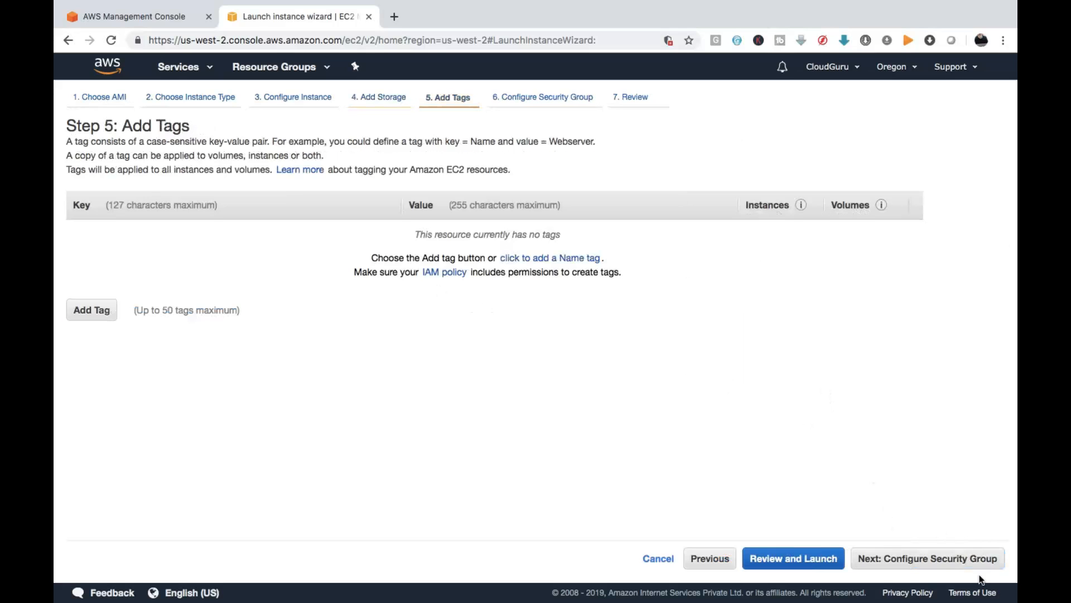
{"action": "left_click", "coordinate": [938, 562]}
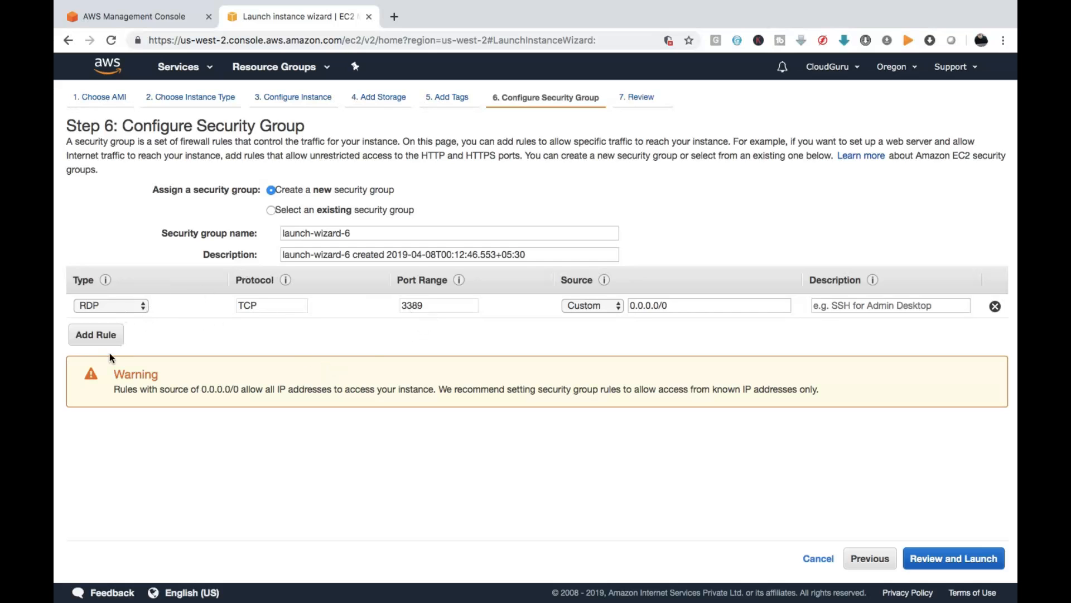
Add an HTTP rule to the new security group and set the source of both the HTTP and RDP rules to Anywhere.
{"action": "left_click", "coordinate": [92, 341]}
{"action": "left_click", "coordinate": [142, 335]}
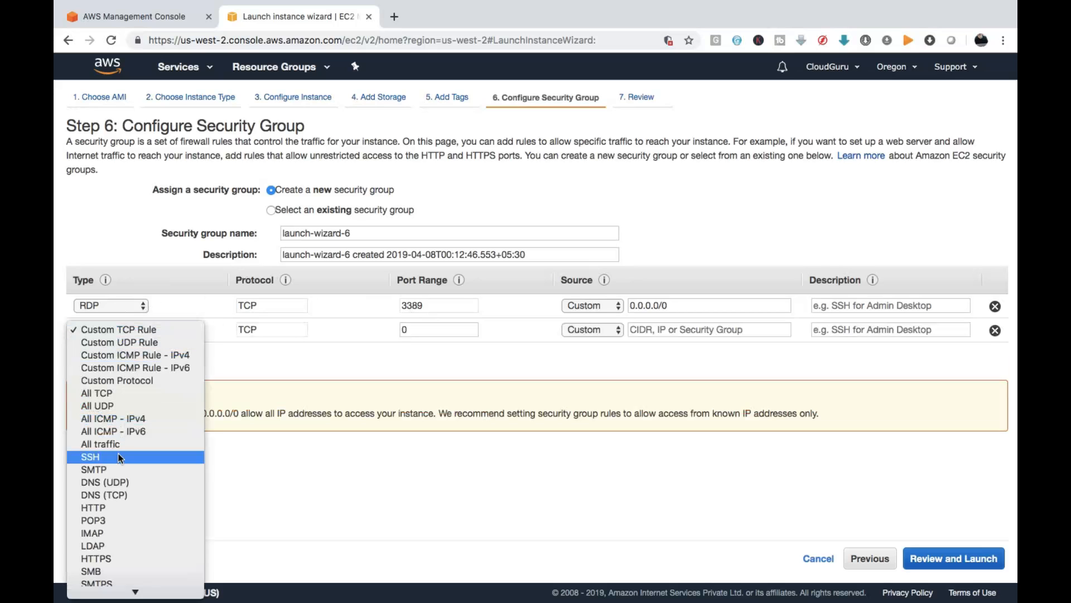
{"action": "left_click", "coordinate": [106, 508]}
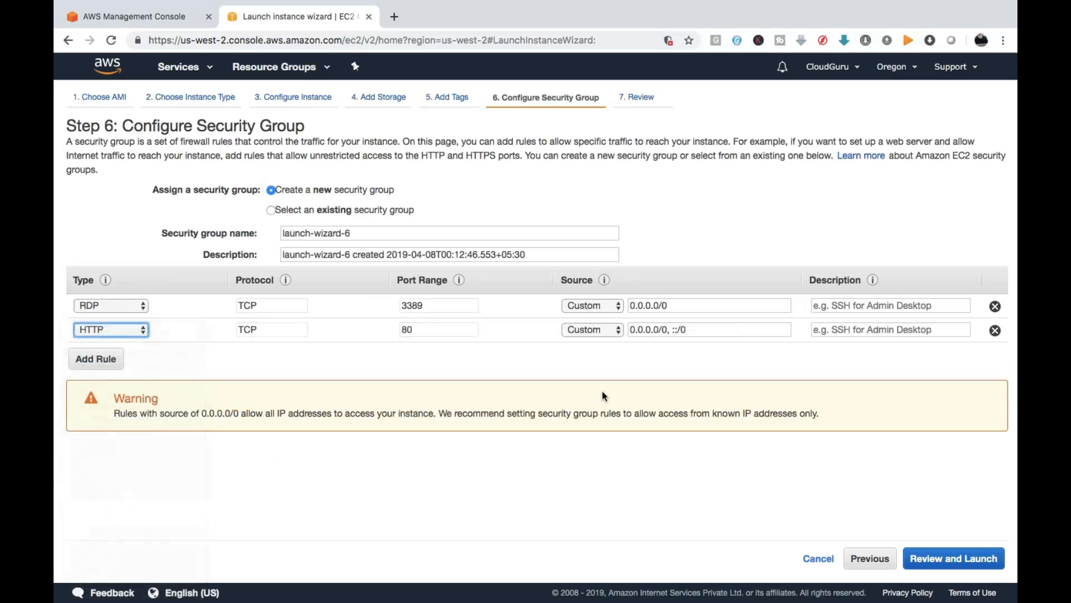
{"action": "left_click", "coordinate": [613, 326]}
{"action": "left_click", "coordinate": [599, 343]}
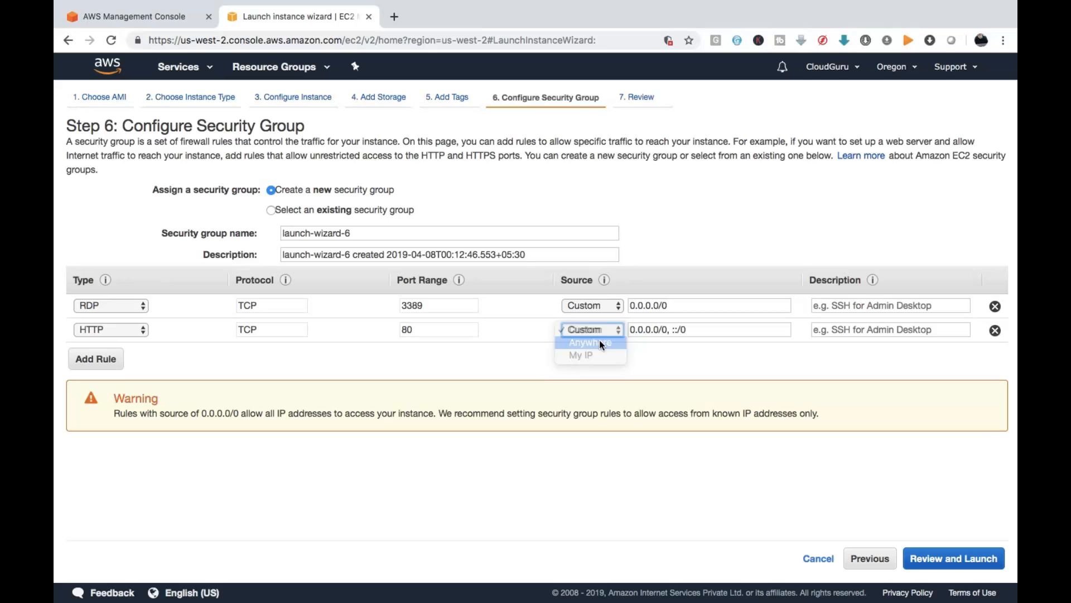
{"action": "left_click", "coordinate": [614, 307]}
{"action": "left_click", "coordinate": [605, 322]}
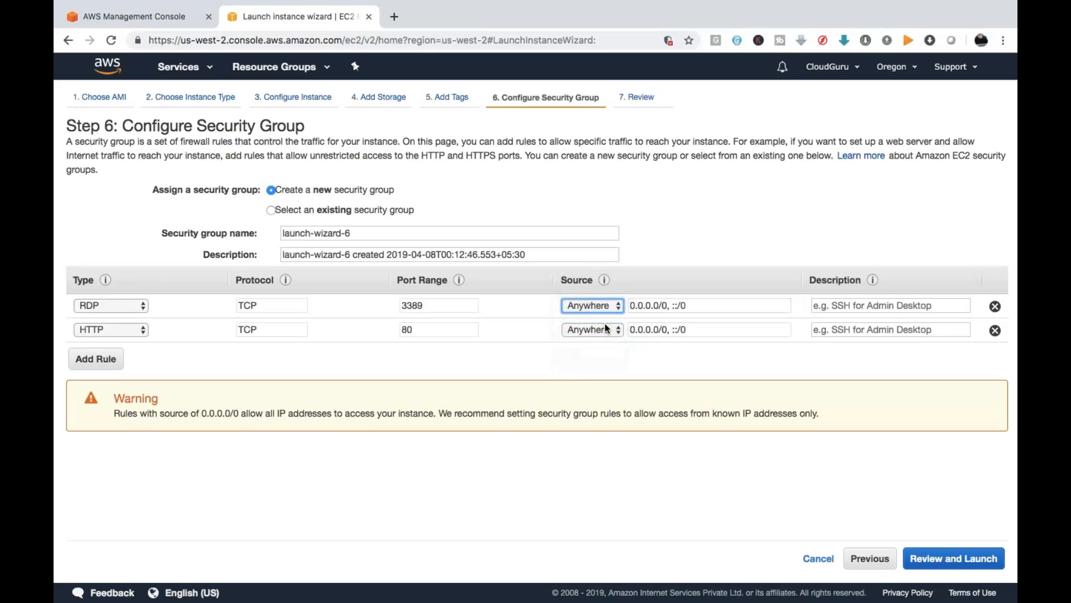
Launch the instances with the existing demo key pair, acknowledging access to its private key file, and show the instances list.
{"action": "left_click", "coordinate": [956, 558]}
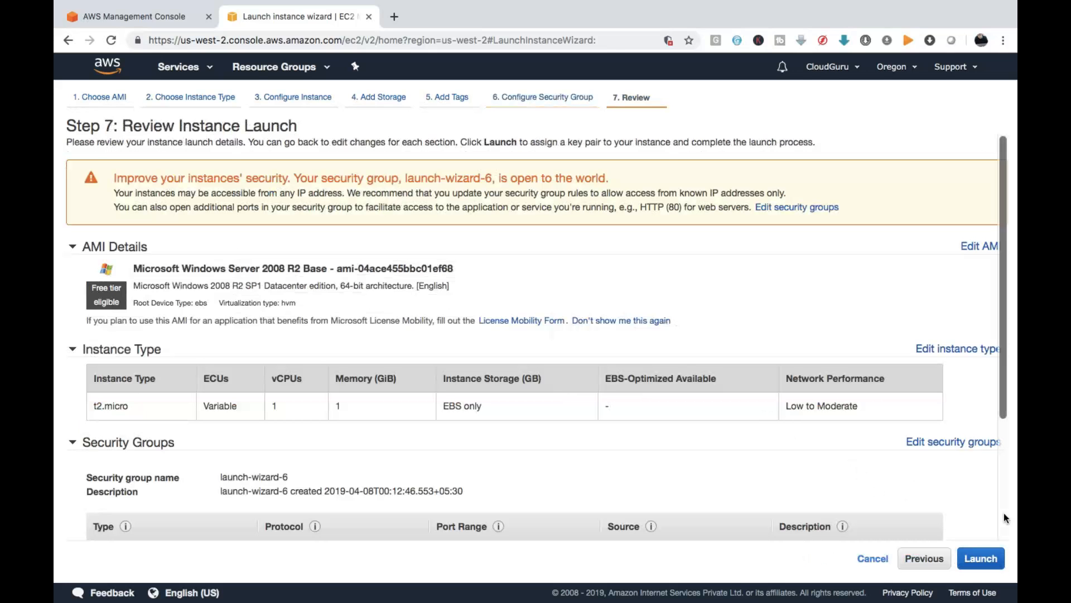
{"action": "left_click", "coordinate": [995, 561]}
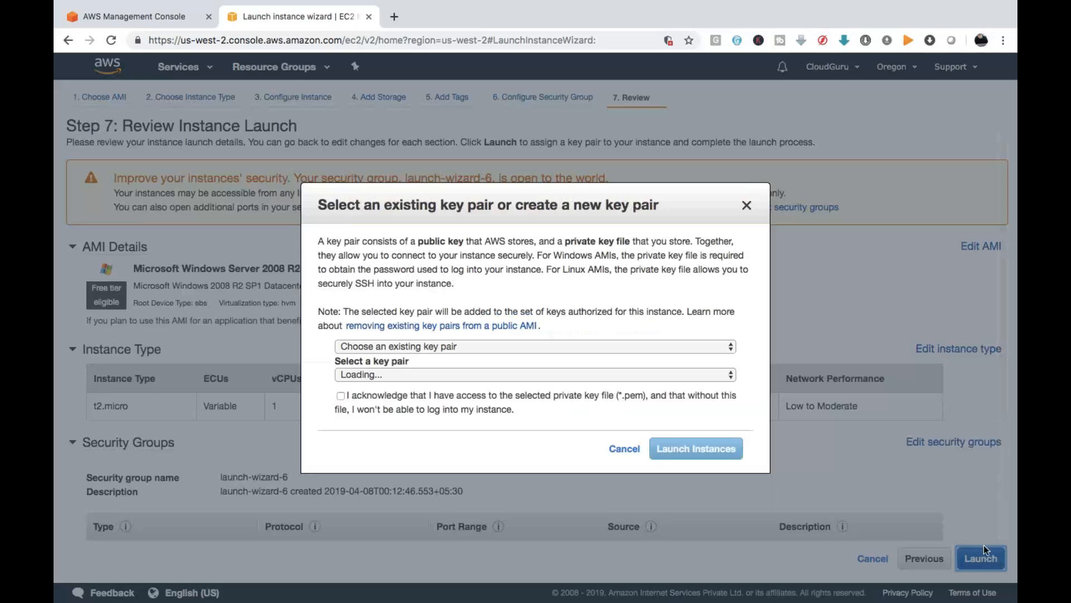
{"action": "left_click", "coordinate": [341, 395]}
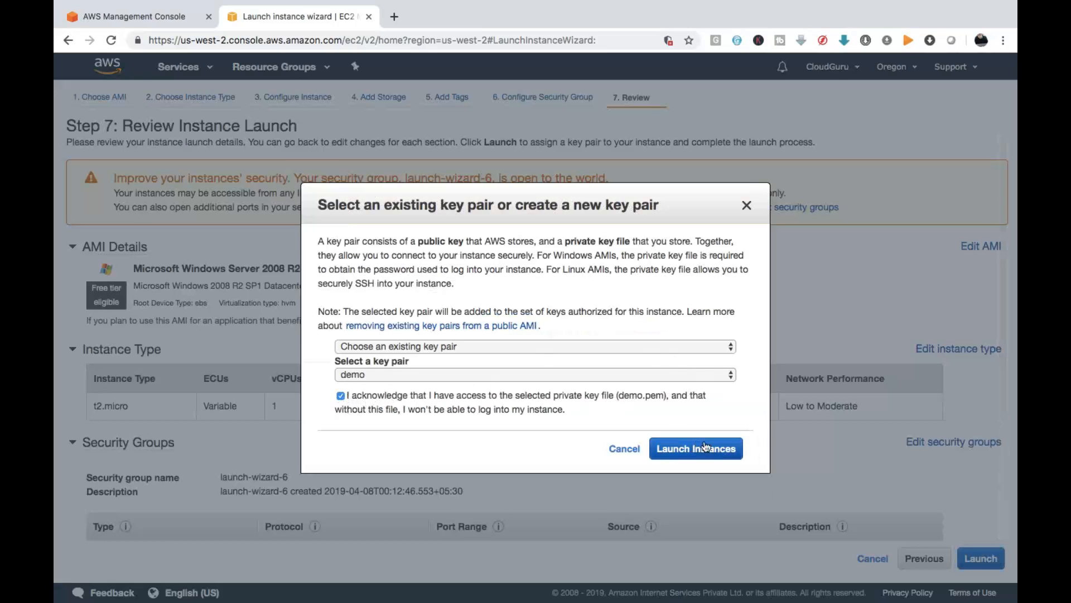
{"action": "left_click", "coordinate": [708, 449]}
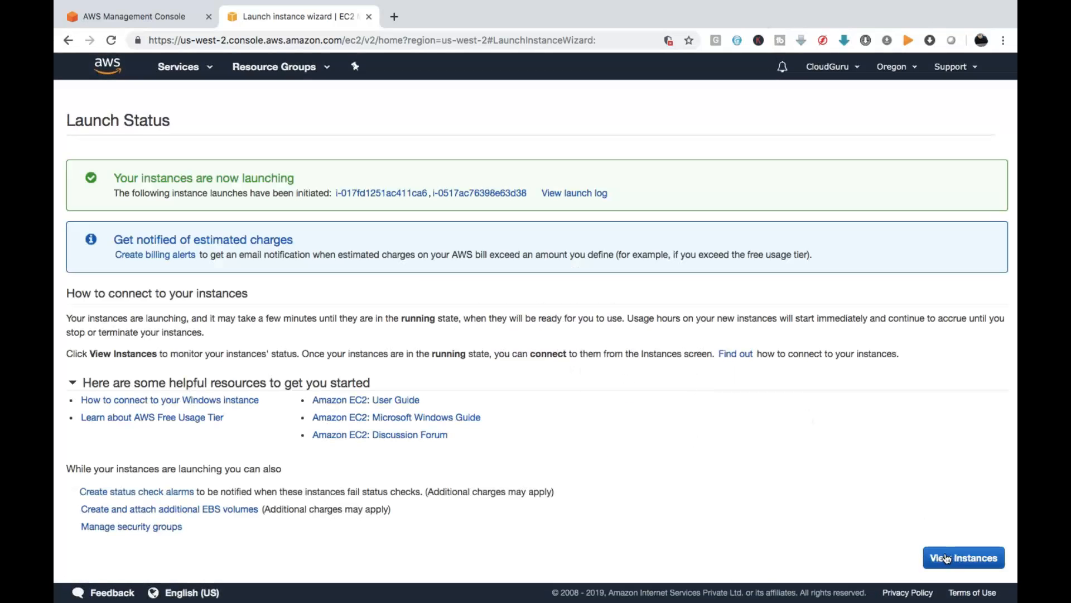
{"action": "left_click", "coordinate": [947, 560]}
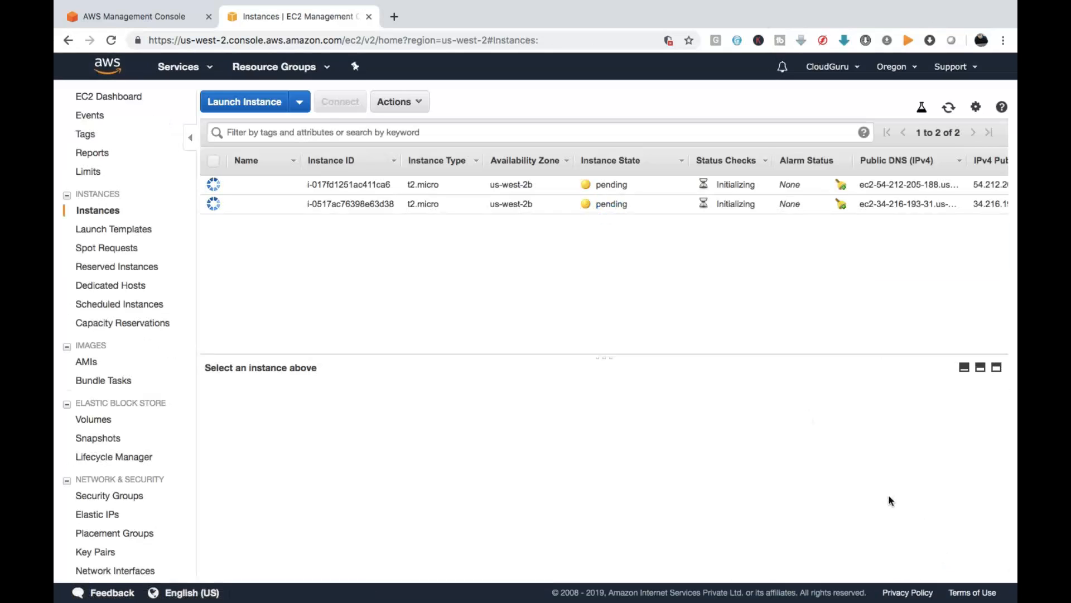
Name the first instance Web-Server-1 and the second instance Web-Server-2.
{"action": "left_click", "coordinate": [288, 184]}
{"action": "type", "text": "W"}
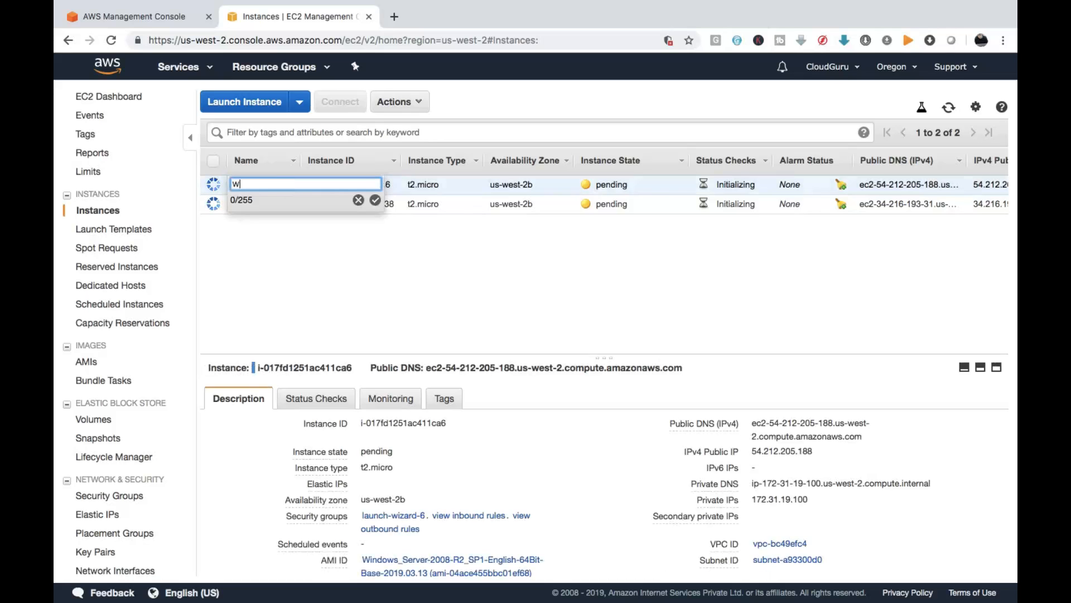
{"action": "type", "text": "eb-Server-1"}
{"action": "left_click", "coordinate": [375, 199]}
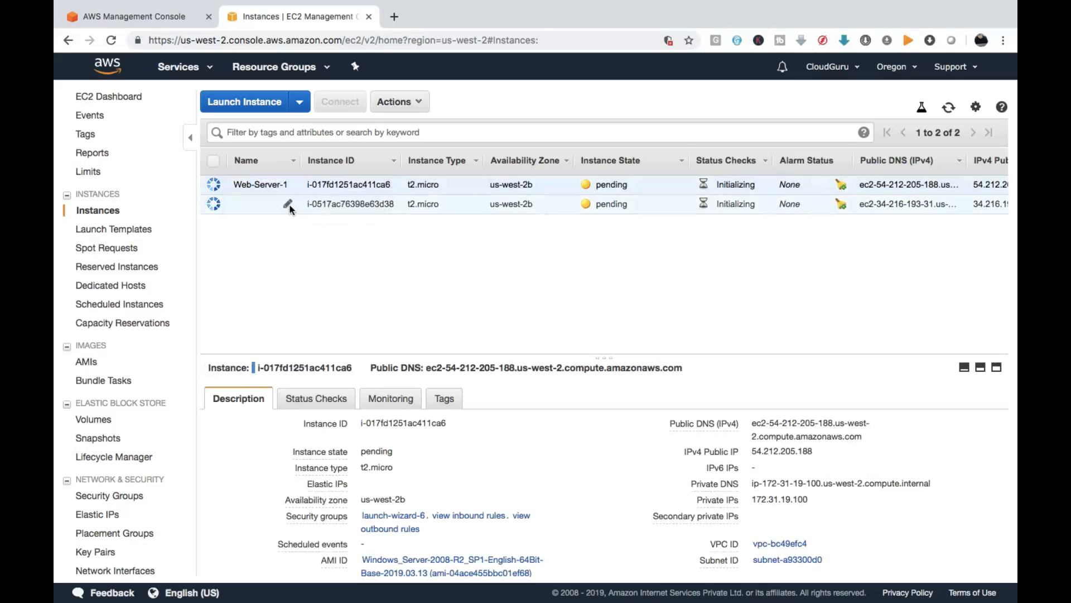
{"action": "left_click", "coordinate": [287, 206]}
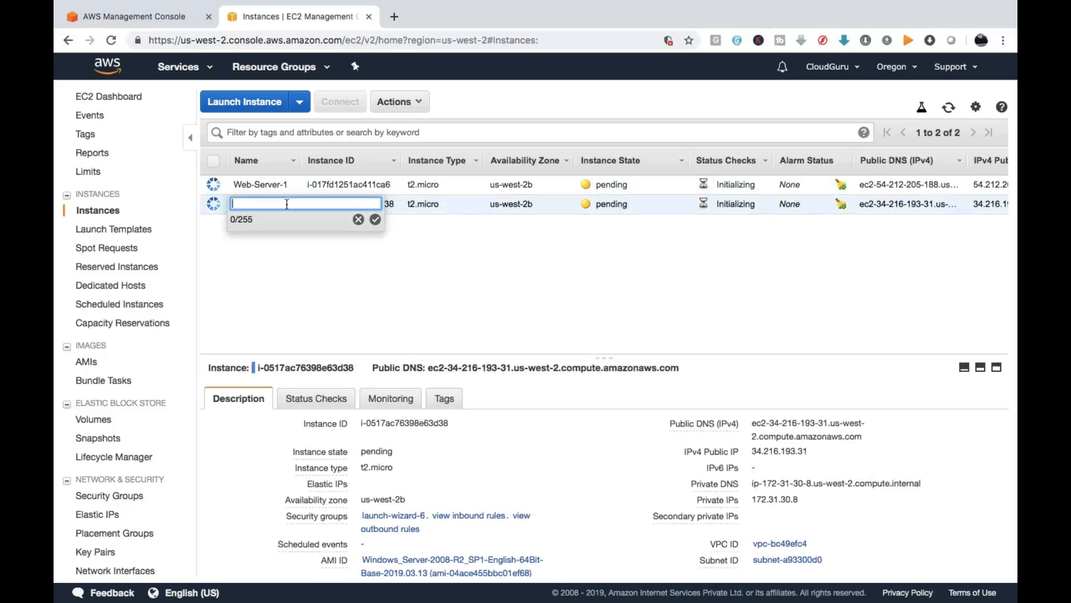
{"action": "type", "text": "Web-Server-2"}
{"action": "left_click", "coordinate": [375, 220]}
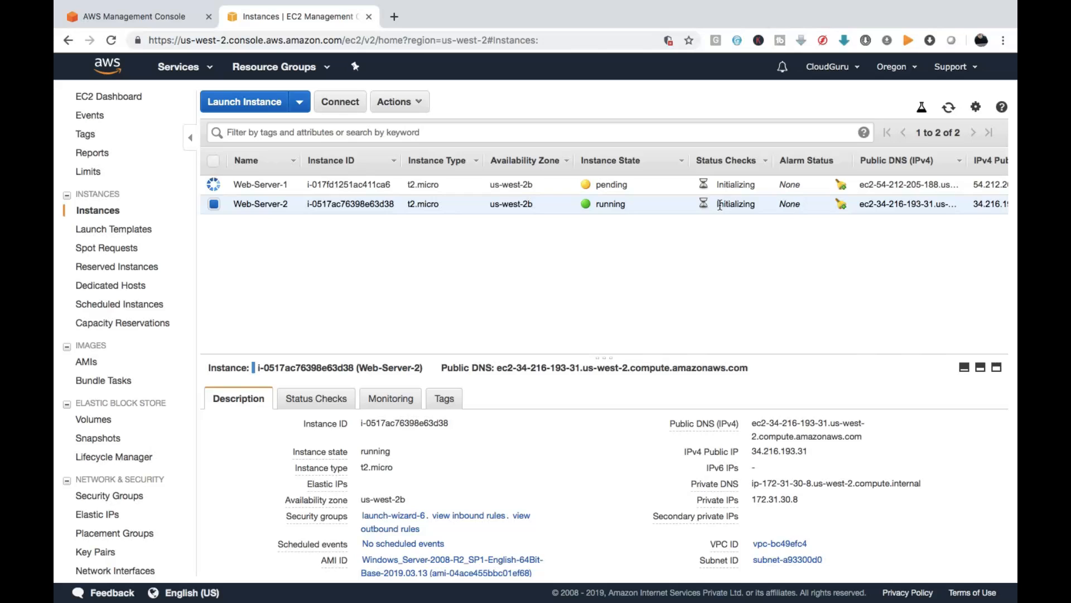
Refresh the instances list and select only Web-Server-1.
{"action": "left_click", "coordinate": [949, 110]}
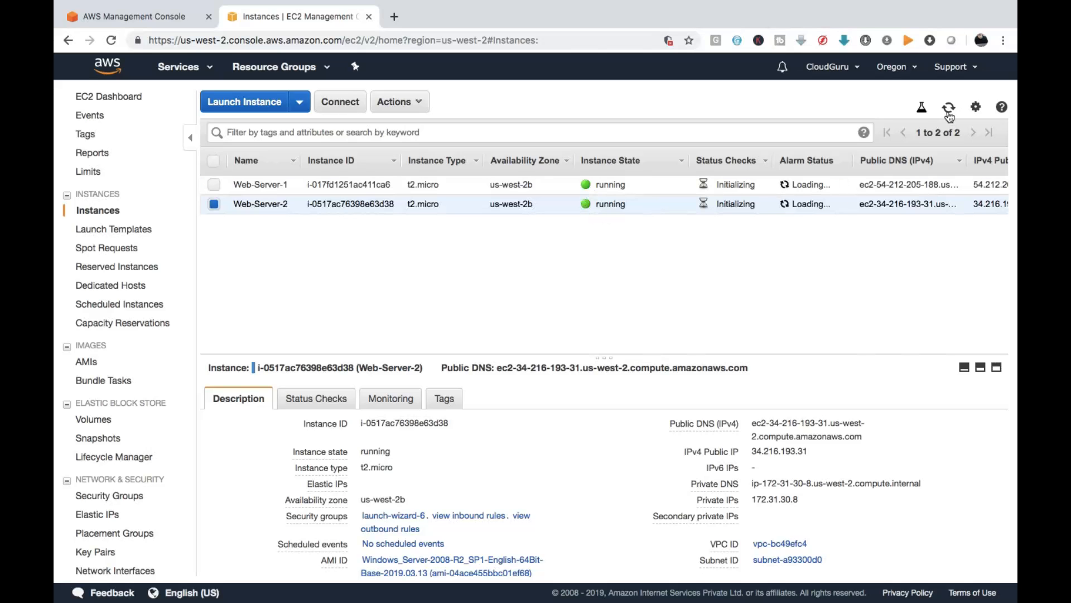
{"action": "left_click", "coordinate": [212, 205]}
{"action": "left_click", "coordinate": [214, 186]}
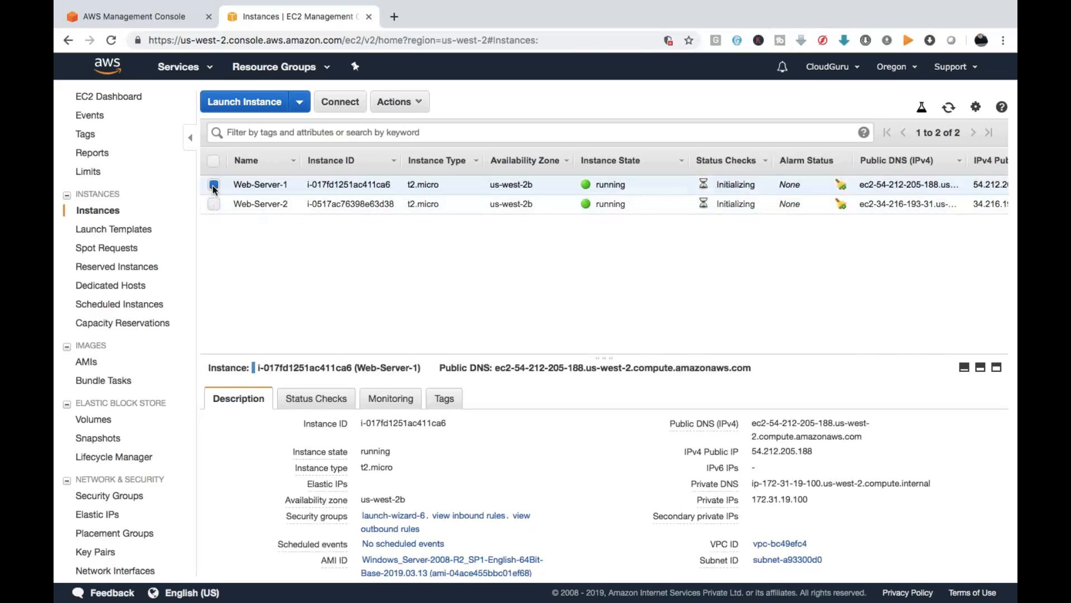
Switch to the load balancer notes in Pages and separate the items under "Basic requirement to configure" with blank lines.
{"action": "key", "text": "ctrl+Right"}
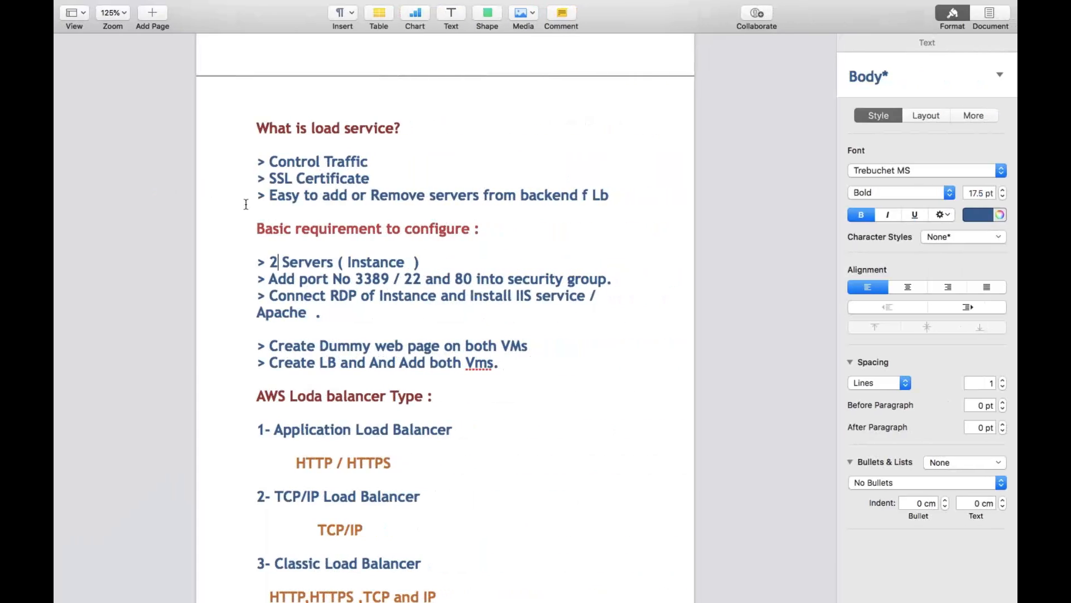
{"action": "scroll", "coordinate": [306, 272], "scroll_direction": "down", "scroll_amount": 3}
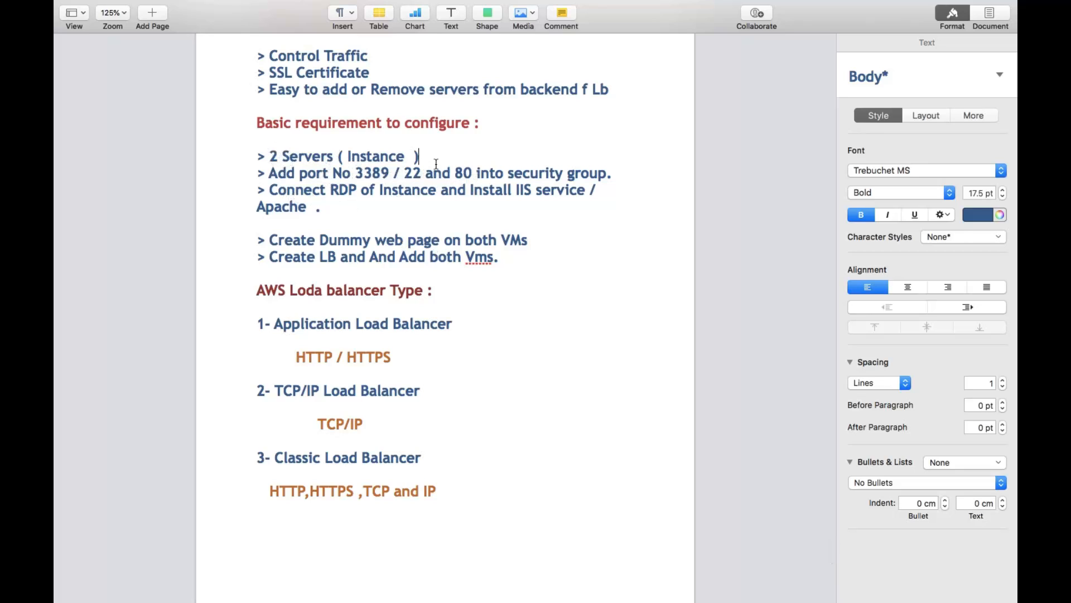
{"action": "key", "text": "Return"}
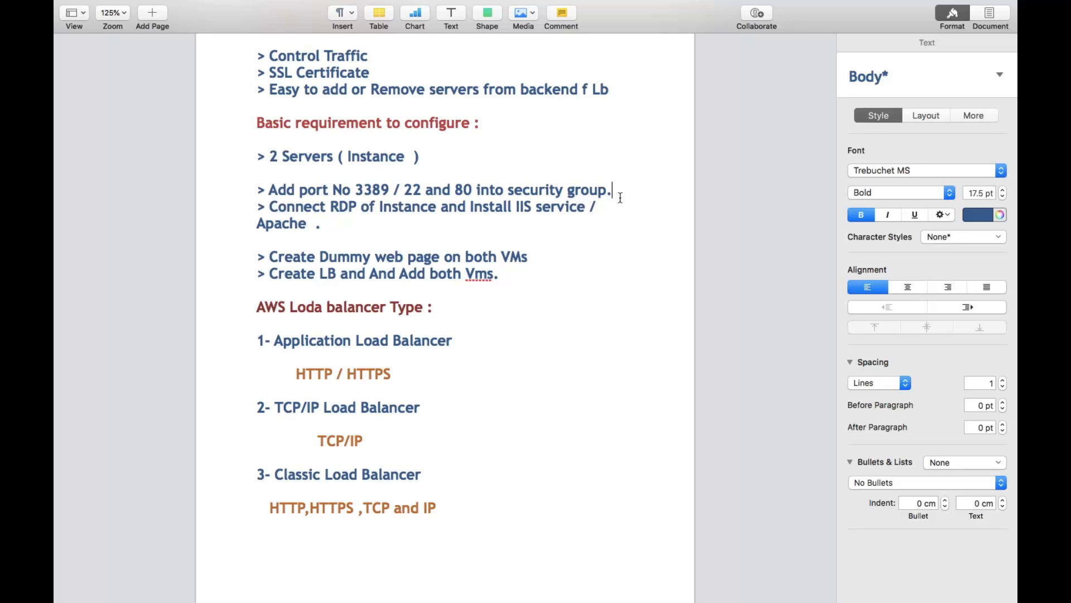
{"action": "key", "text": "Return"}
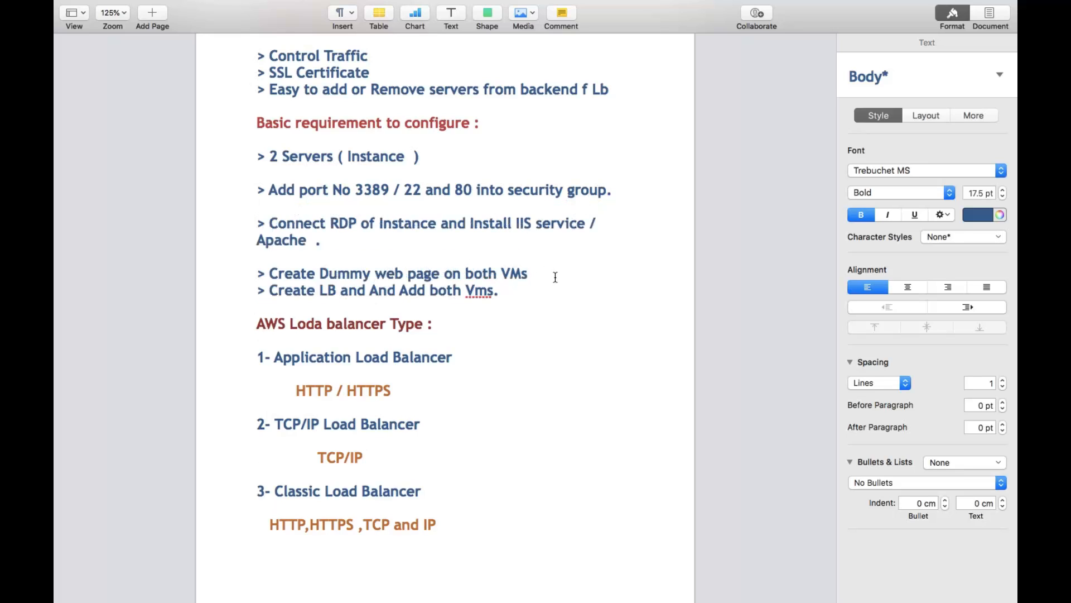
{"action": "key", "text": "Return"}
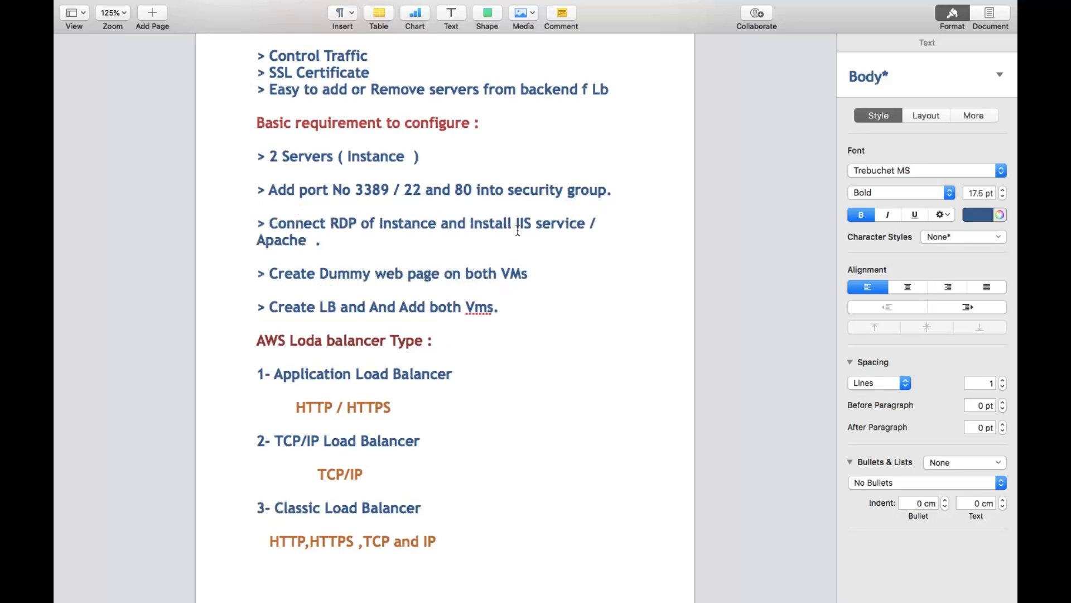
{"action": "left_click_drag", "start_coordinate": [520, 225], "coordinate": [551, 236]}
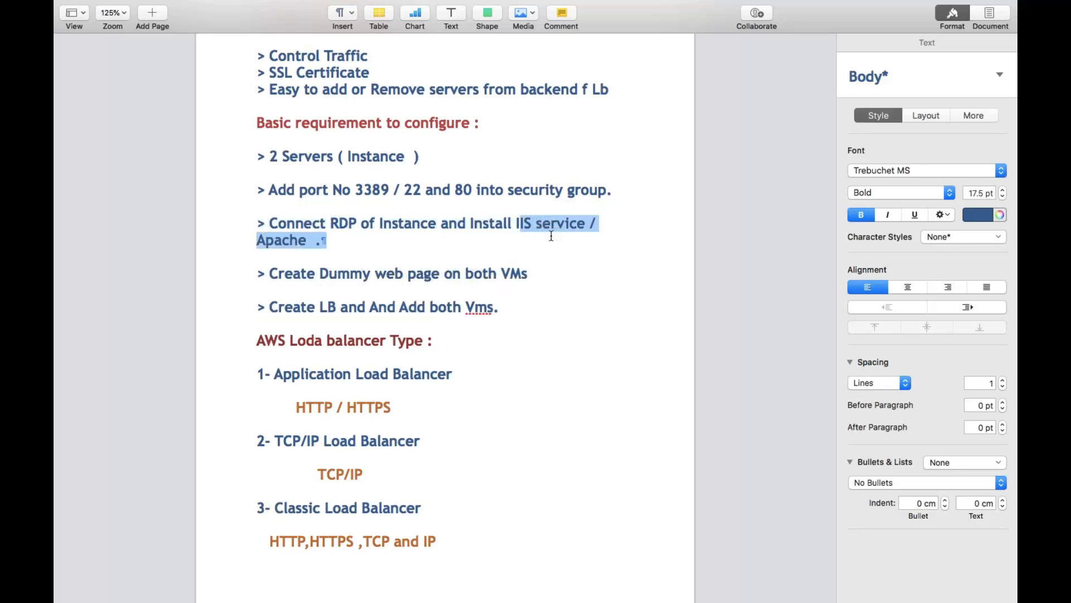
{"action": "left_click", "coordinate": [681, 269]}
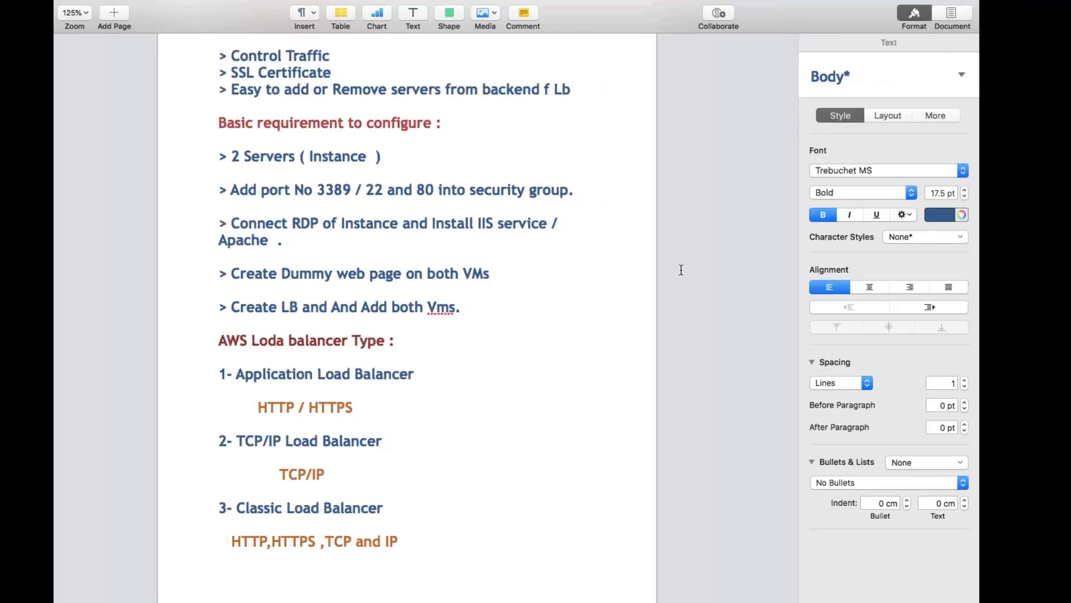
Return to the EC2 console in Chrome, refresh the instances list, and switch to Microsoft Remote Desktop.
{"action": "key", "text": "super+Tab"}
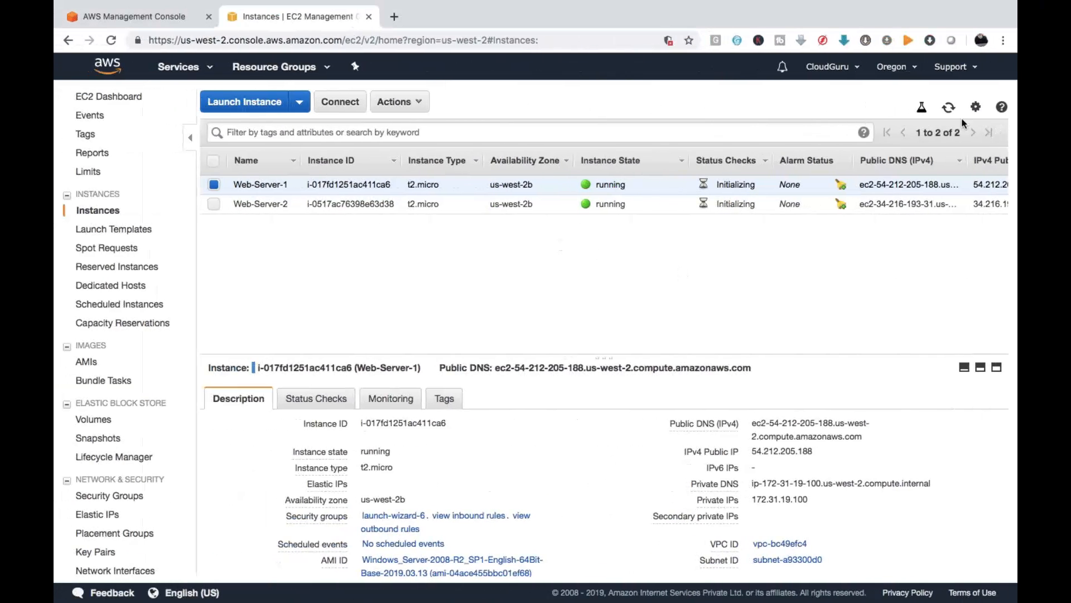
{"action": "left_click", "coordinate": [949, 107]}
{"action": "key", "text": "super+Tab"}
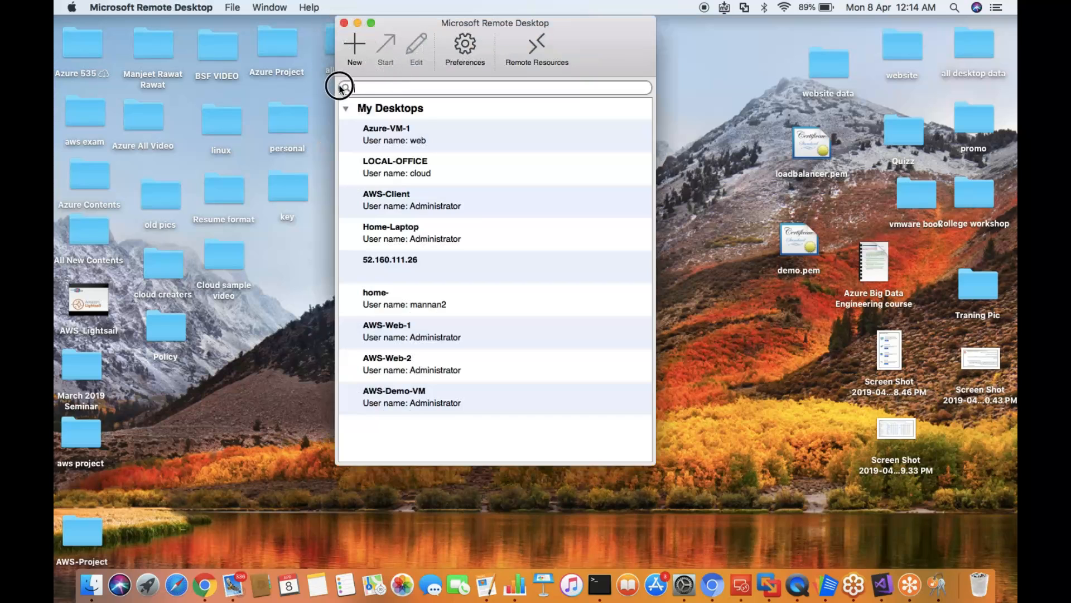
Delete the AWS-Demo-VM connection from the saved desktops and confirm the deletion.
{"action": "left_click_drag", "start_coordinate": [457, 24], "coordinate": [491, 22]}
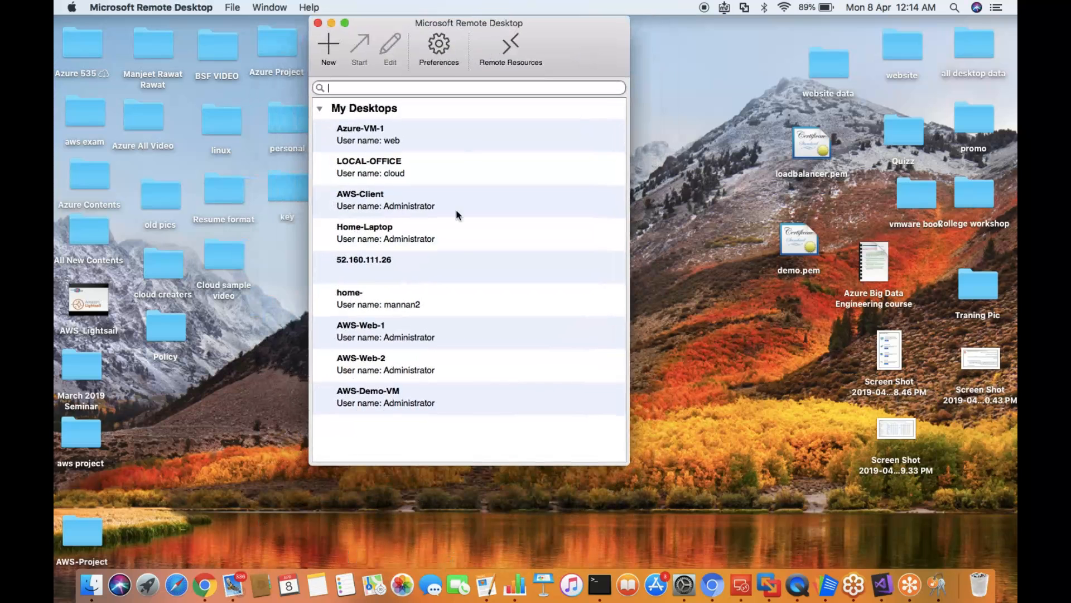
{"action": "right_click", "coordinate": [358, 402]}
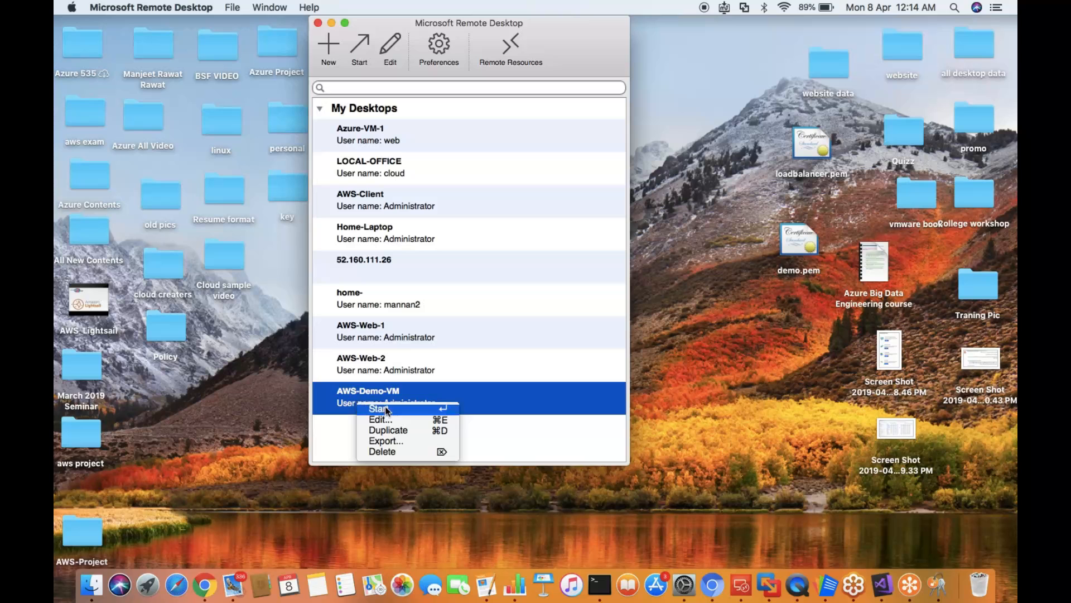
{"action": "left_click", "coordinate": [390, 451]}
{"action": "left_click", "coordinate": [560, 283]}
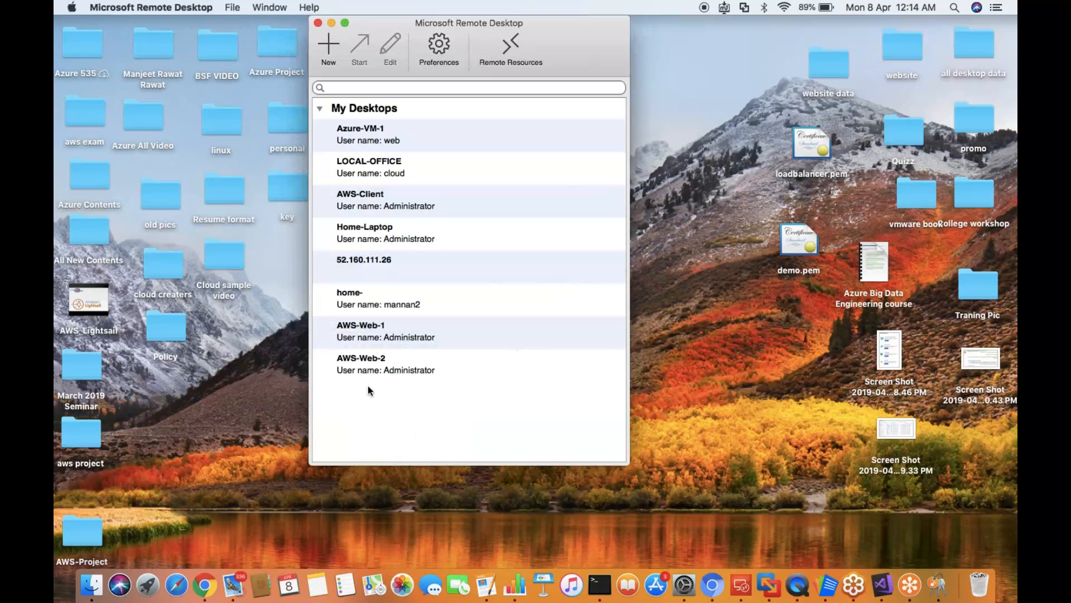
Open the AWS-Web-1 connection for editing and set its PC name to Web-Server-1's public IP 54.212.205.188, copied from the EC2 console.
{"action": "right_click", "coordinate": [374, 366]}
{"action": "left_click", "coordinate": [506, 260]}
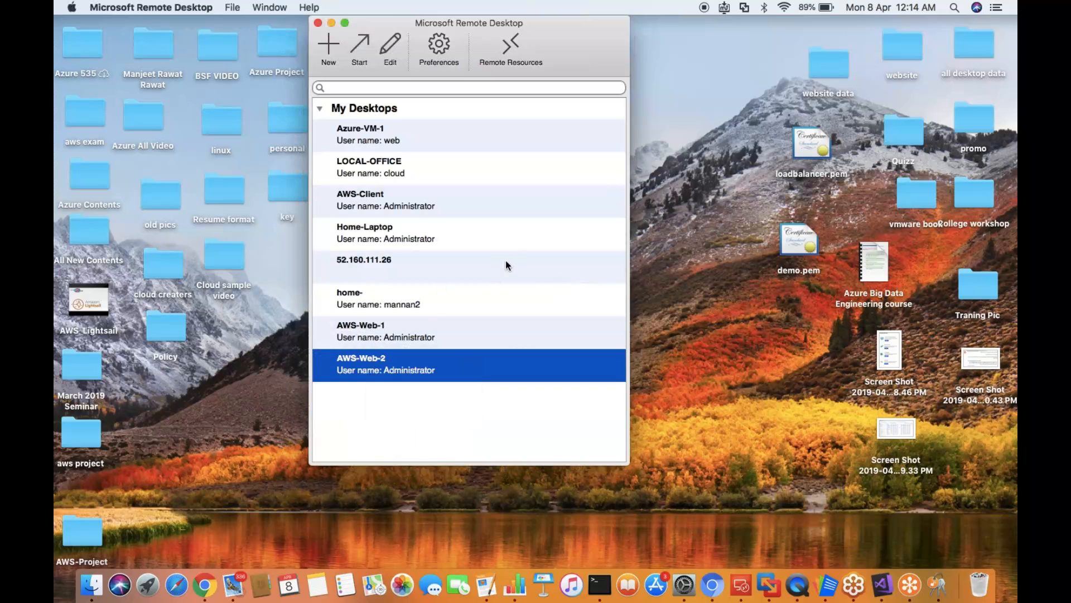
{"action": "left_click", "coordinate": [354, 324]}
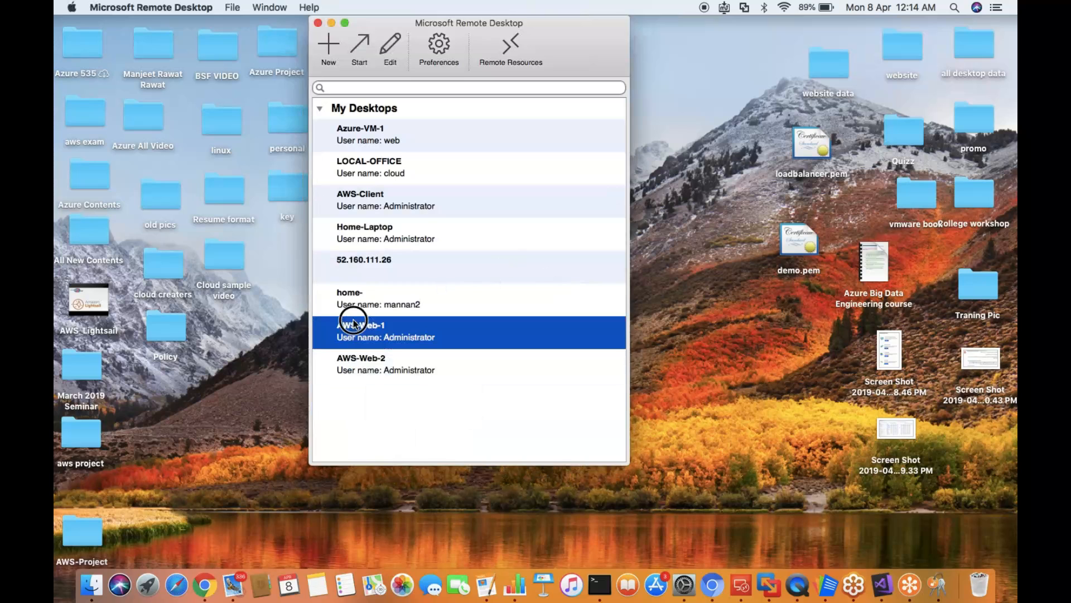
{"action": "right_click", "coordinate": [380, 332]}
{"action": "left_click", "coordinate": [419, 348]}
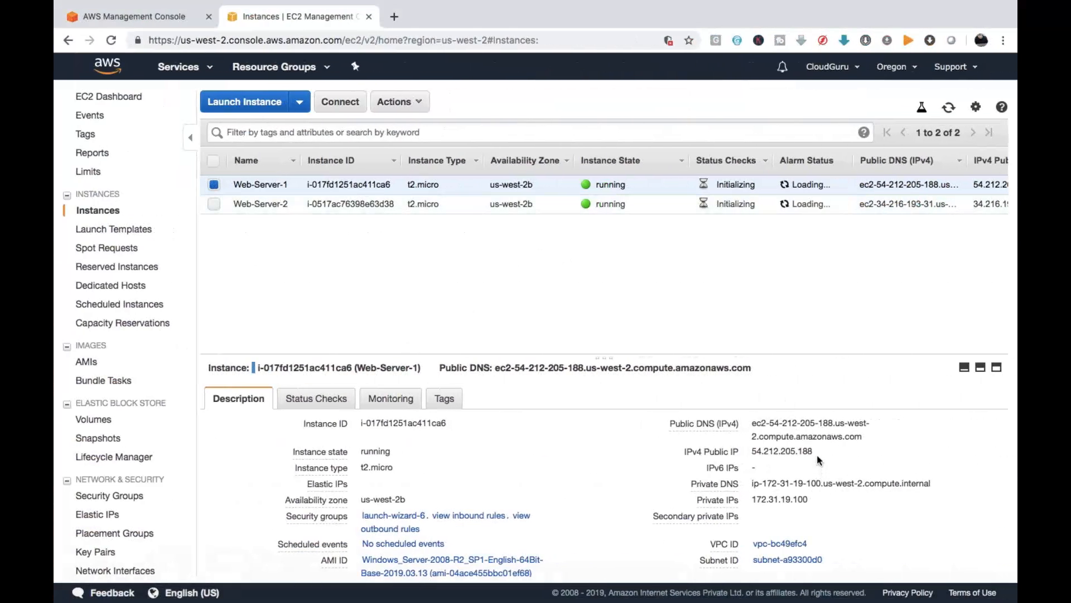
{"action": "left_click", "coordinate": [824, 453]}
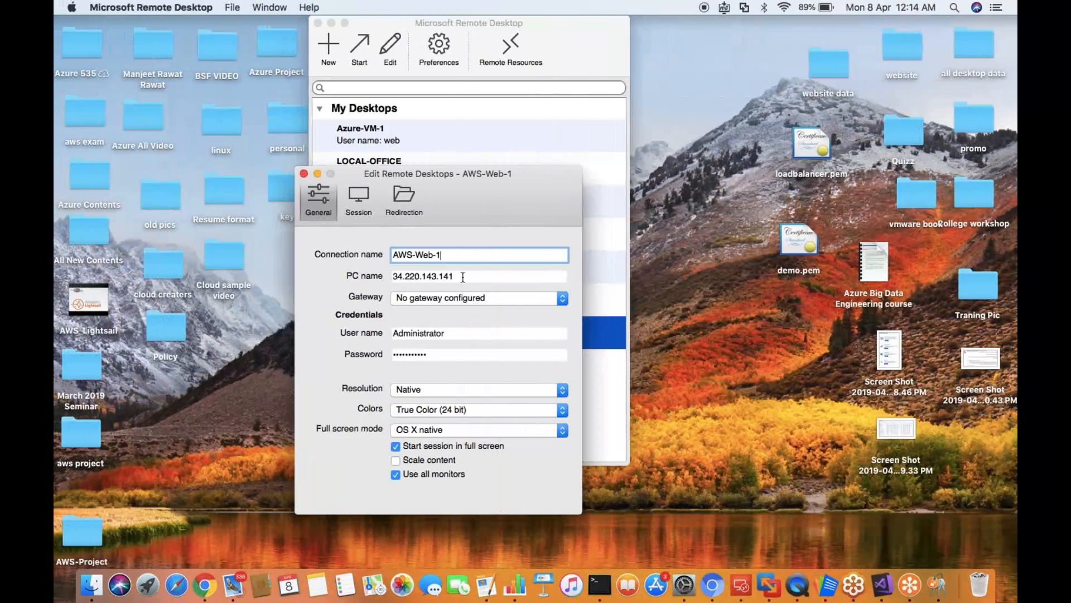
{"action": "key", "text": "Tab"}
{"action": "key", "text": "super+v"}
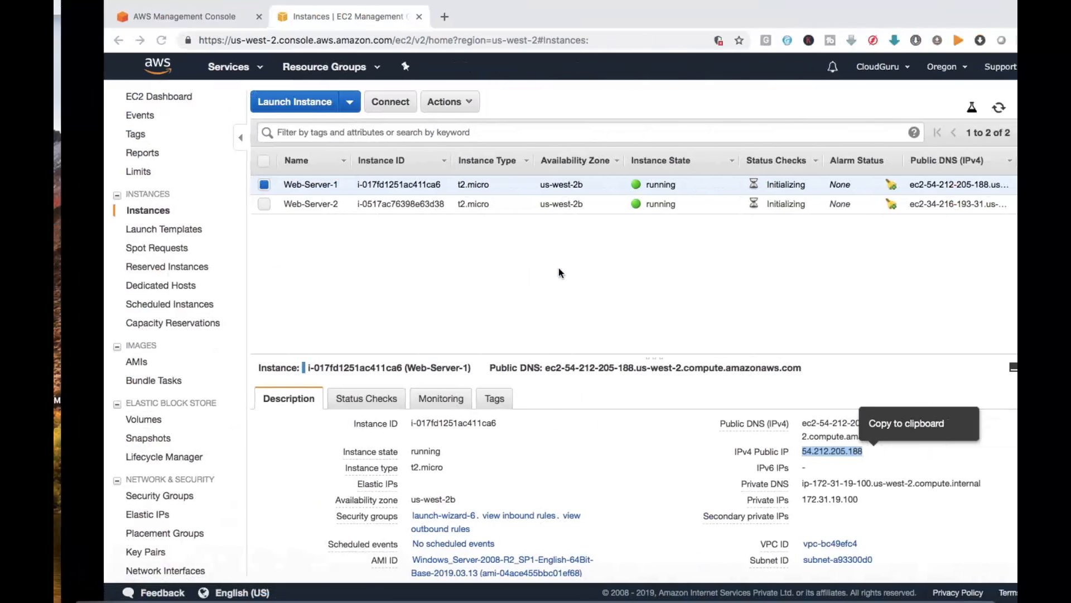
In the EC2 console in Chrome, decrypt Web-Server-1's Windows password with demo.pem from the Desktop and copy it.
{"action": "left_click", "coordinate": [339, 106]}
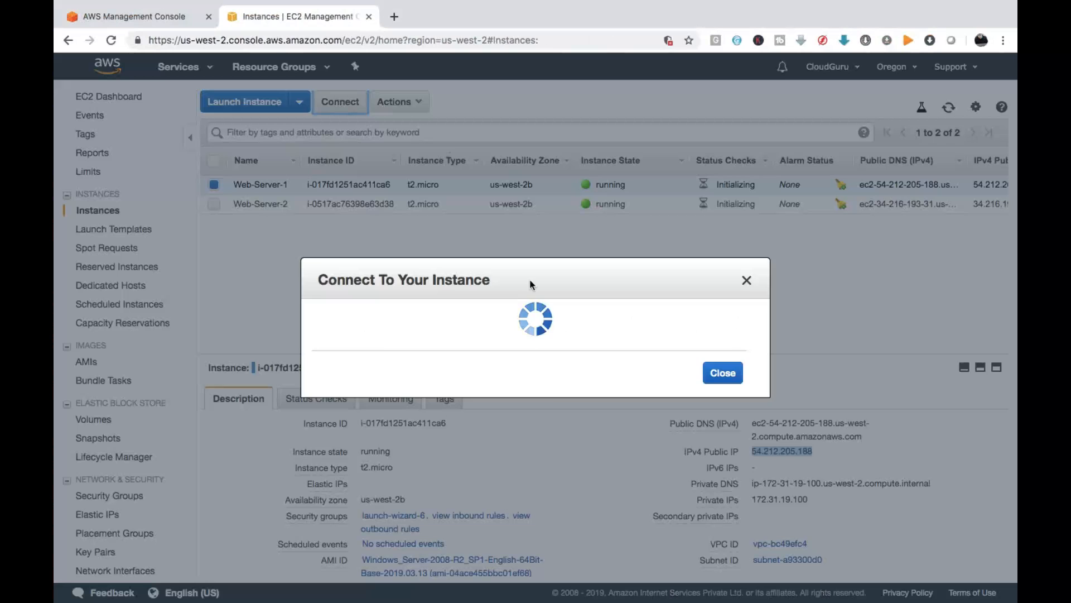
{"action": "left_click", "coordinate": [494, 363]}
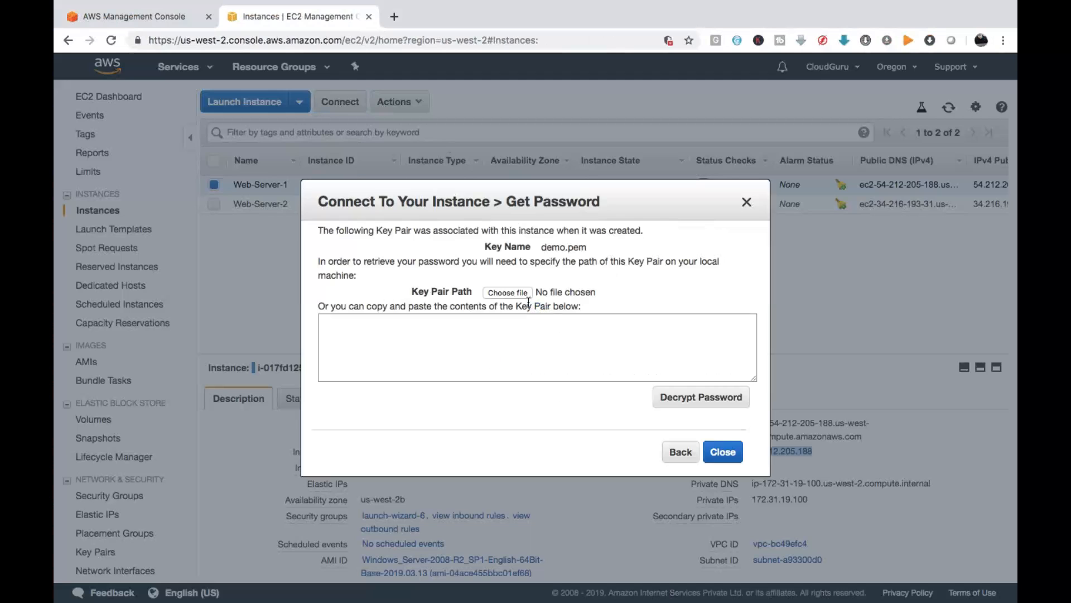
{"action": "left_click", "coordinate": [514, 292]}
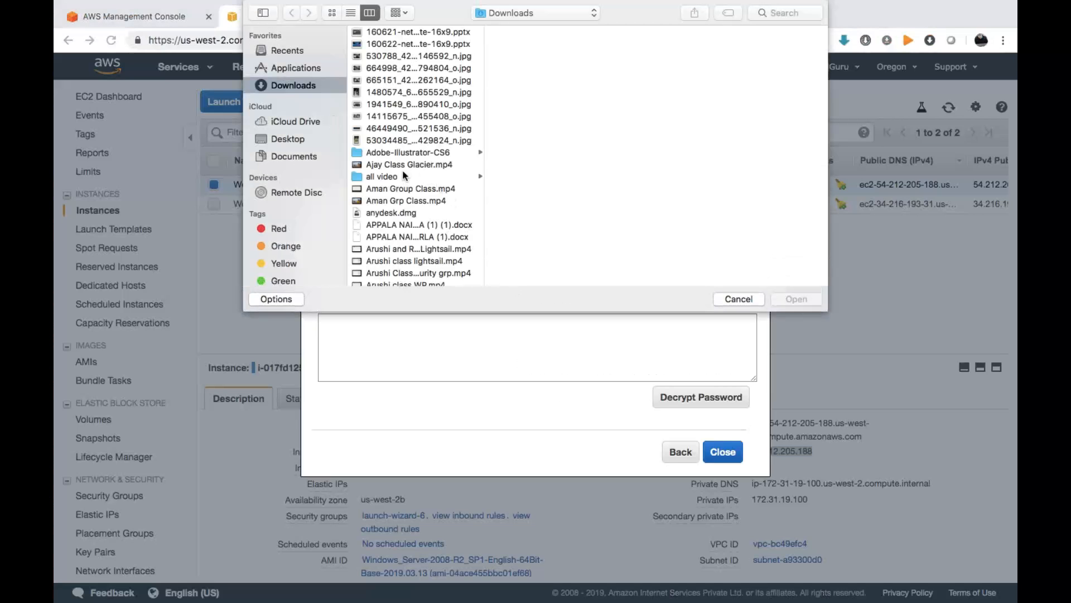
{"action": "left_click", "coordinate": [282, 138]}
{"action": "scroll", "coordinate": [382, 134], "scroll_direction": "up", "scroll_amount": 2}
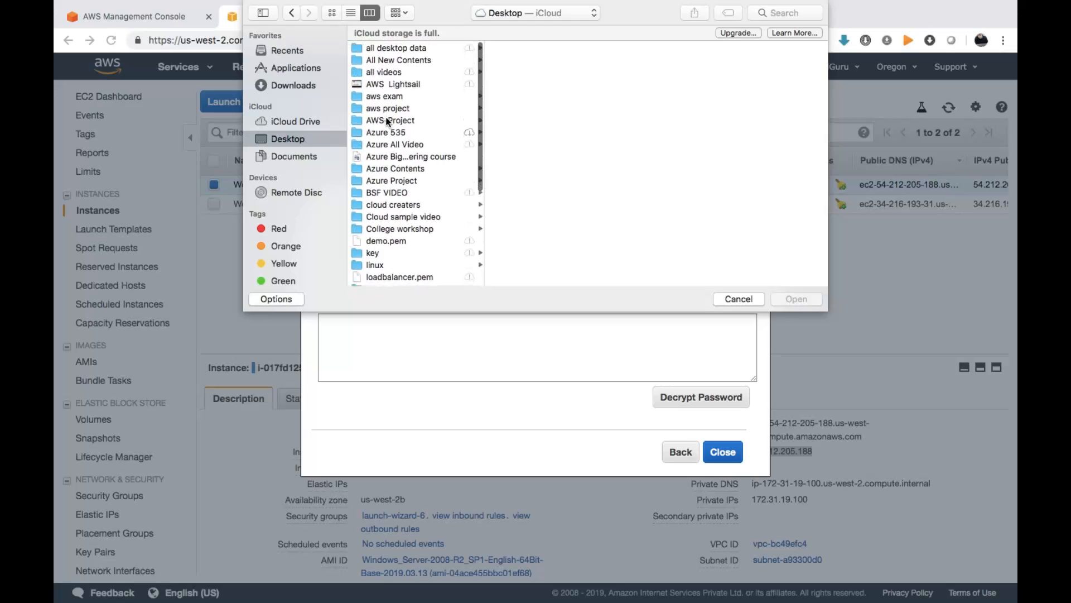
{"action": "left_click", "coordinate": [394, 240]}
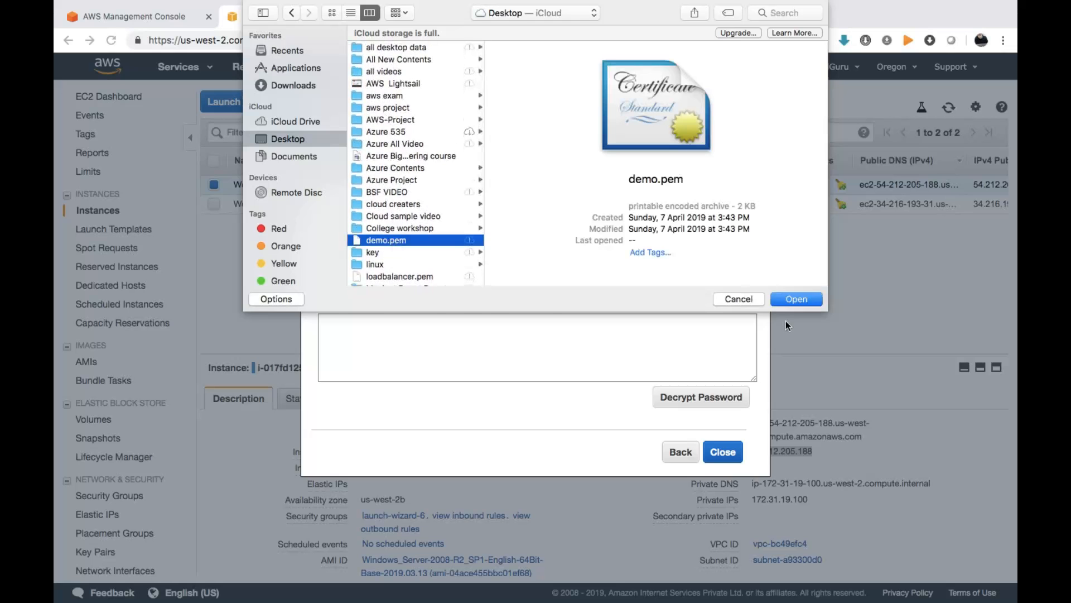
{"action": "left_click", "coordinate": [795, 301]}
{"action": "left_click", "coordinate": [698, 398]}
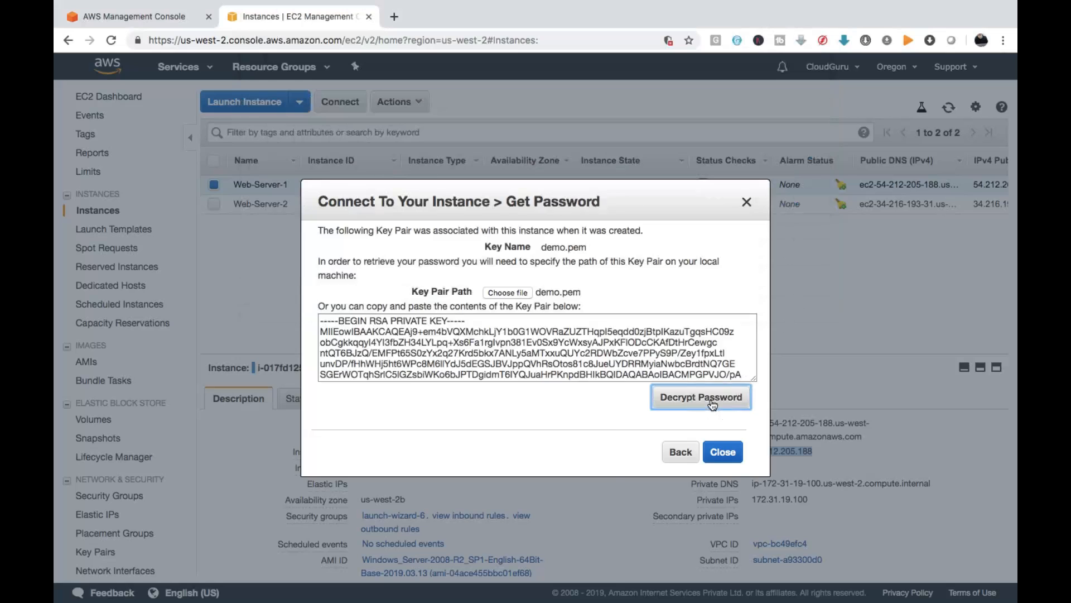
{"action": "left_click", "coordinate": [513, 361]}
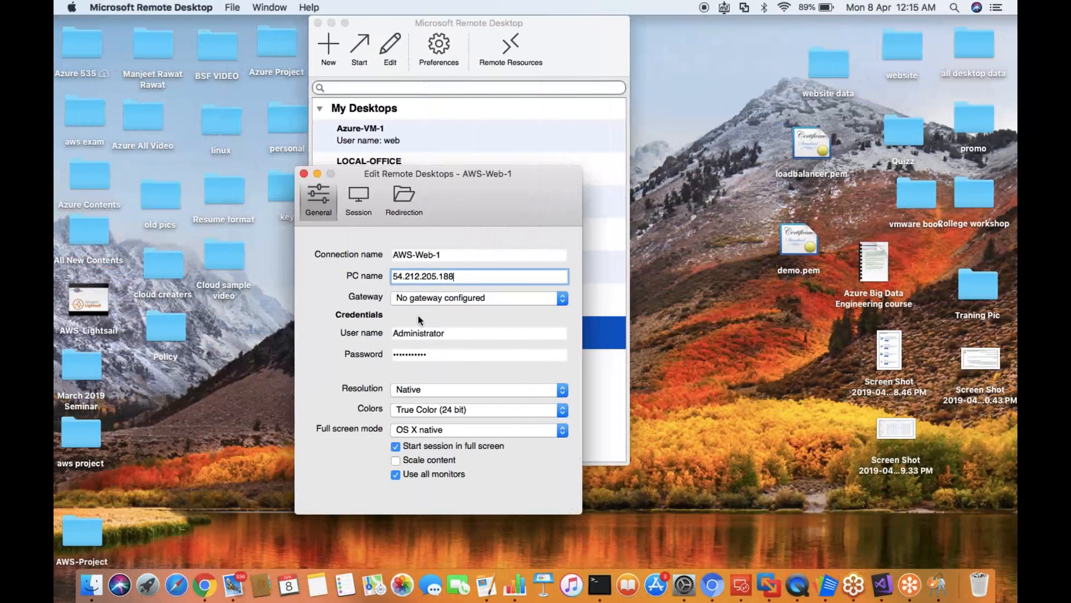
Return to Microsoft Remote Desktop, replace AWS-Web-1's saved password with the decrypted instance password, and close its settings.
{"action": "left_click_drag", "start_coordinate": [428, 358], "coordinate": [370, 354]}
{"action": "key", "text": "BackSpace"}
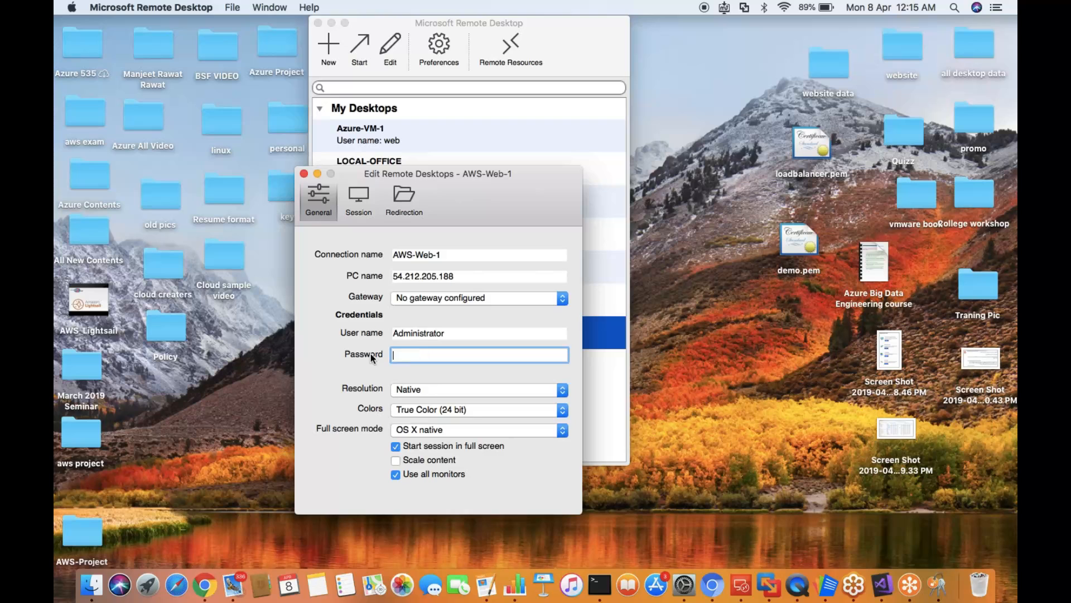
{"action": "key", "text": "super+v"}
{"action": "left_click", "coordinate": [304, 173]}
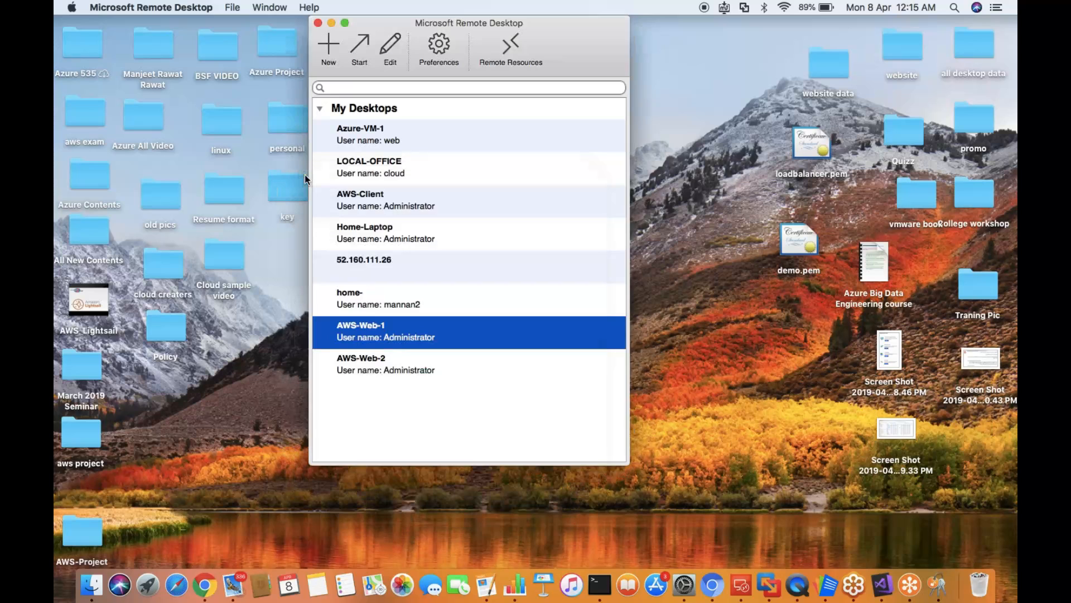
{"action": "right_click", "coordinate": [372, 364]}
{"action": "left_click", "coordinate": [400, 366]}
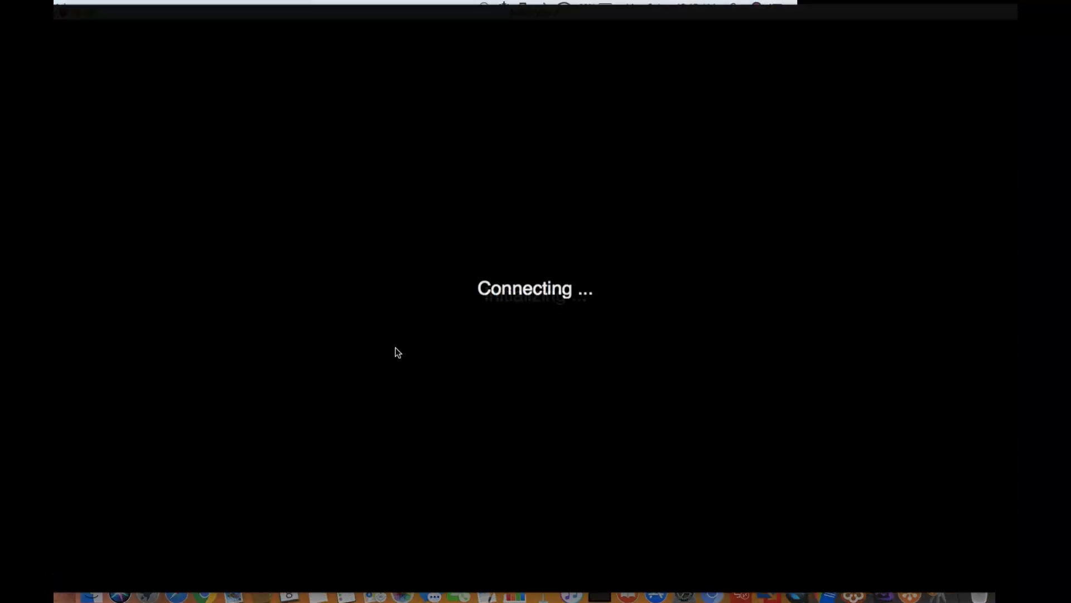
{"action": "mouse_move", "coordinate": [383, 5]}
{"action": "left_click", "coordinate": [62, 22]}
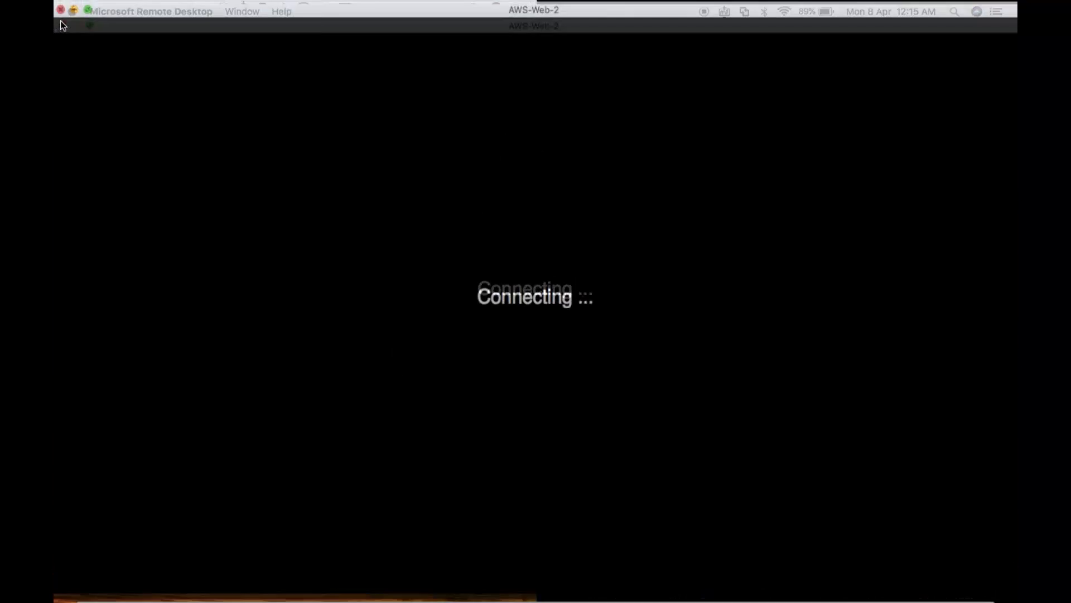
{"action": "left_click", "coordinate": [388, 263]}
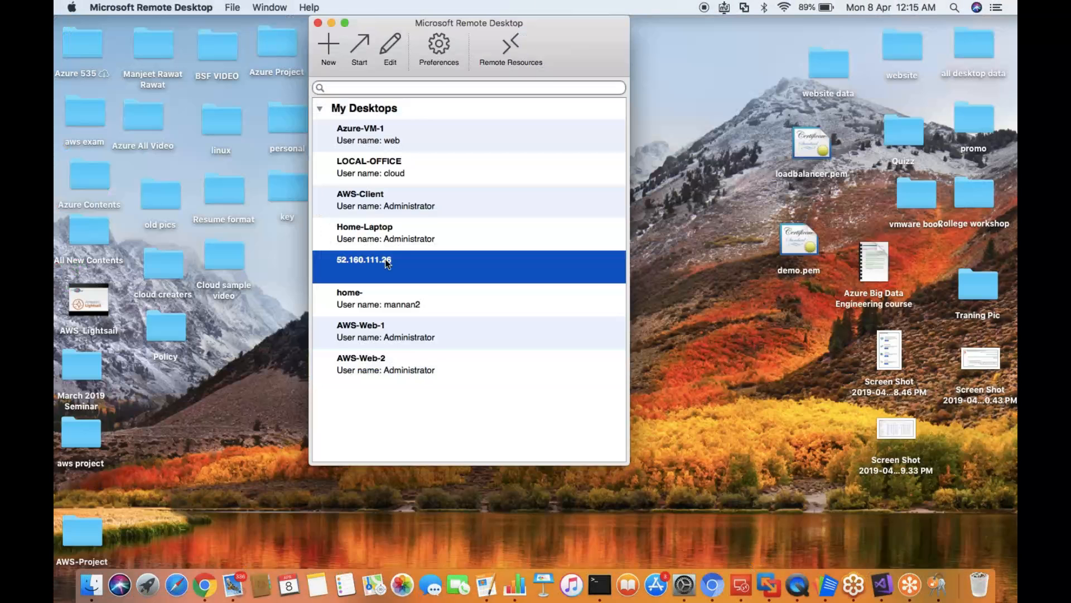
Open the AWS-Web-2 connection for editing and set its PC name to Web-Server-2's public IP 34.216.193.31, copied from the EC2 console.
{"action": "right_click", "coordinate": [377, 367]}
{"action": "left_click", "coordinate": [408, 384]}
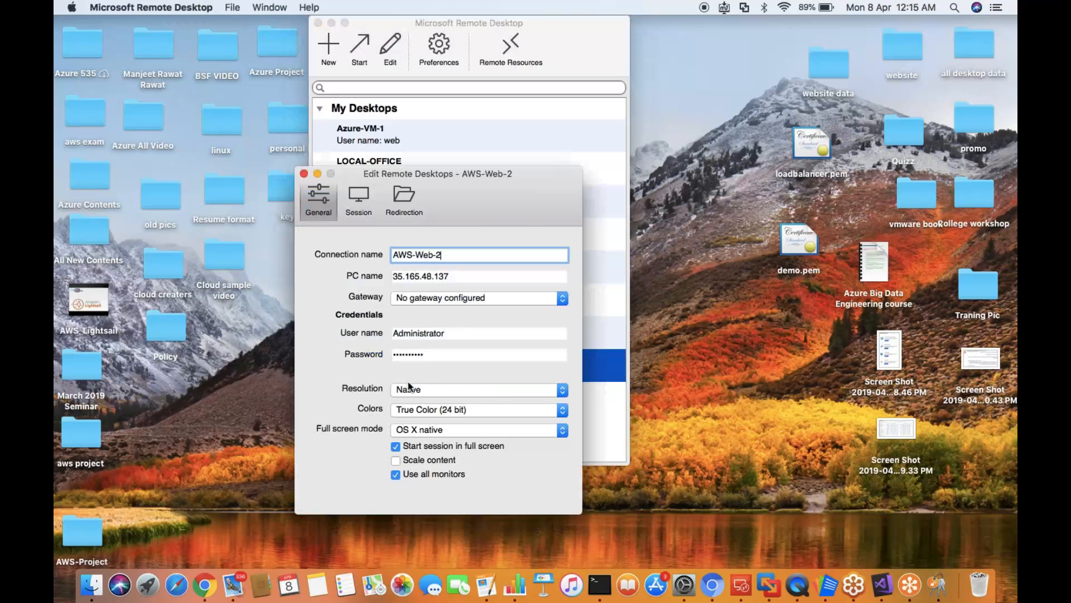
{"action": "key", "text": "ctrl+Right"}
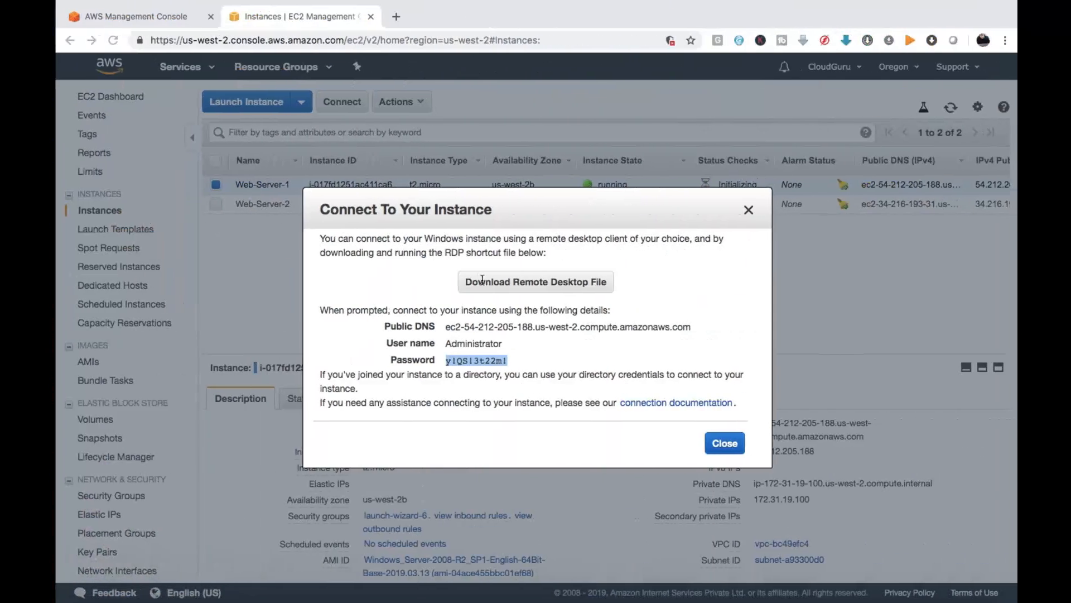
{"action": "left_click", "coordinate": [748, 211]}
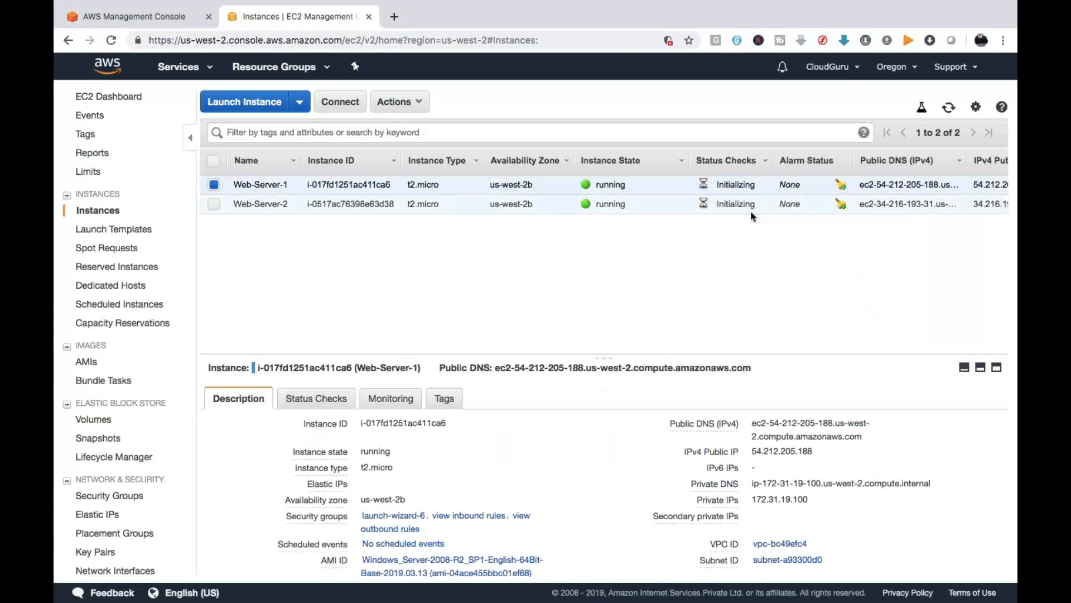
{"action": "left_click", "coordinate": [214, 184]}
{"action": "left_click", "coordinate": [214, 204]}
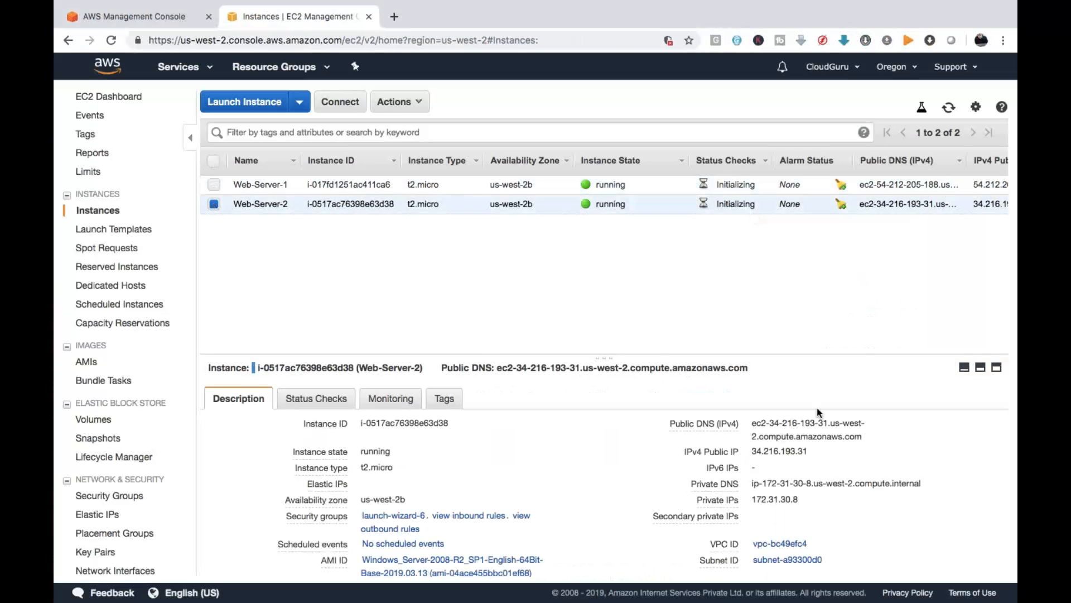
{"action": "left_click", "coordinate": [820, 459]}
{"action": "key", "text": "ctrl+Left"}
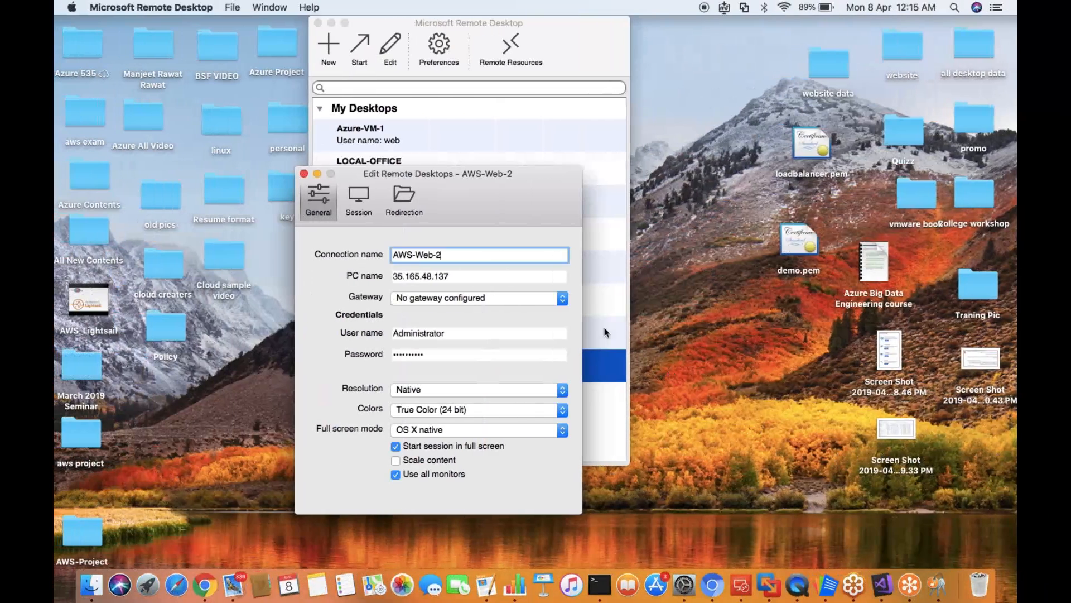
{"action": "left_click_drag", "start_coordinate": [459, 270], "coordinate": [357, 273]}
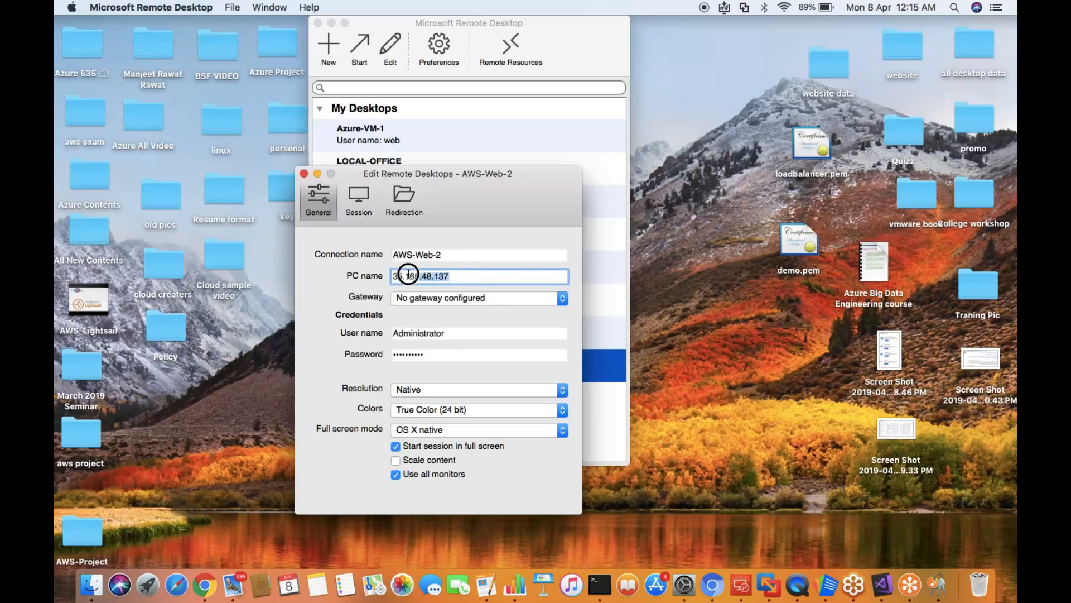
{"action": "key", "text": "BackSpace"}
{"action": "key", "text": "super+v"}
Clear AWS-Web-2's saved password, then decrypt Web-Server-2's Windows password in the EC2 console in Chrome and copy it.
{"action": "left_click", "coordinate": [446, 351]}
{"action": "key", "text": "BackSpace"}
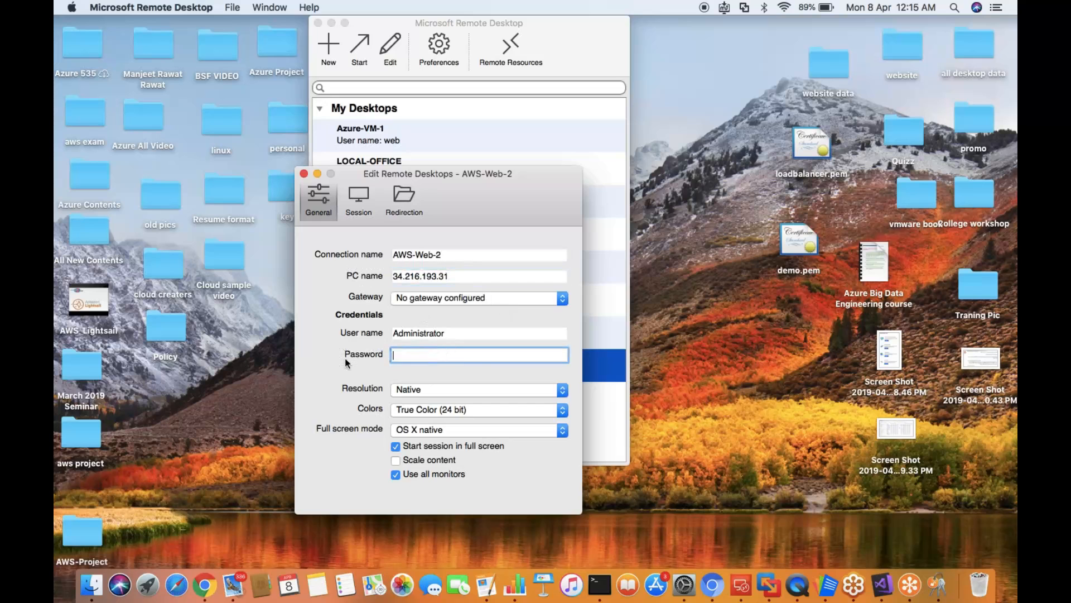
{"action": "key", "text": "ctrl+Right"}
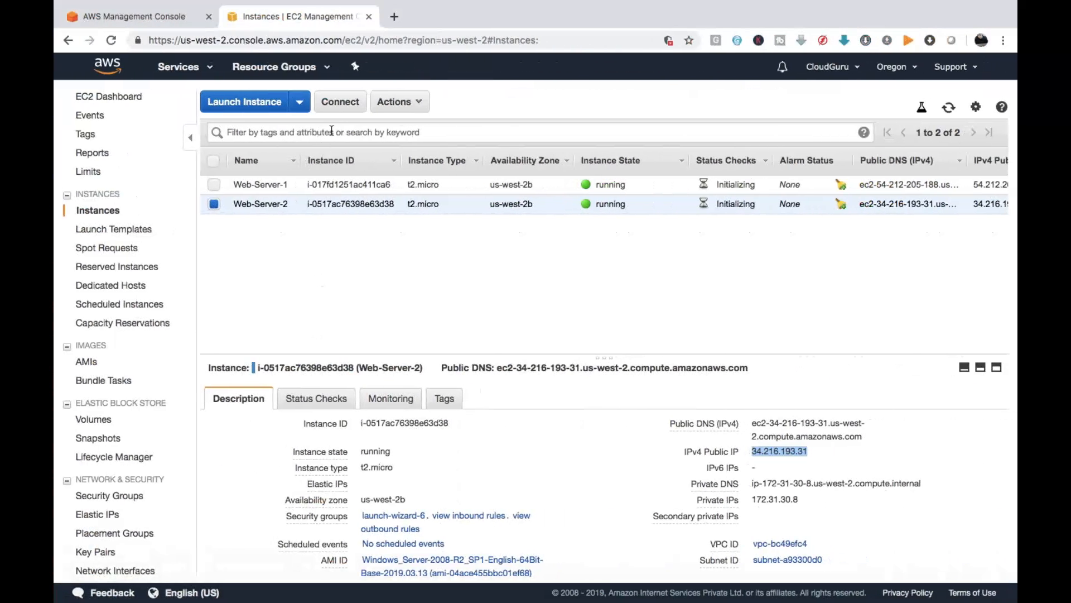
{"action": "left_click", "coordinate": [338, 101]}
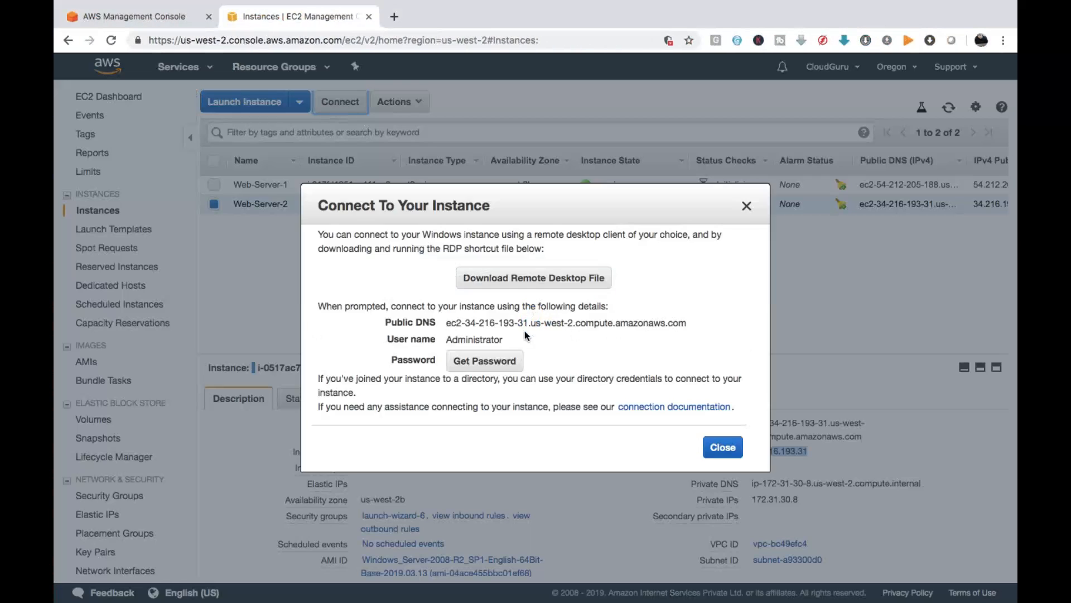
{"action": "left_click", "coordinate": [480, 362]}
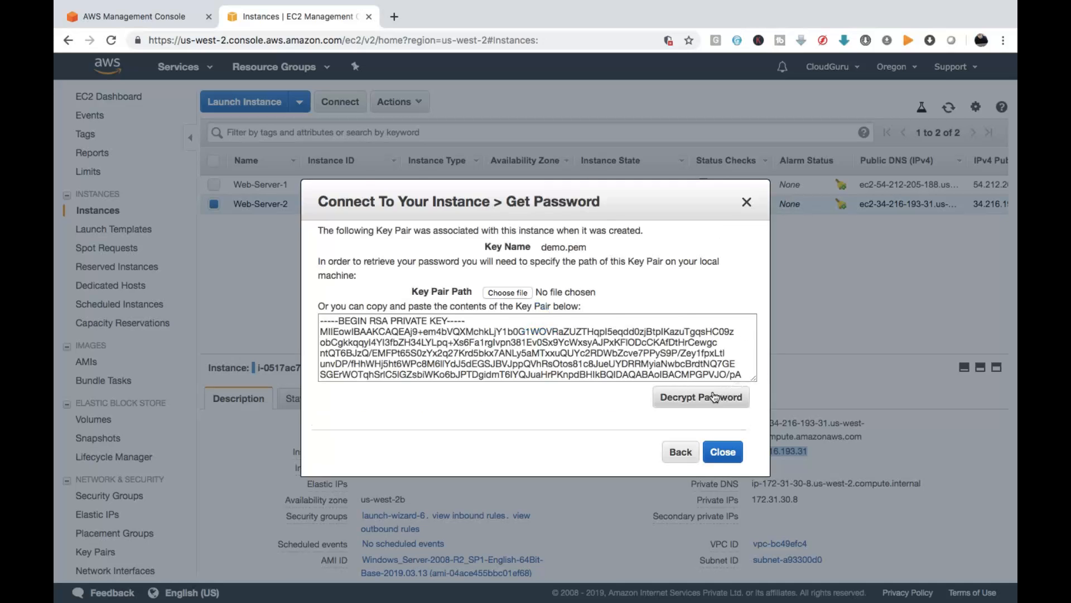
{"action": "left_click", "coordinate": [720, 397]}
{"action": "left_click", "coordinate": [516, 361]}
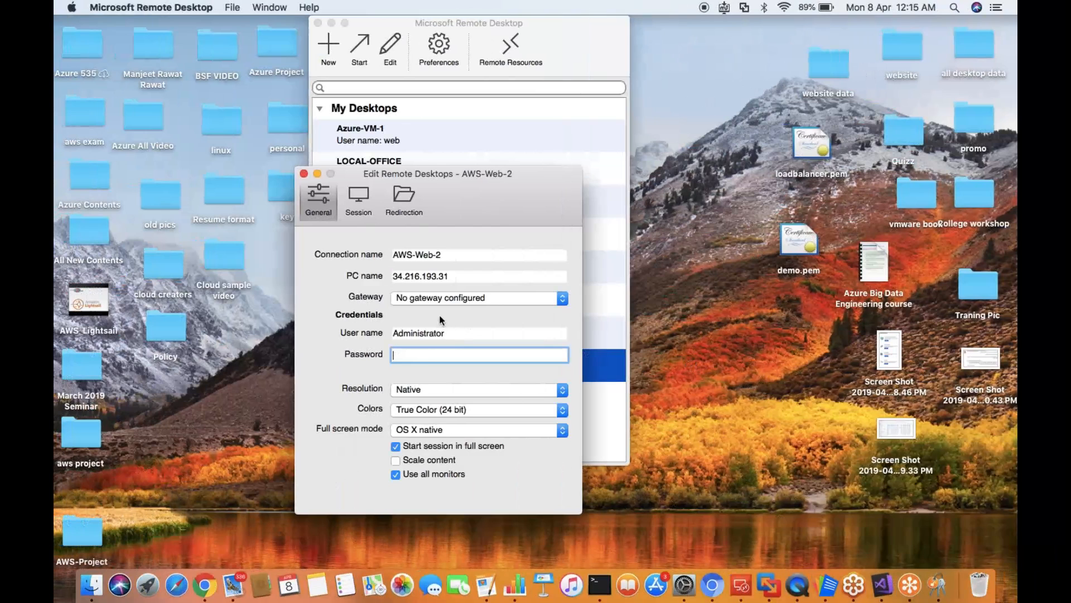
Paste the decrypted instance password into AWS-Web-2's password field, close its settings, and dismiss the instance connection dialog in the EC2 console.
{"action": "right_click", "coordinate": [420, 358]}
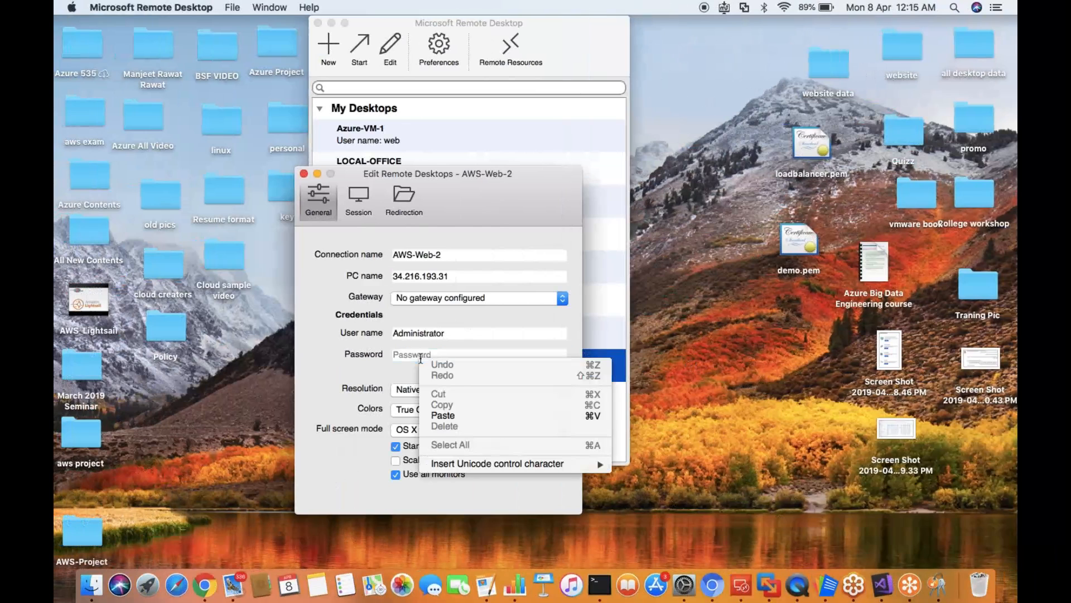
{"action": "left_click", "coordinate": [451, 415]}
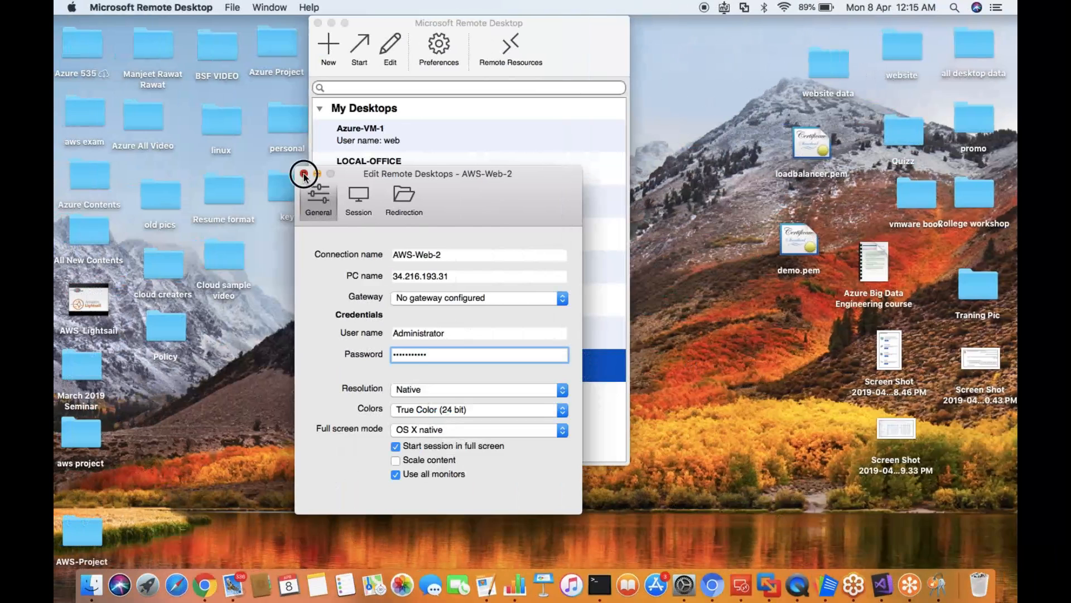
{"action": "left_click", "coordinate": [304, 174]}
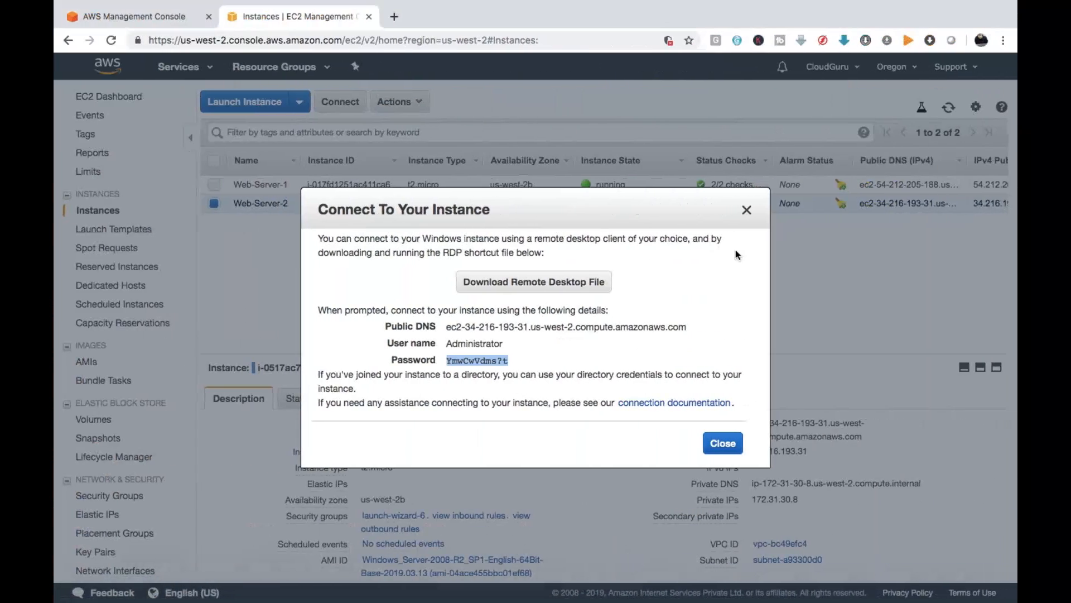
{"action": "left_click", "coordinate": [746, 209]}
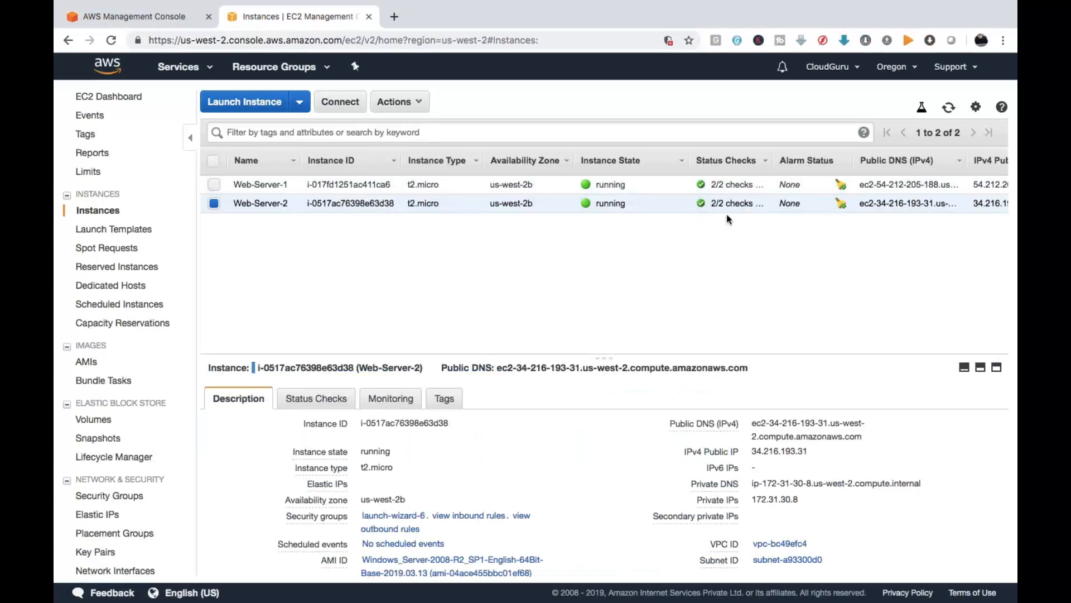
Select only Web-Server-1 in the EC2 instances list, then switch to Microsoft Remote Desktop and start the AWS-Web-1 connection.
{"action": "left_click", "coordinate": [216, 201]}
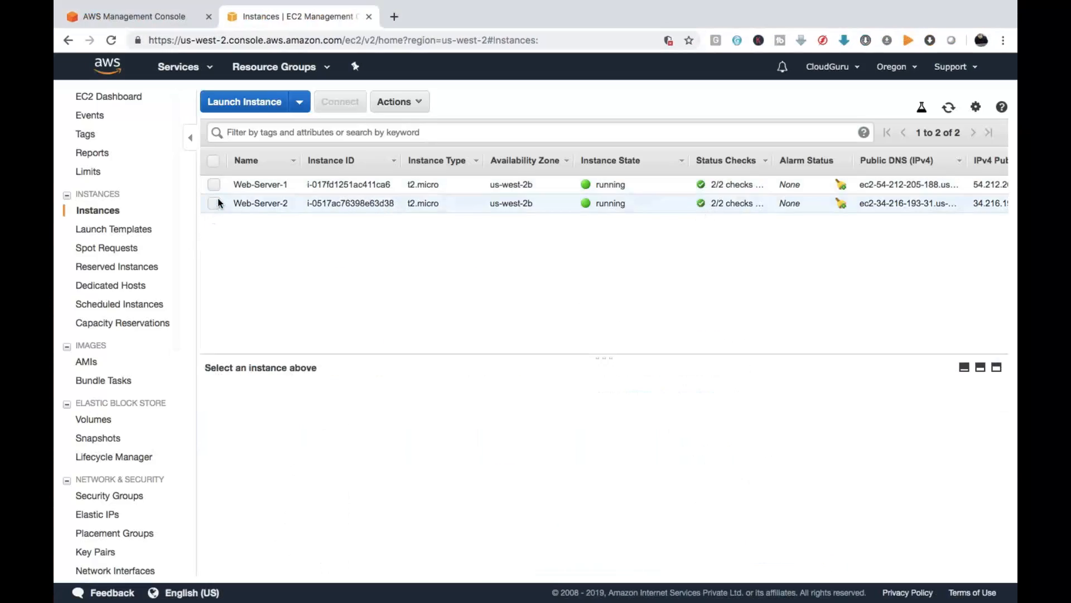
{"action": "left_click", "coordinate": [217, 184]}
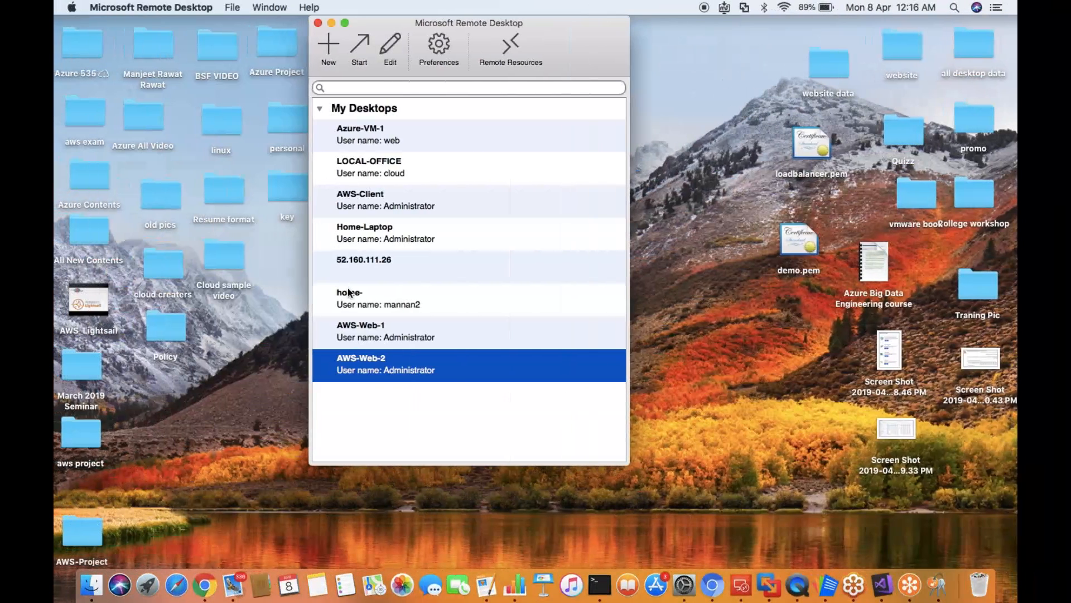
{"action": "left_click", "coordinate": [368, 326]}
{"action": "right_click", "coordinate": [367, 324]}
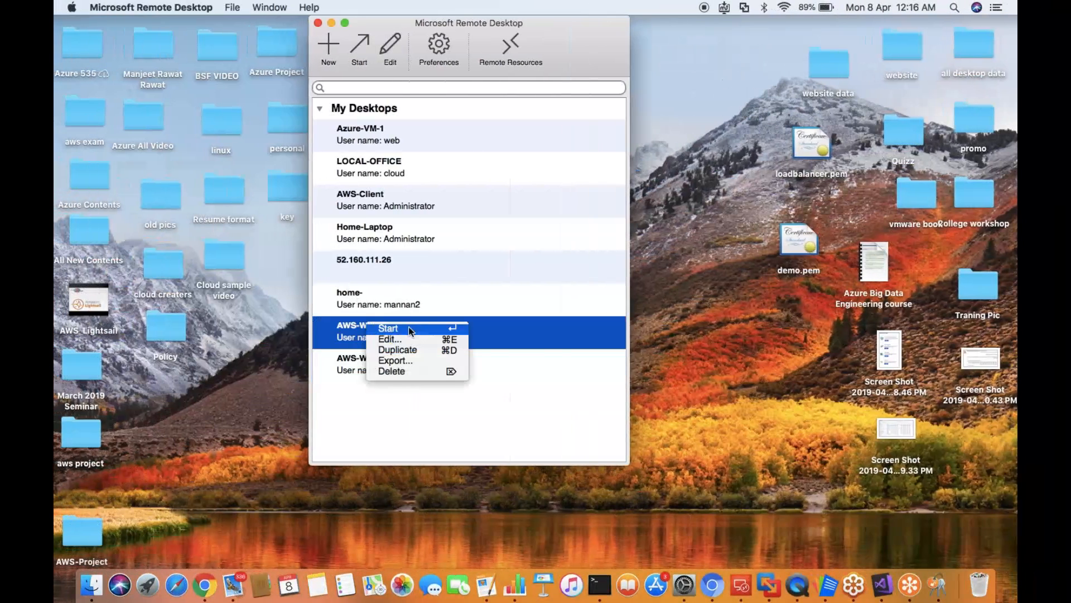
{"action": "left_click", "coordinate": [405, 330]}
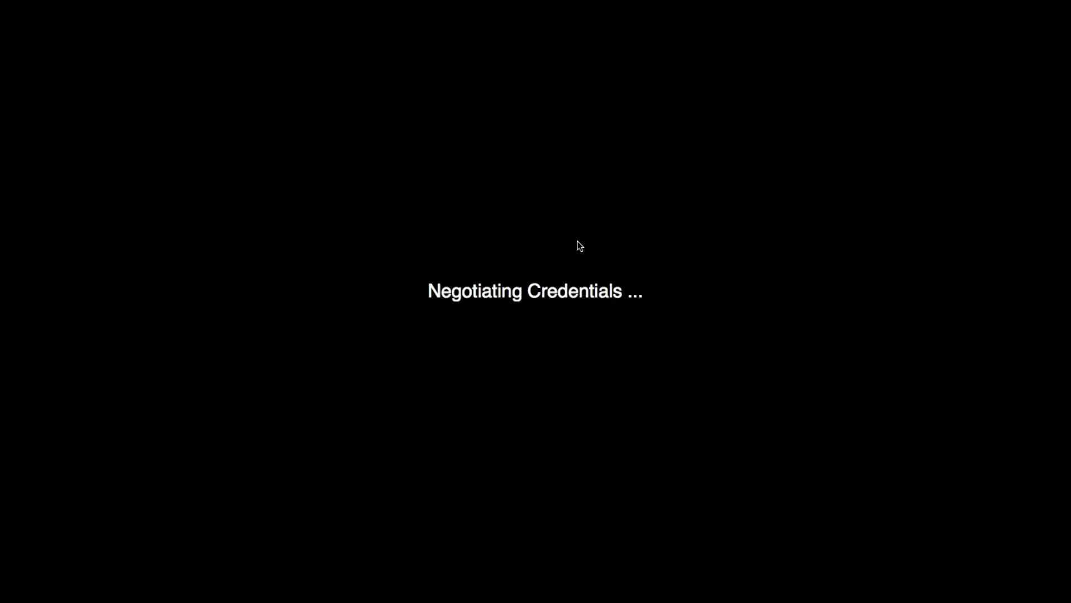
{"action": "left_click", "coordinate": [692, 232]}
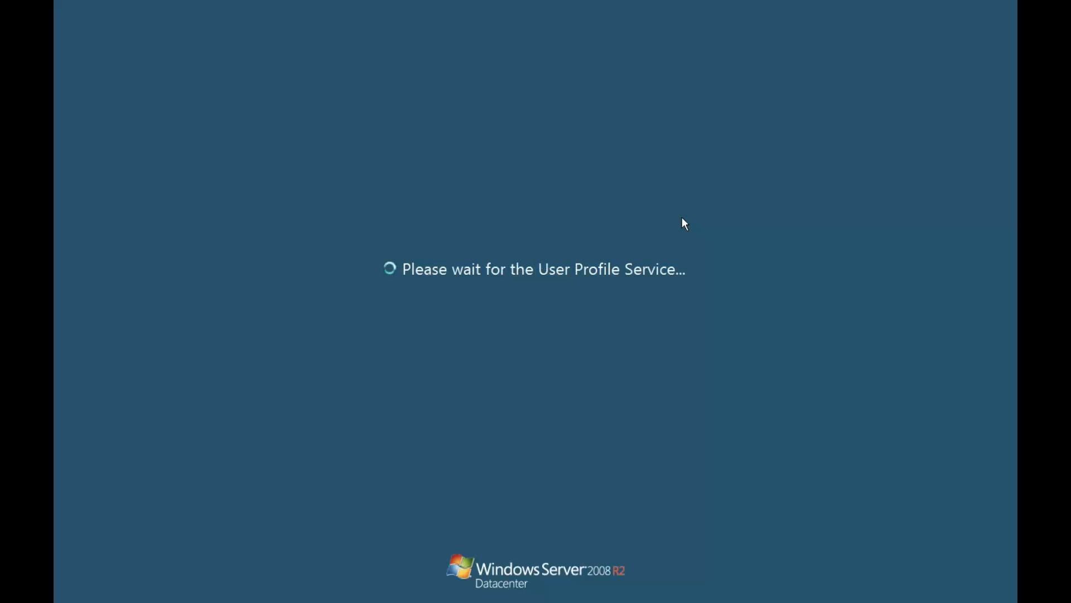
Leave the AWS-Web-1 session running, return to the Microsoft Remote Desktop connection list, and start the AWS-Web-2 connection.
{"action": "key", "text": "ctrl+Right"}
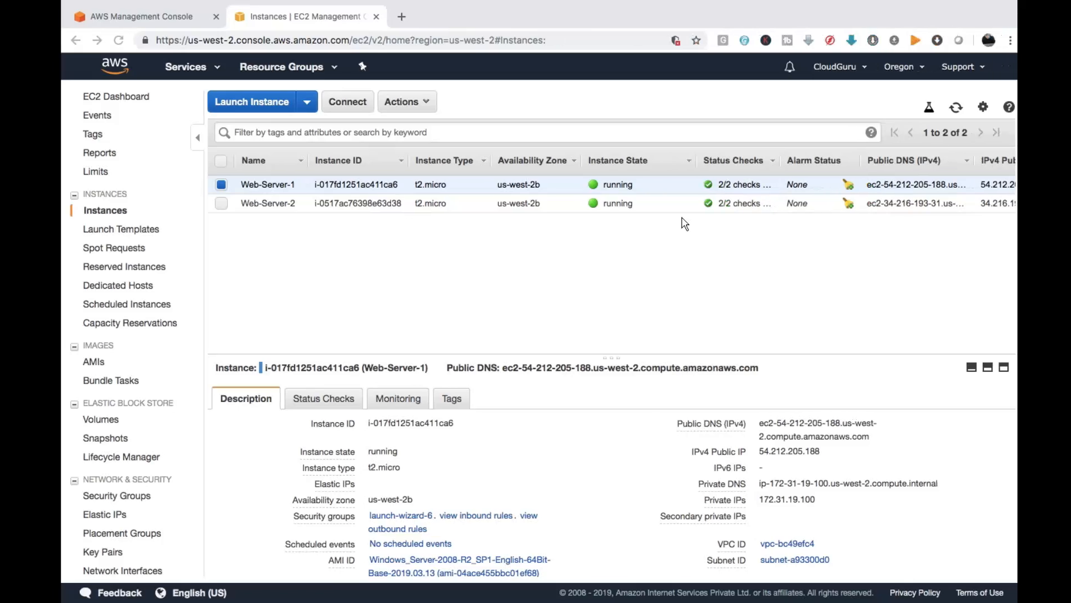
{"action": "key", "text": "ctrl+Left"}
{"action": "key", "text": "ctrl+Left"}
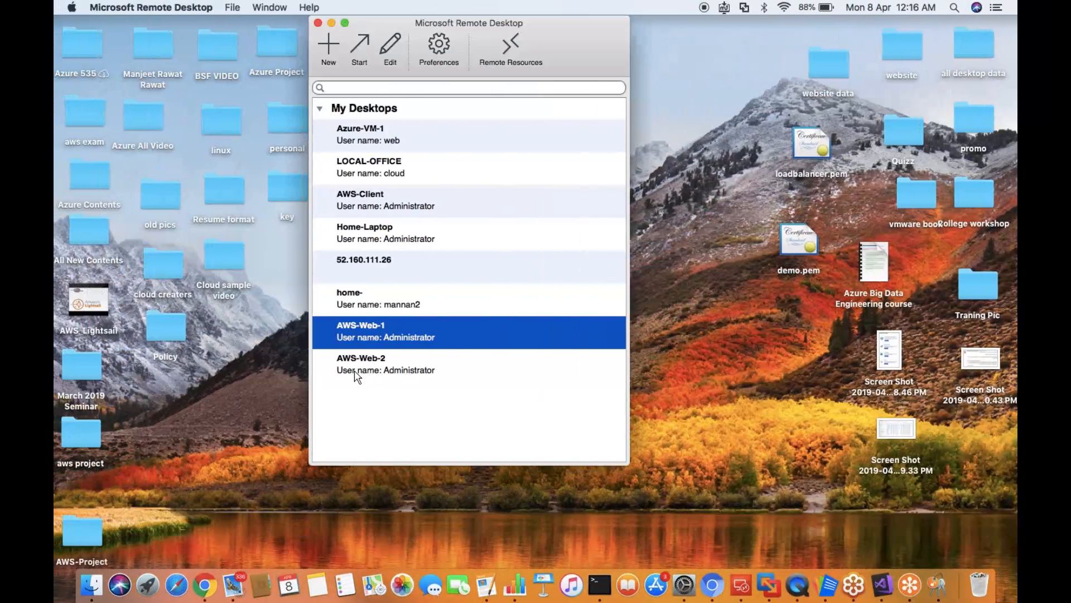
{"action": "left_click", "coordinate": [353, 370]}
{"action": "right_click", "coordinate": [354, 370]}
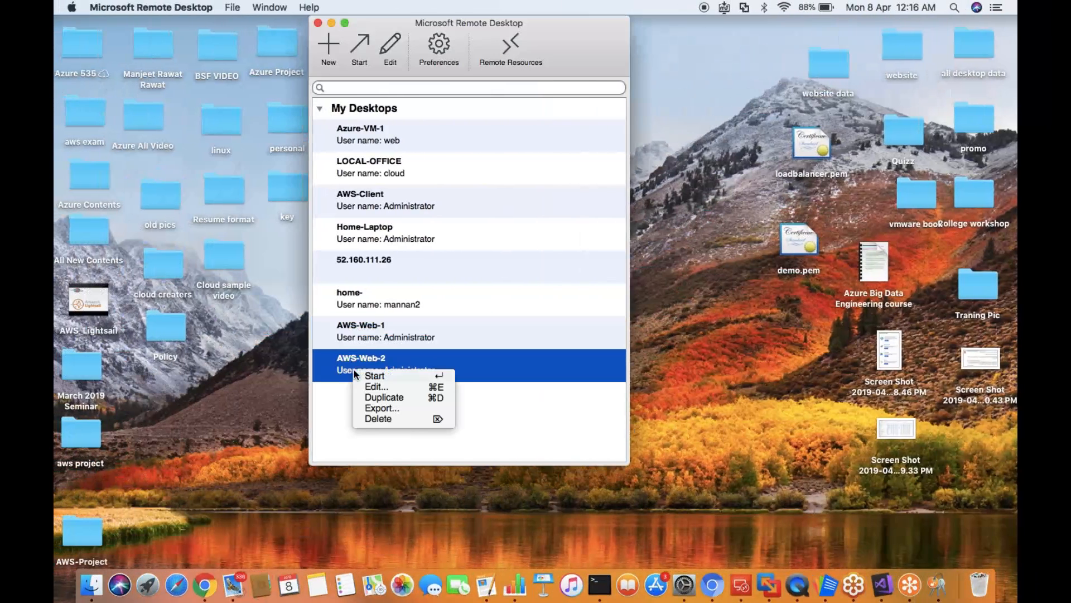
{"action": "left_click", "coordinate": [374, 373]}
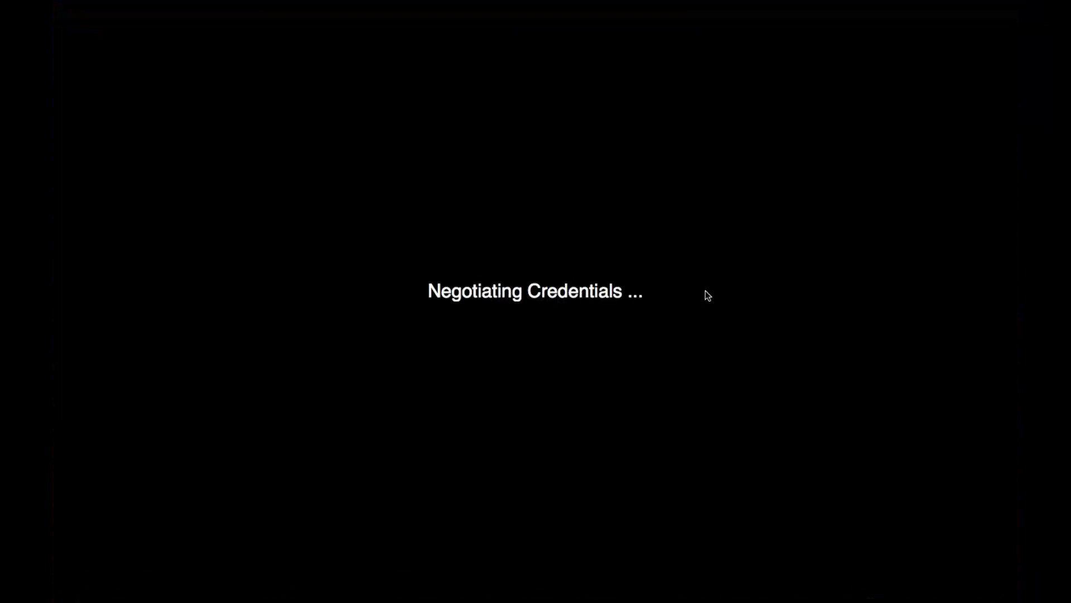
{"action": "left_click", "coordinate": [692, 234]}
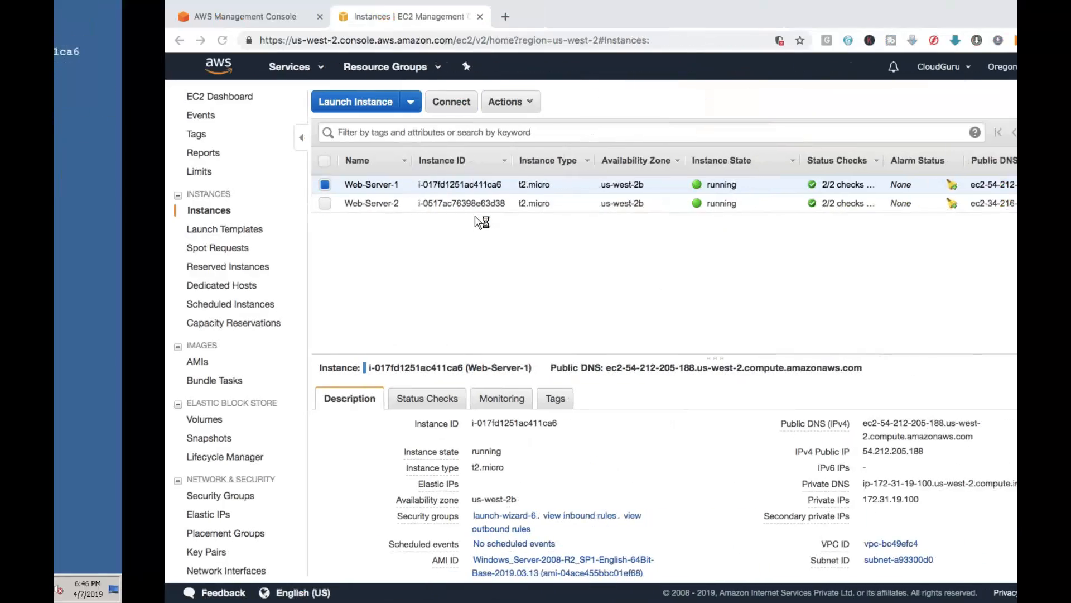
Switch to the Pages notes and review the basic load balancer requirements on servers, security group ports, RDP connection and IIS installation.
{"action": "key", "text": "ctrl+Right"}
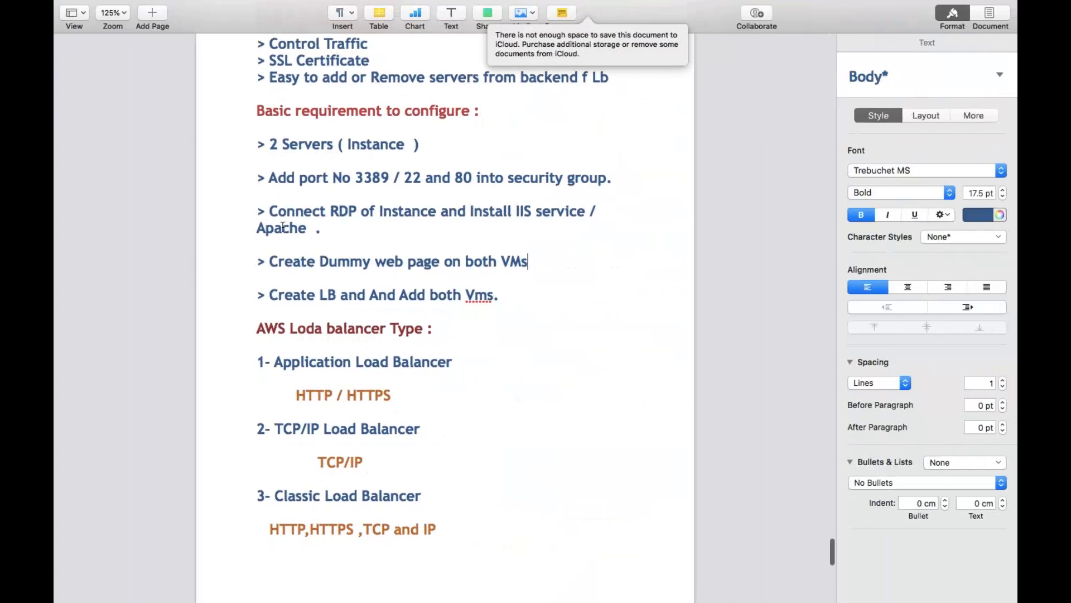
{"action": "left_click_drag", "start_coordinate": [258, 131], "coordinate": [373, 134]}
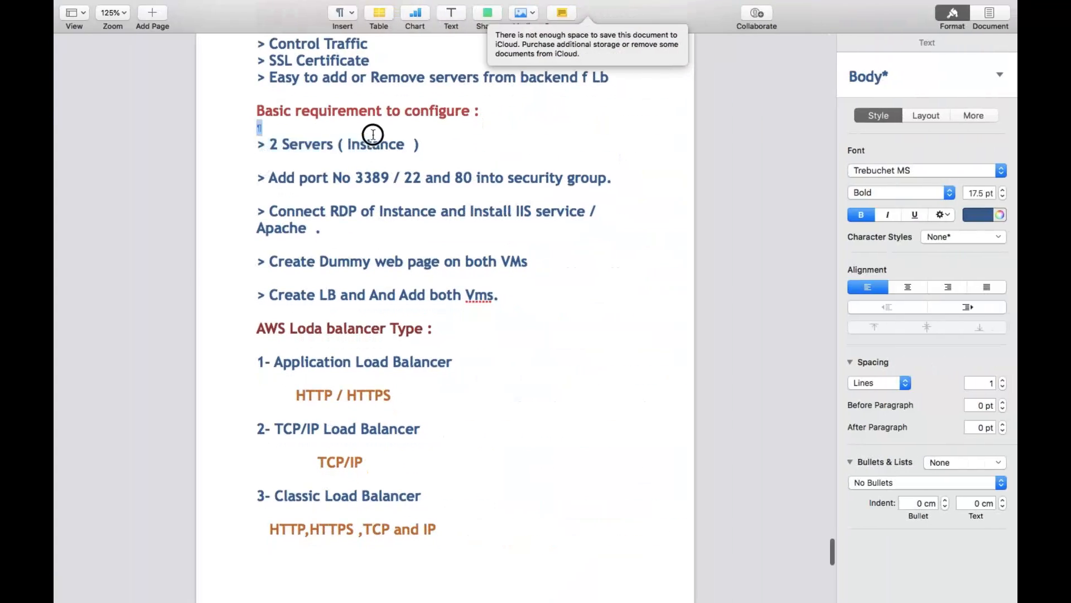
{"action": "triple_click", "coordinate": [455, 139]}
{"action": "left_click_drag", "start_coordinate": [257, 177], "coordinate": [380, 177]}
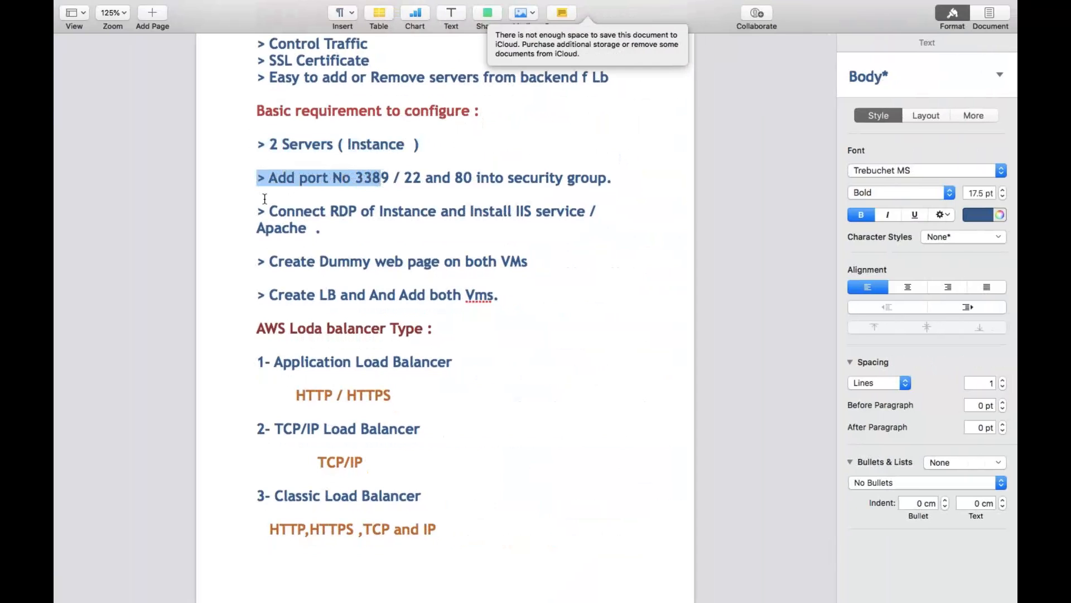
{"action": "left_click_drag", "start_coordinate": [266, 211], "coordinate": [357, 212]}
{"action": "left_click", "coordinate": [564, 260]}
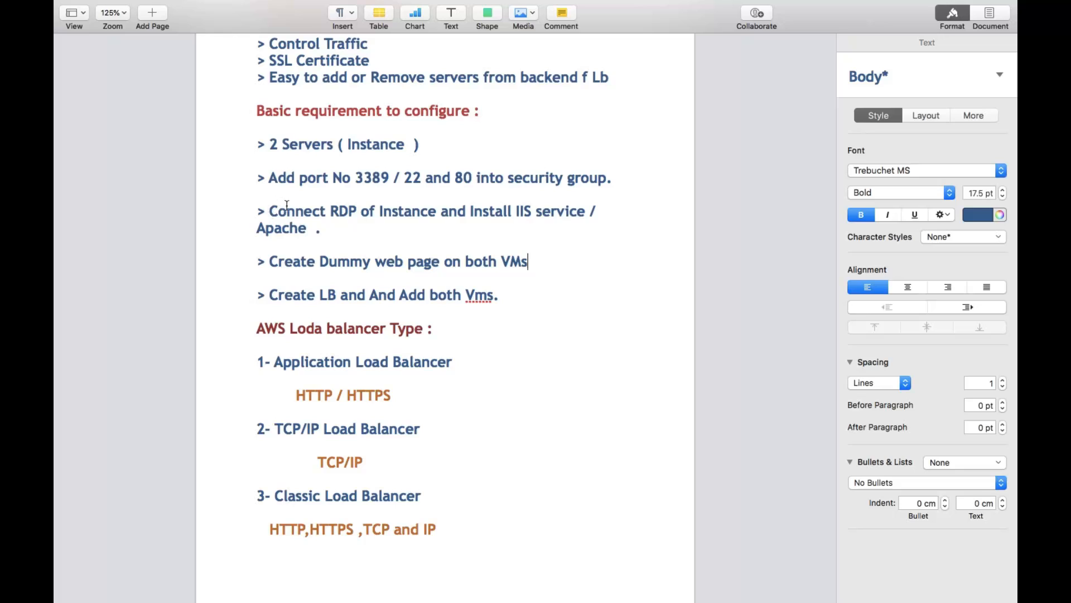
{"action": "left_click_drag", "start_coordinate": [286, 211], "coordinate": [361, 206]}
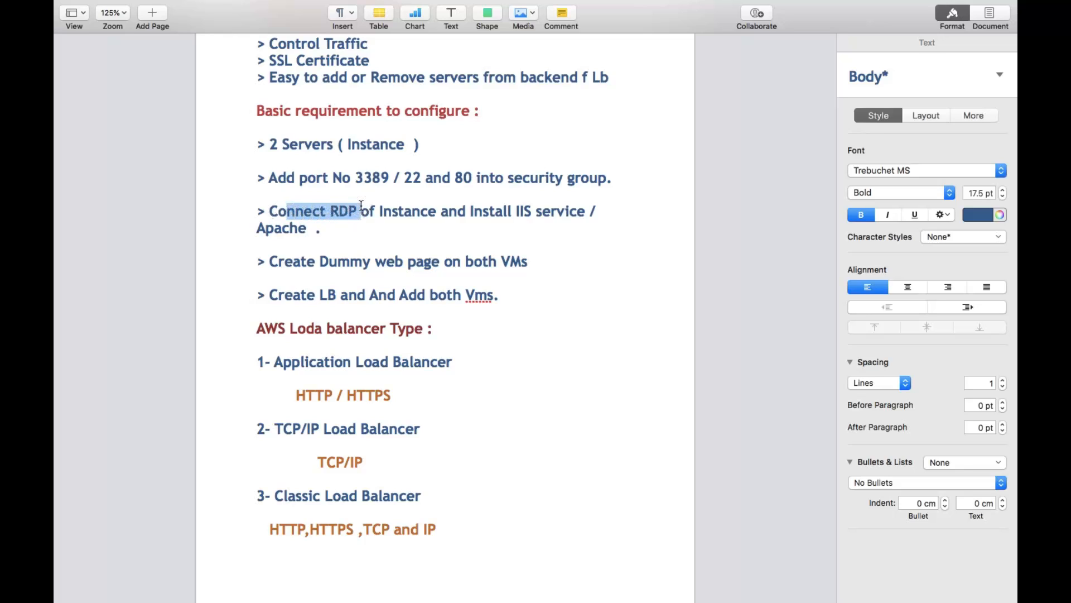
{"action": "left_click_drag", "start_coordinate": [511, 212], "coordinate": [544, 212]}
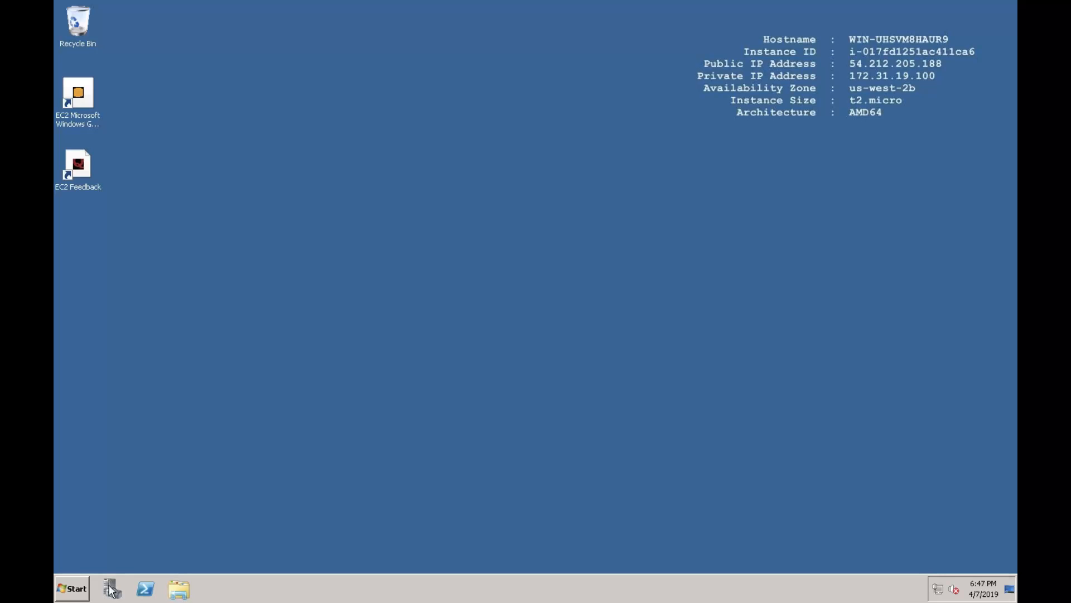
On Web-Server-1's remote desktop, open Server Manager's Roles, start the Add Roles Wizard, and select the Web Server (IIS) role.
{"action": "left_click", "coordinate": [111, 589]}
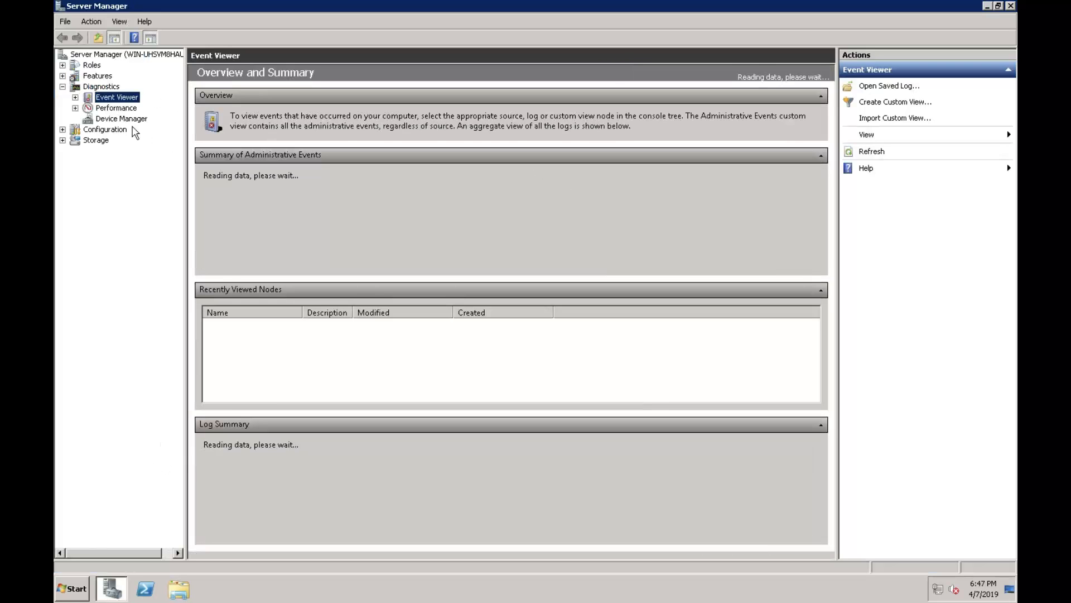
{"action": "left_click", "coordinate": [92, 66]}
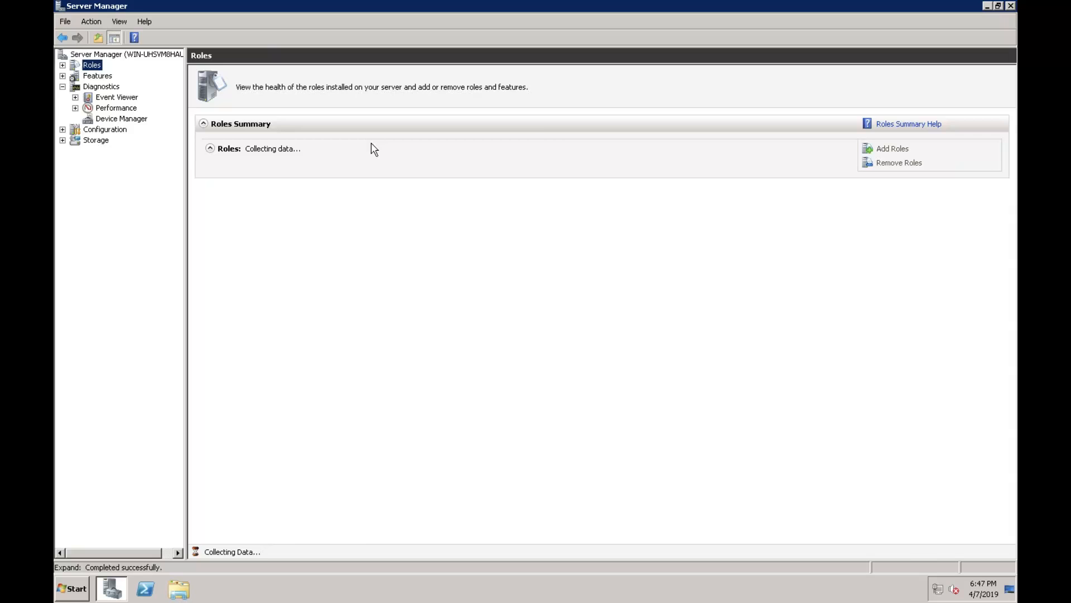
{"action": "left_click", "coordinate": [894, 150]}
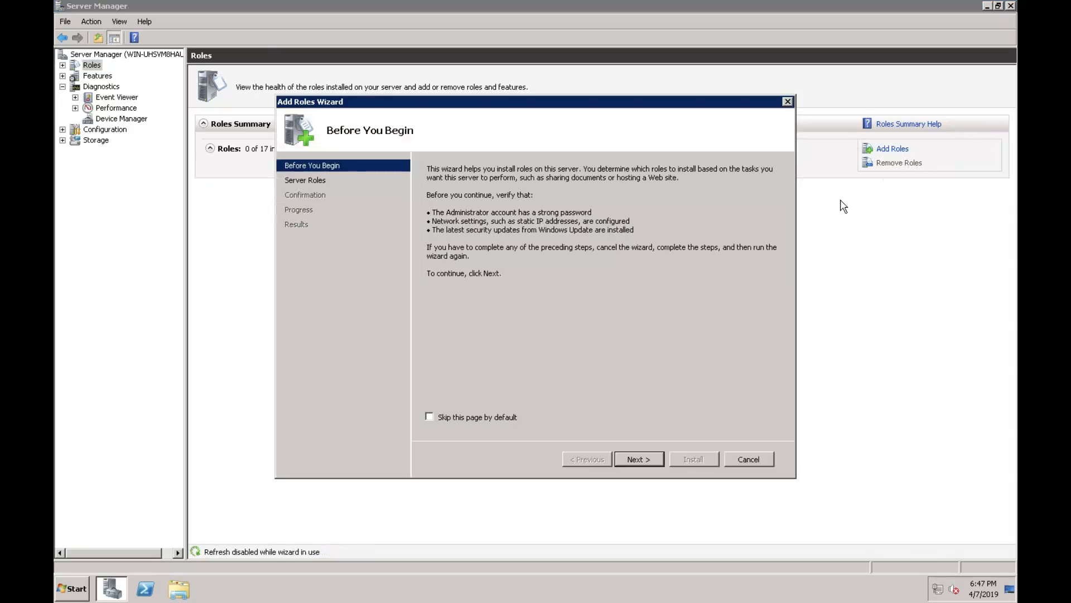
{"action": "left_click", "coordinate": [646, 460]}
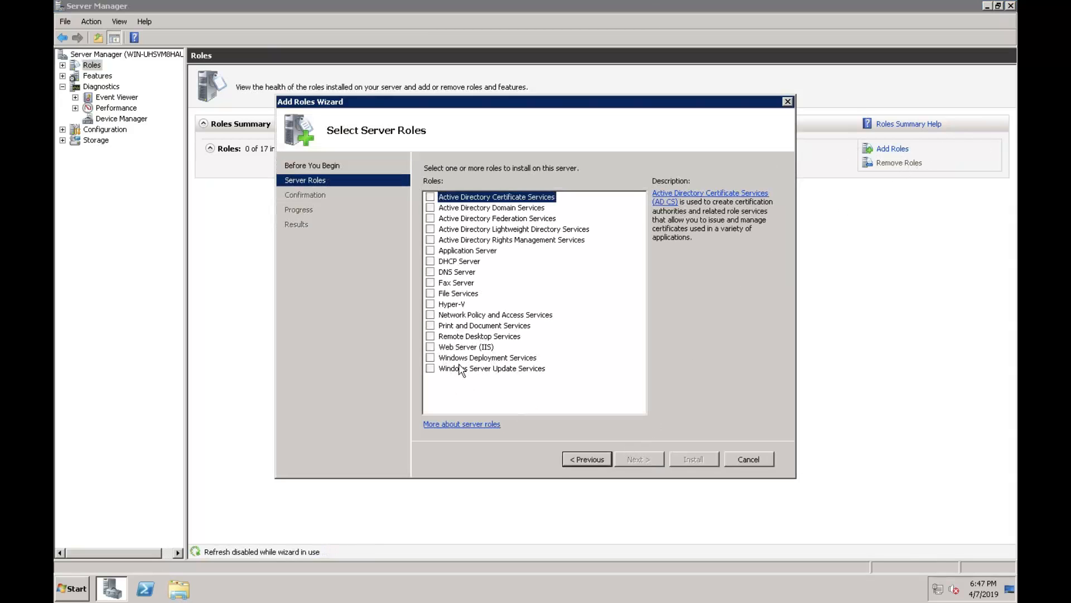
{"action": "left_click", "coordinate": [429, 347]}
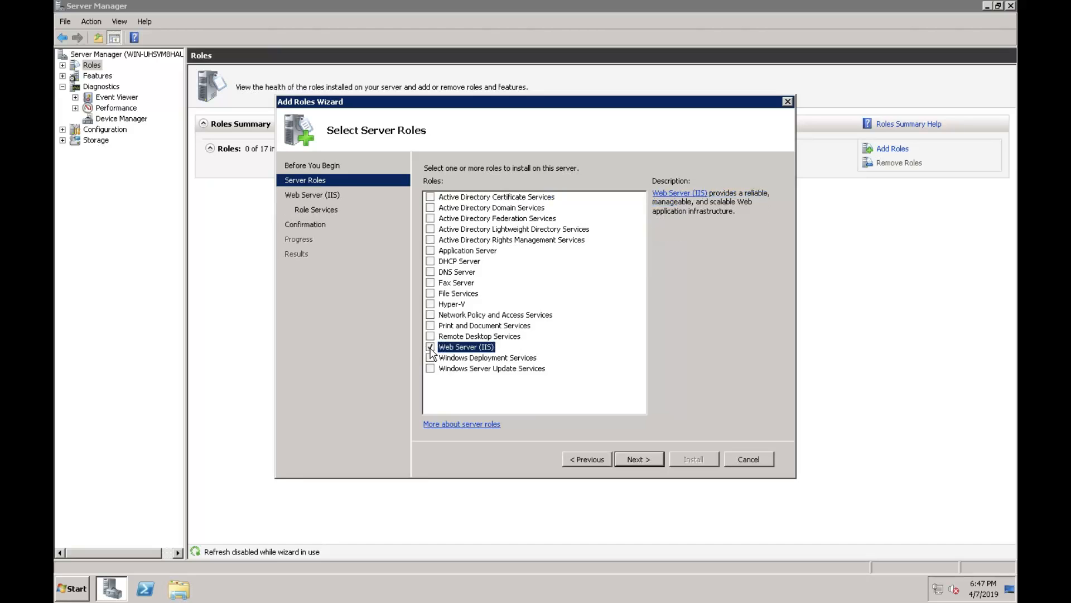
{"action": "left_click", "coordinate": [429, 347]}
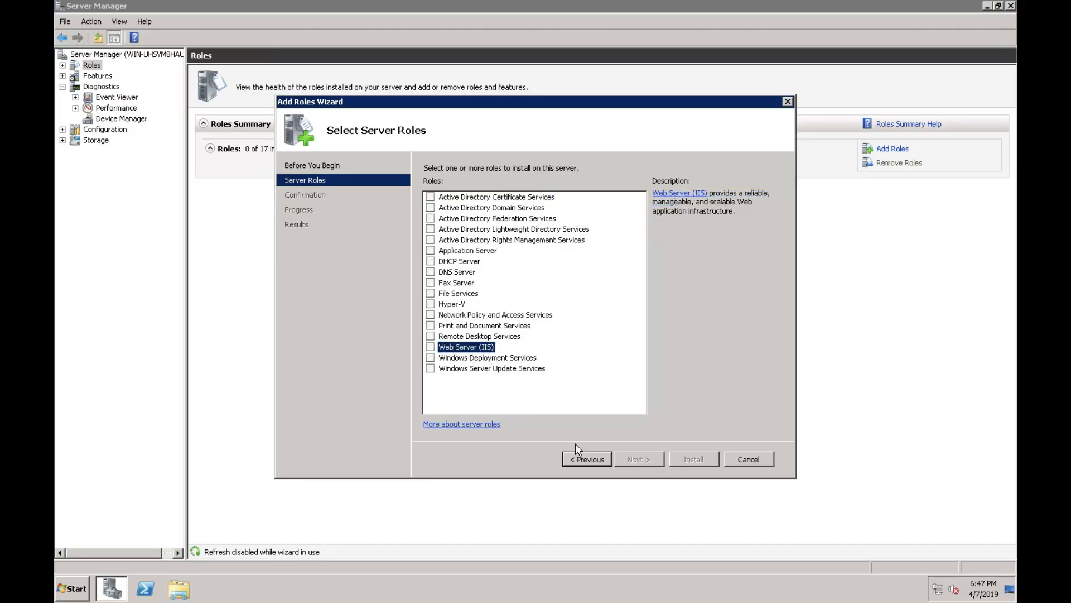
{"action": "left_click", "coordinate": [430, 348]}
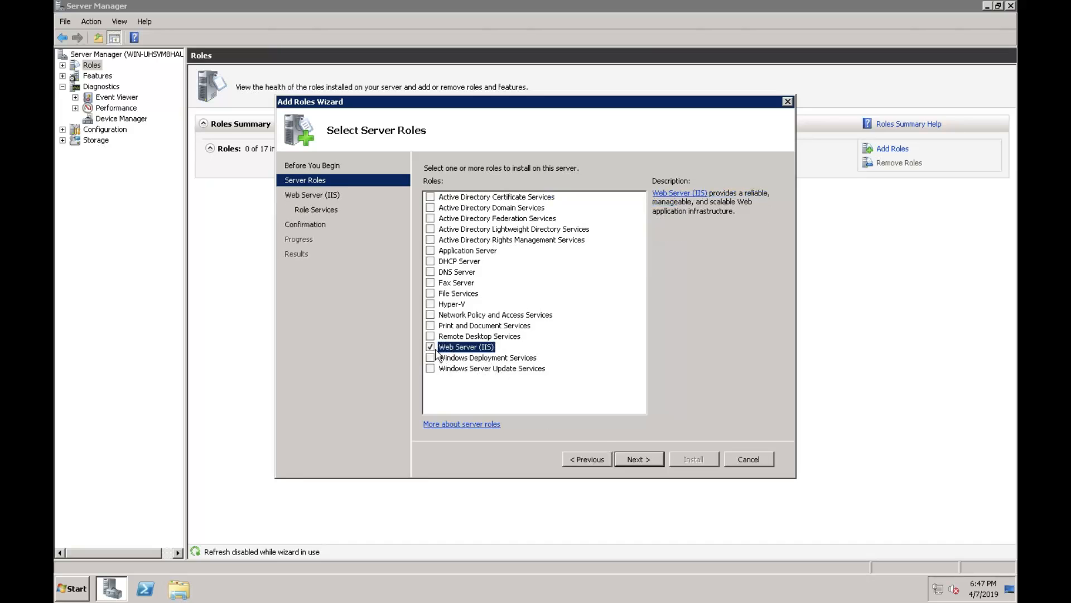
Keep the default IIS role services on Web-Server-1 and start the role installation.
{"action": "left_click", "coordinate": [638, 459]}
{"action": "left_click", "coordinate": [638, 459]}
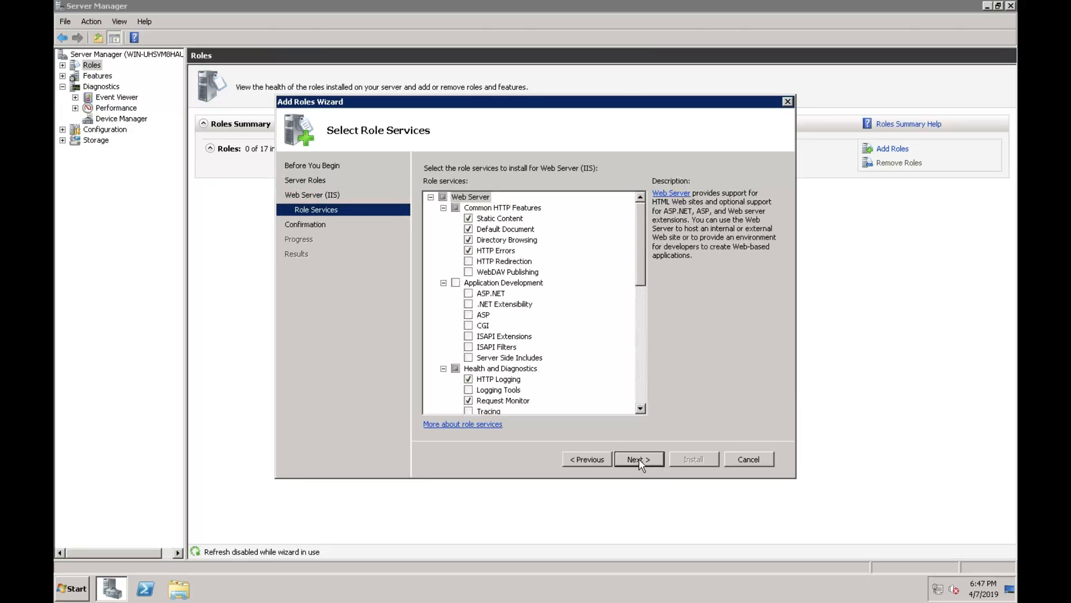
{"action": "left_click", "coordinate": [638, 459]}
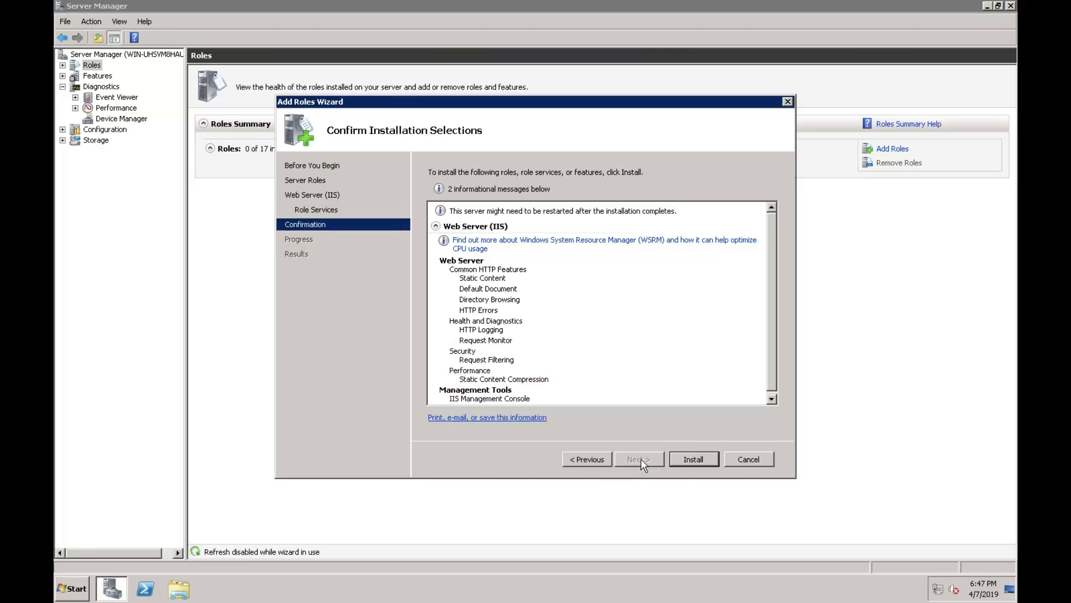
{"action": "left_click", "coordinate": [688, 463]}
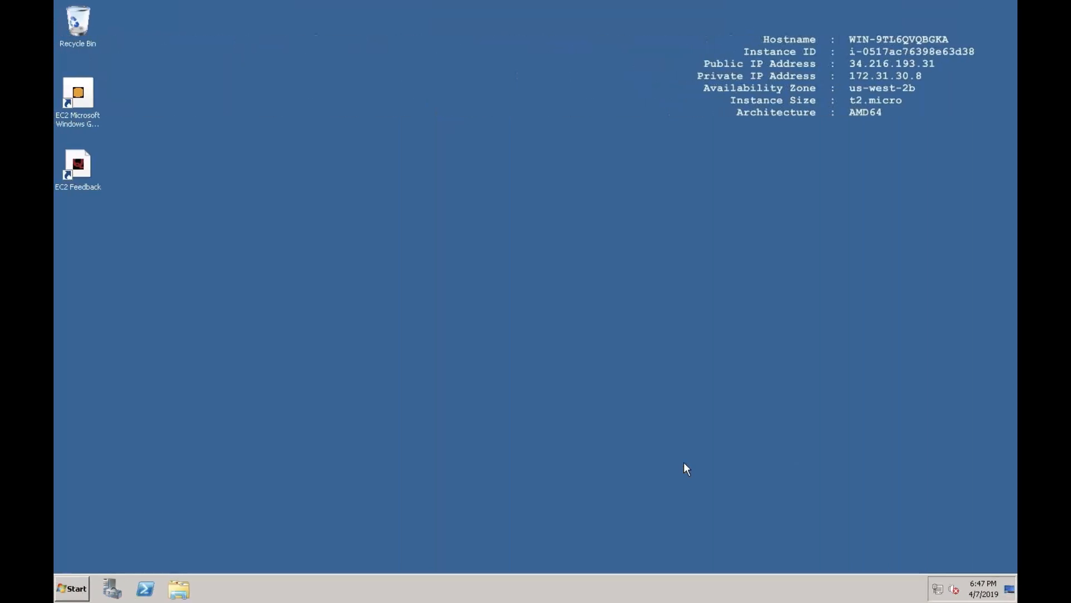
Switch to Web-Server-2's remote desktop, open Server Manager's Roles, and select Web Server (IIS) in the Add Roles Wizard.
{"action": "left_click", "coordinate": [111, 587]}
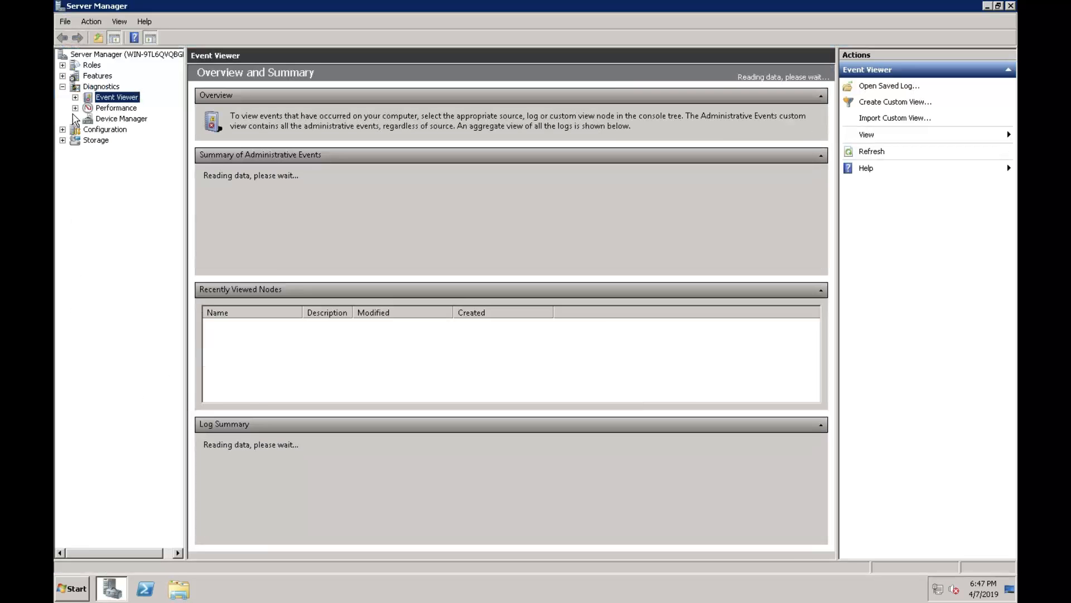
{"action": "left_click", "coordinate": [91, 66]}
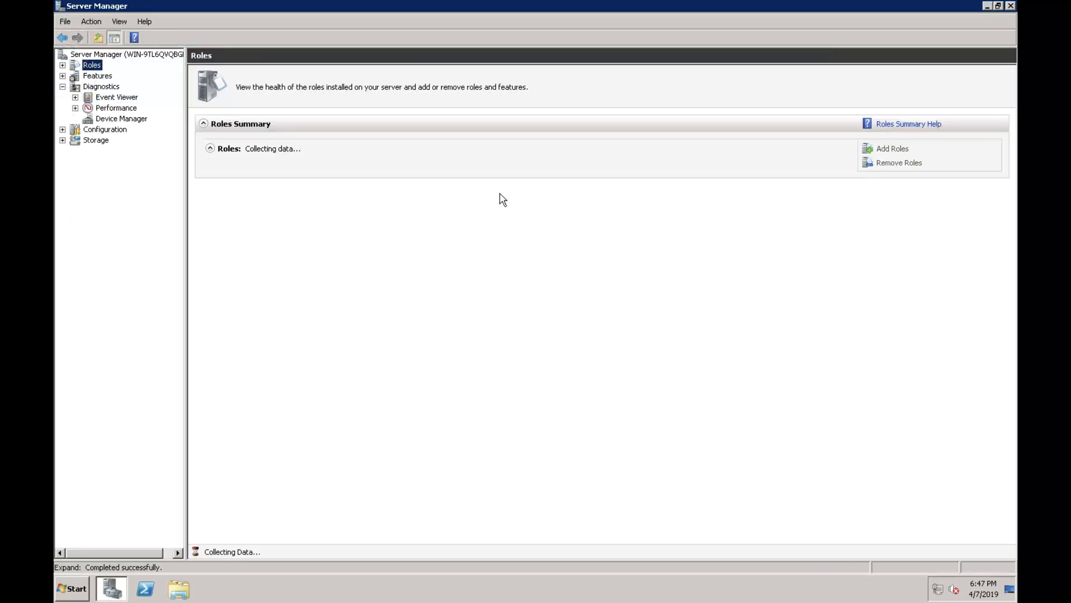
{"action": "left_click", "coordinate": [893, 149]}
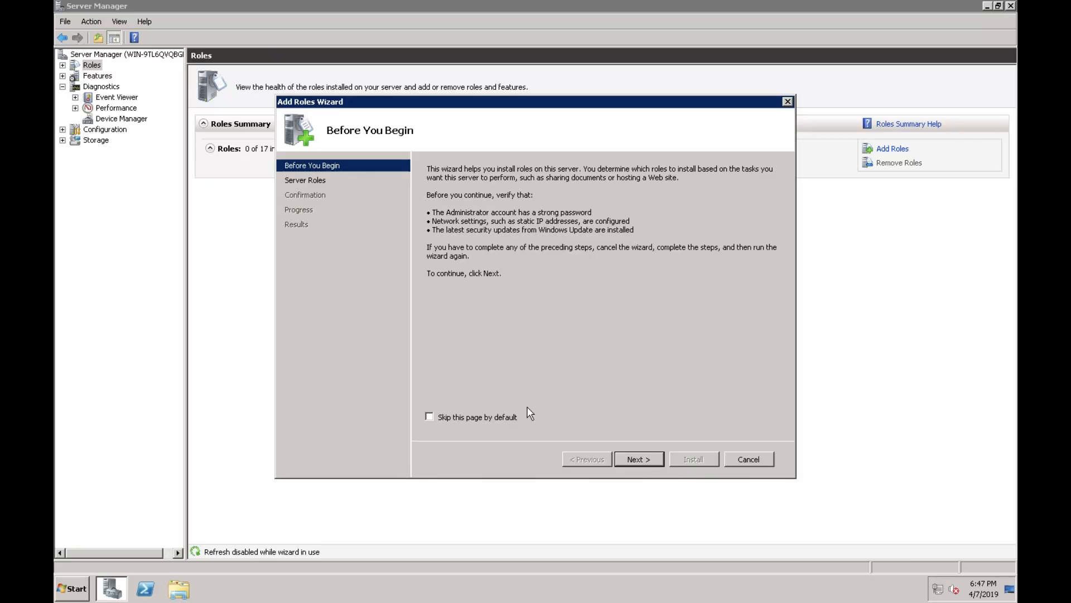
{"action": "left_click", "coordinate": [638, 459]}
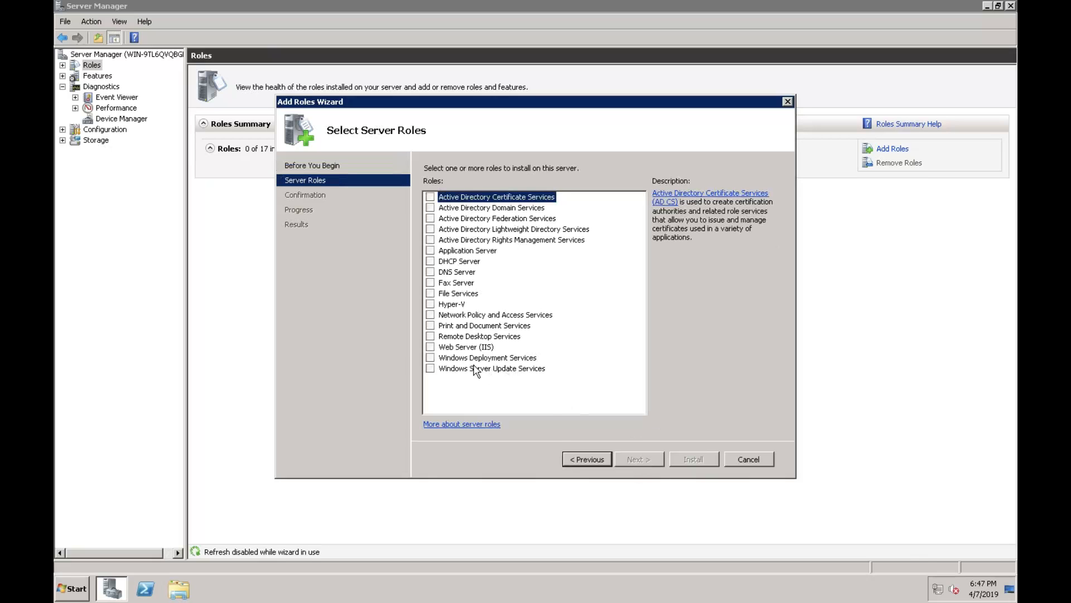
{"action": "left_click", "coordinate": [452, 346]}
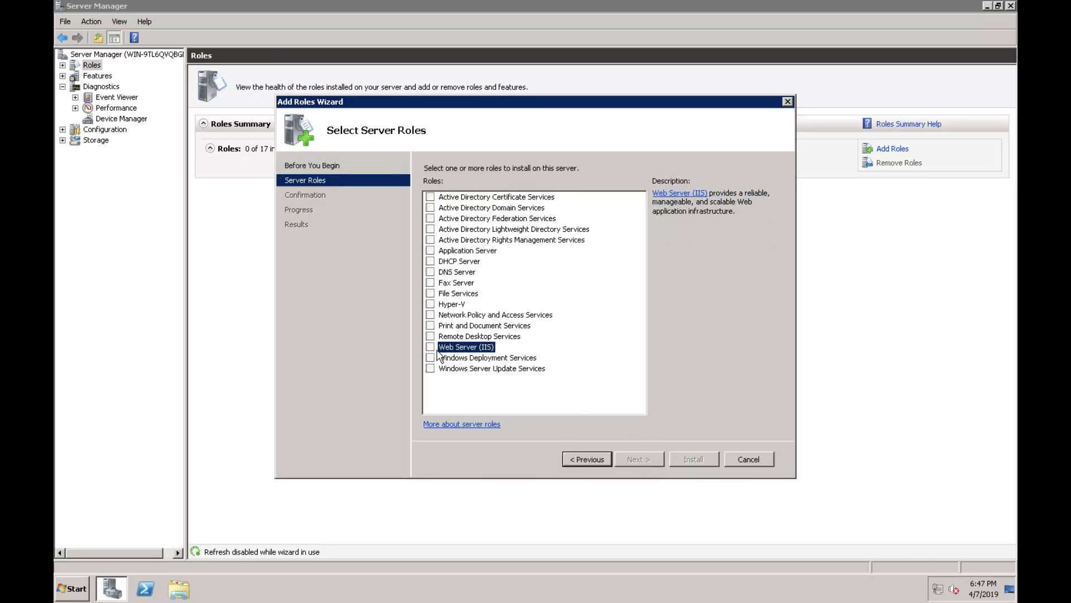
{"action": "left_click", "coordinate": [430, 347]}
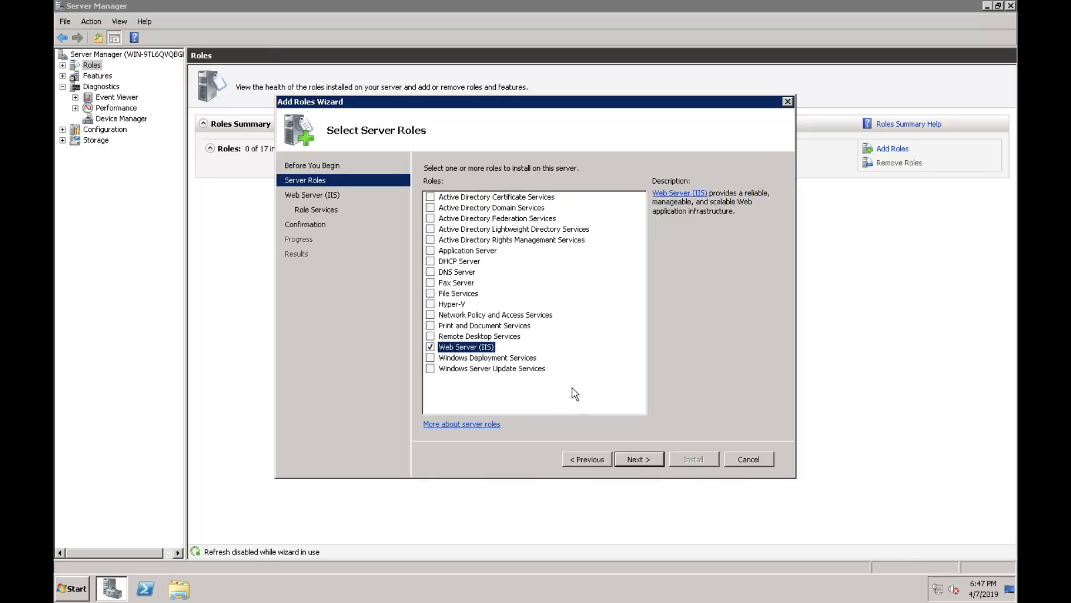
Install IIS on Web-Server-2 with the default role services, then return to Web-Server-1 and close its Add Roles Wizard.
{"action": "left_click", "coordinate": [645, 463]}
{"action": "left_click", "coordinate": [639, 459]}
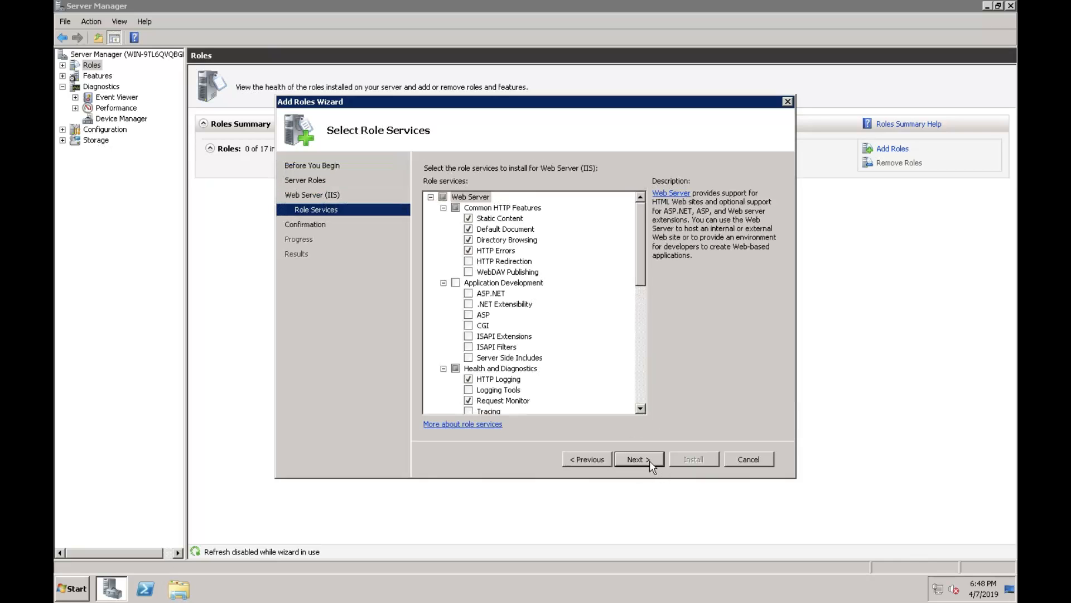
{"action": "left_click", "coordinate": [639, 459]}
{"action": "left_click", "coordinate": [692, 458]}
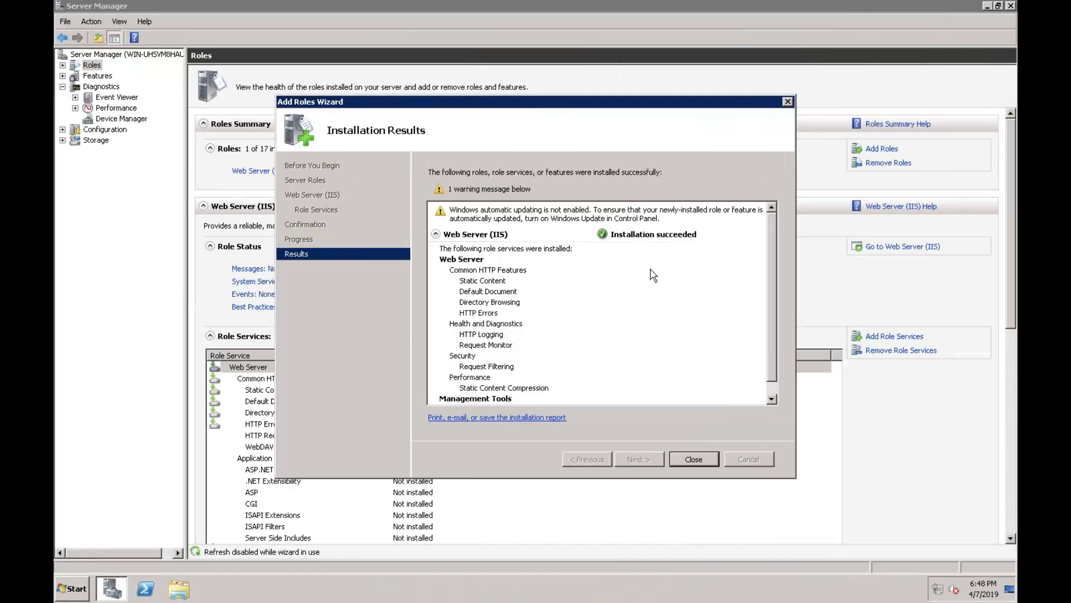
{"action": "left_click", "coordinate": [699, 459]}
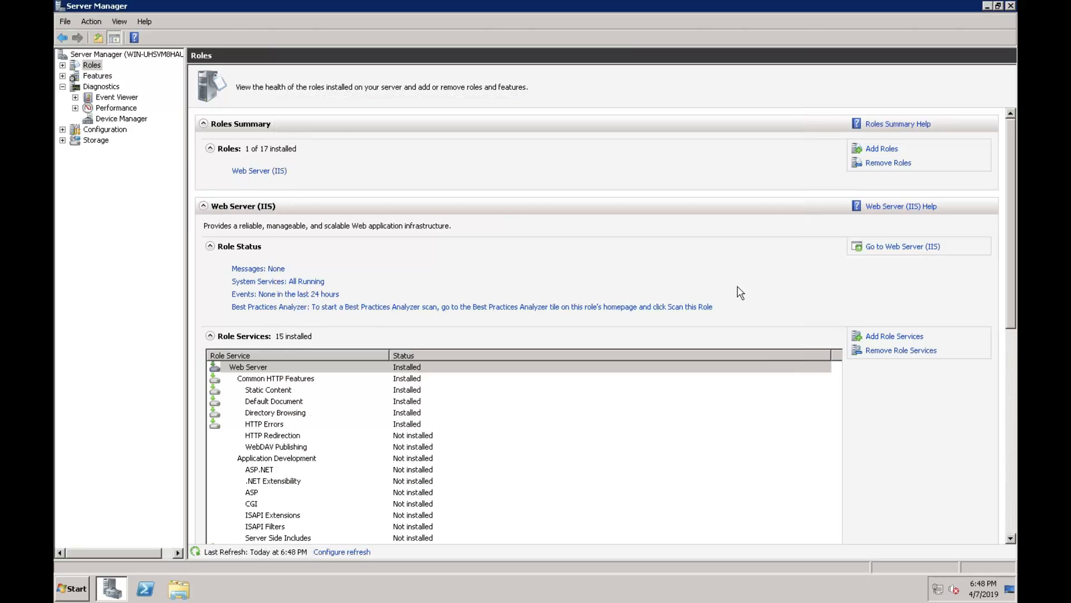
Close Server Manager on Web-Server-1 and open the C:\inetpub\wwwroot folder in Windows Explorer.
{"action": "left_click", "coordinate": [1012, 6]}
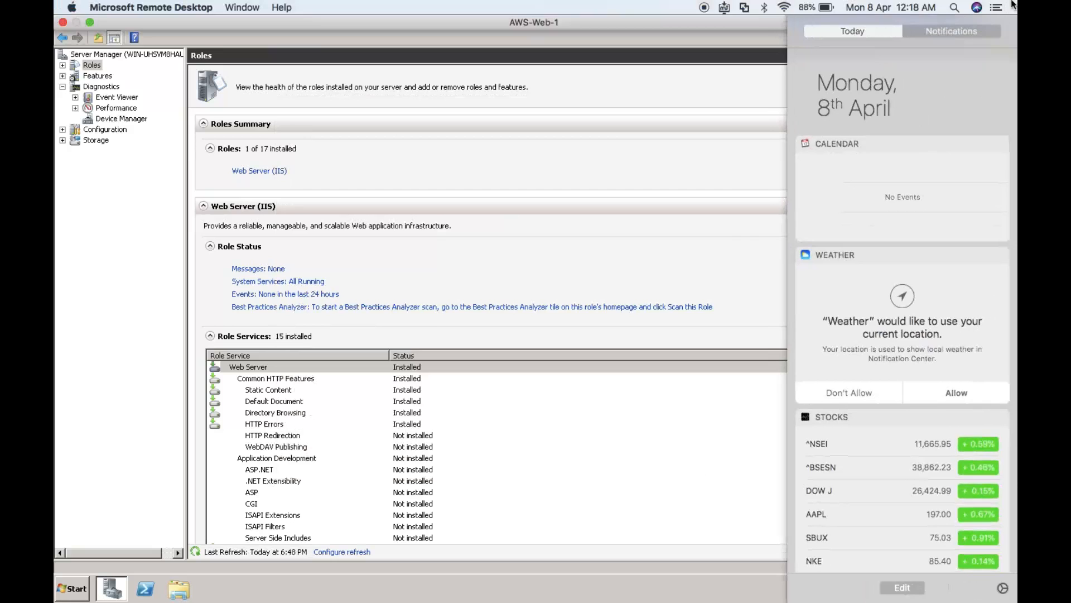
{"action": "left_click", "coordinate": [706, 82]}
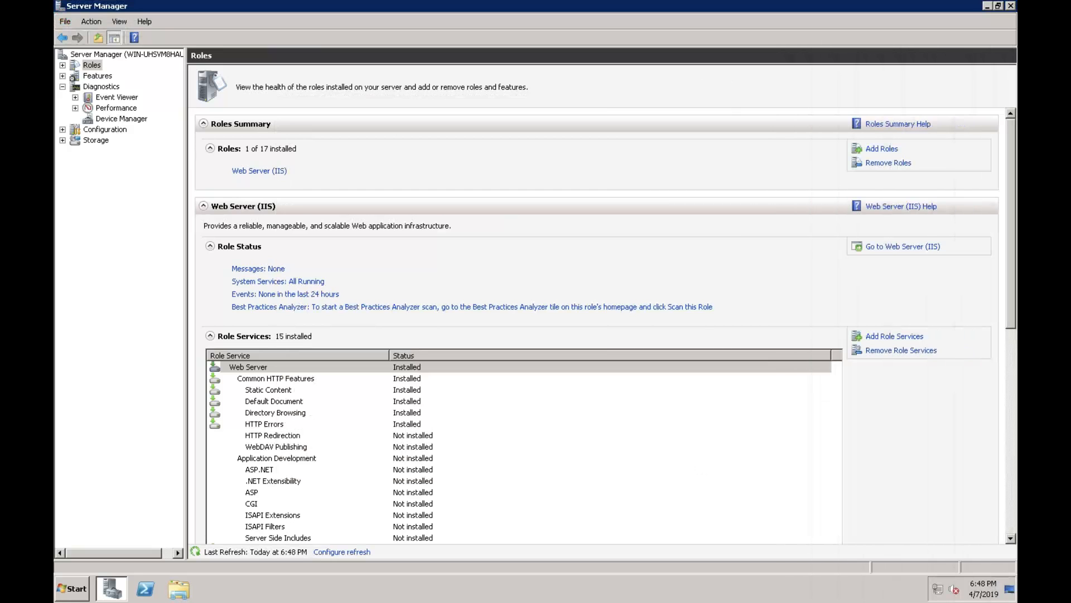
{"action": "left_click", "coordinate": [1010, 6]}
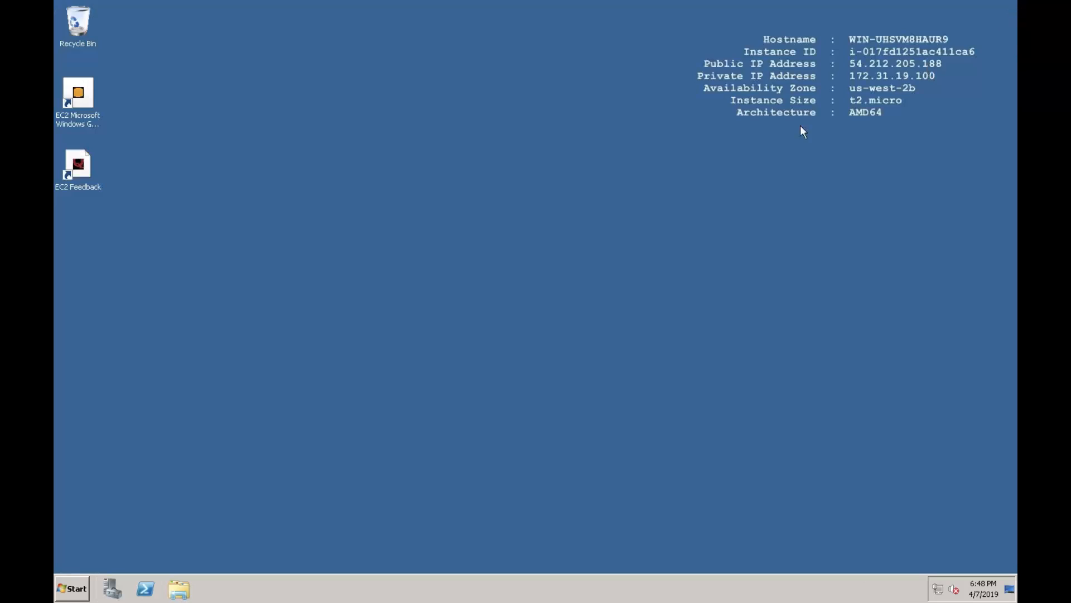
{"action": "left_click", "coordinate": [179, 588]}
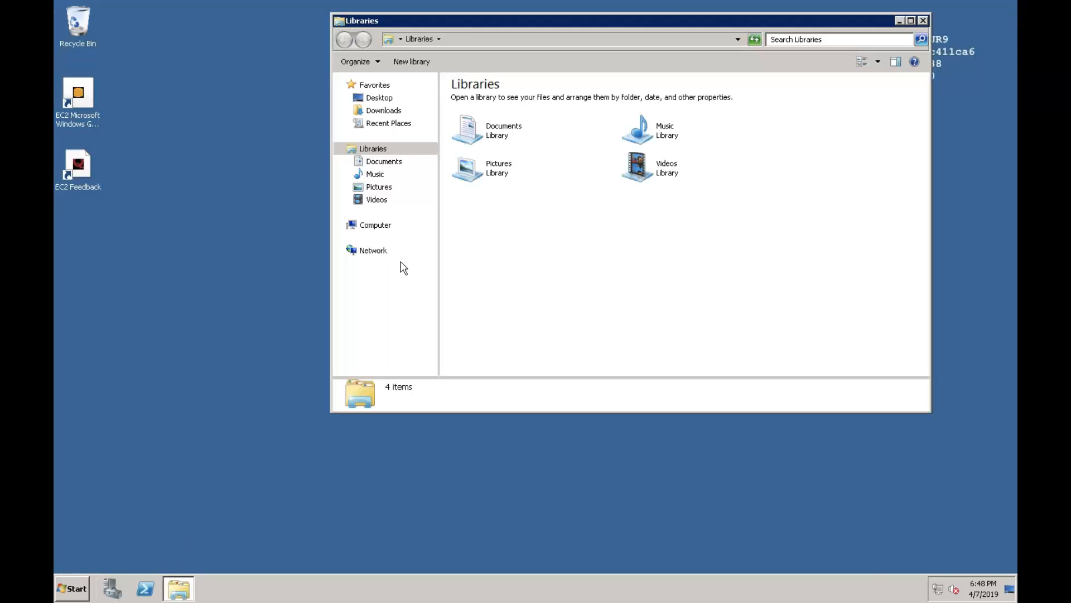
{"action": "left_click", "coordinate": [375, 228]}
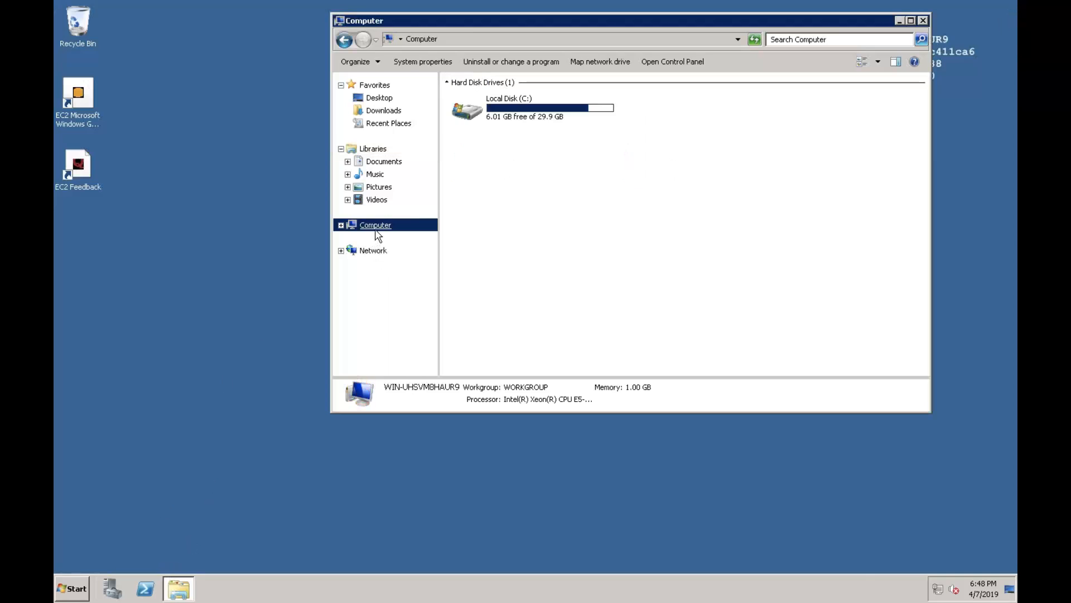
{"action": "double_click", "coordinate": [509, 117]}
{"action": "double_click", "coordinate": [475, 102]}
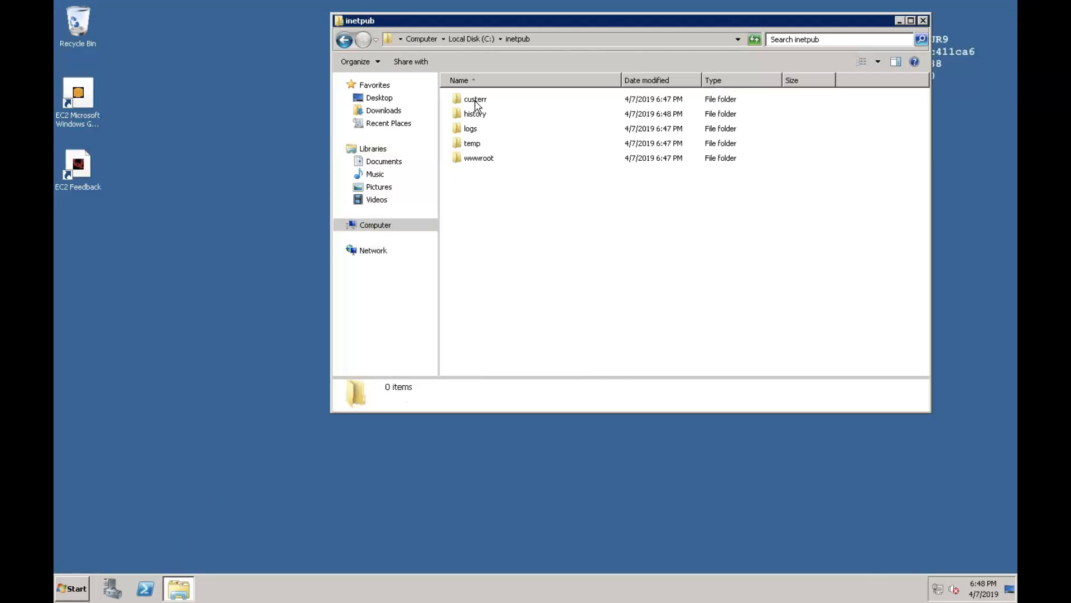
{"action": "left_click", "coordinate": [480, 161]}
{"action": "double_click", "coordinate": [481, 161]}
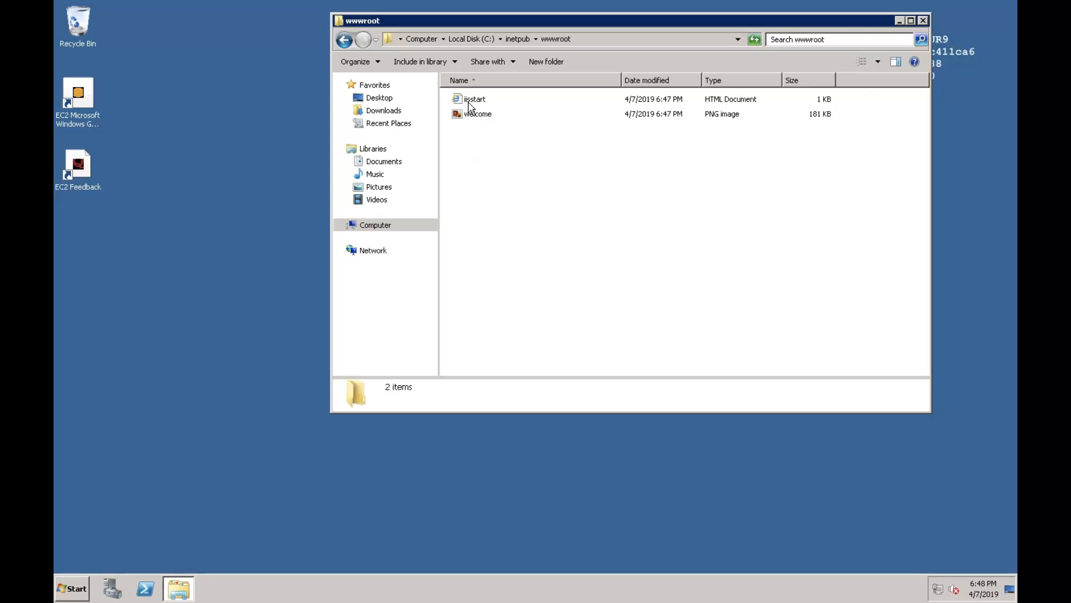
Edit iisstart in Notepad, adding the line "THIS IS WEB SERVER -1" directly below the container div tag, and save the file.
{"action": "right_click", "coordinate": [474, 103]}
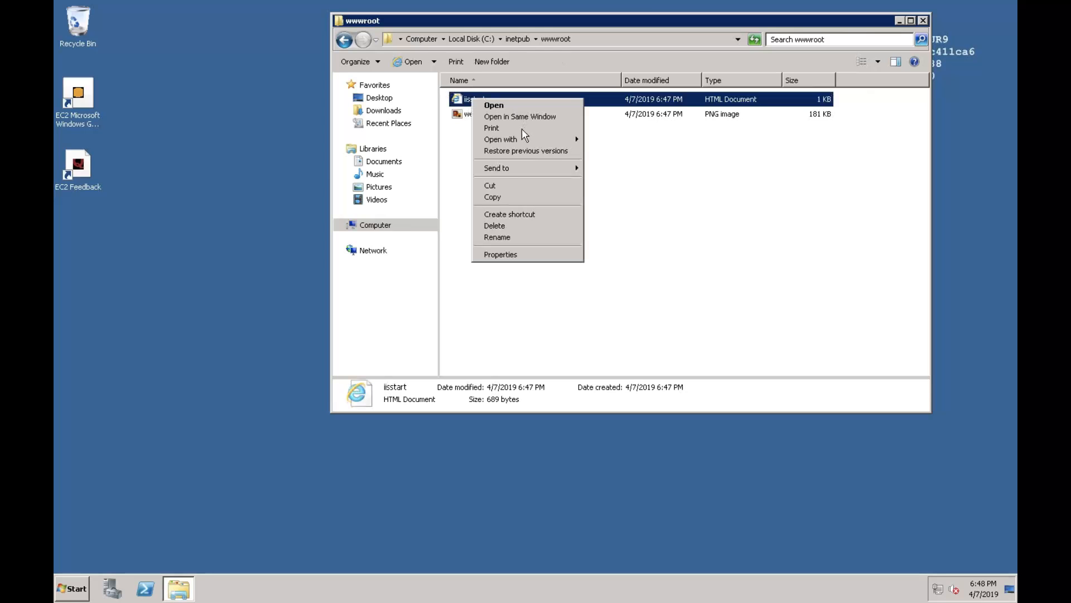
{"action": "mouse_move", "coordinate": [521, 138]}
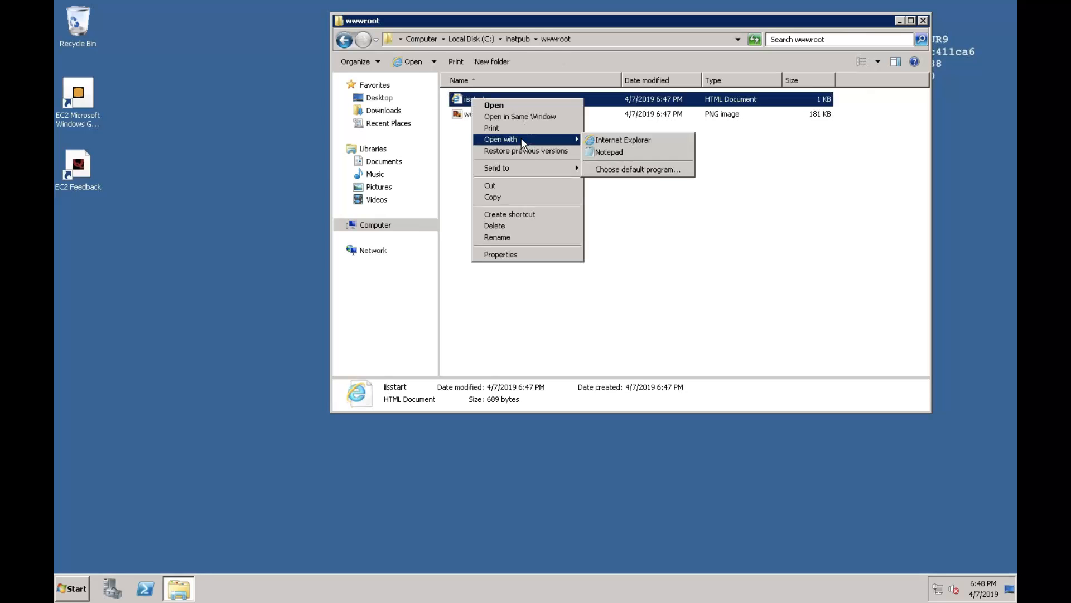
{"action": "left_click", "coordinate": [604, 154]}
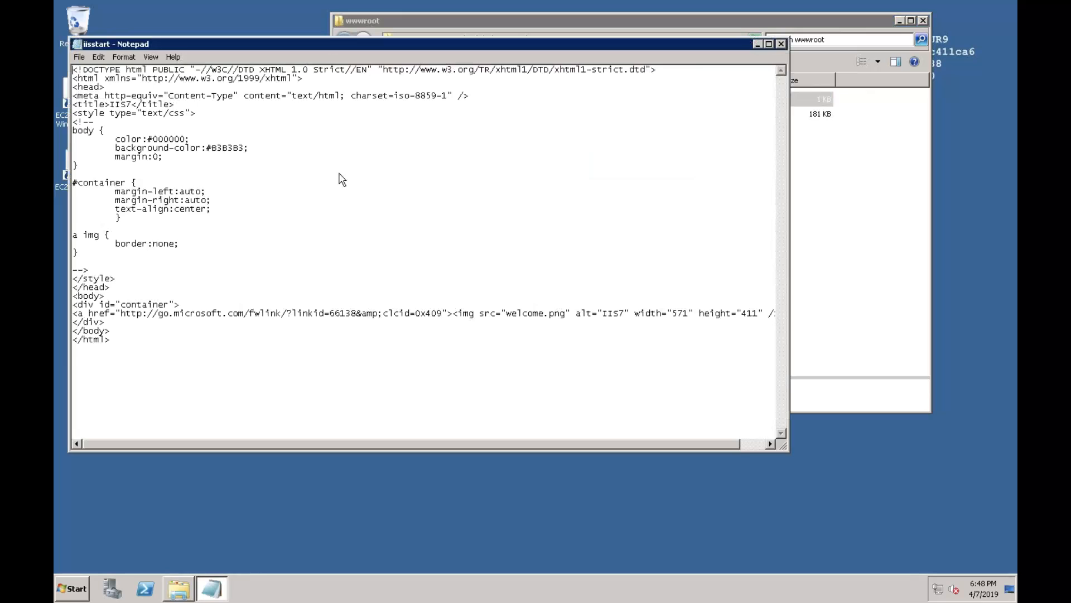
{"action": "left_click", "coordinate": [186, 306]}
{"action": "key", "text": "Return"}
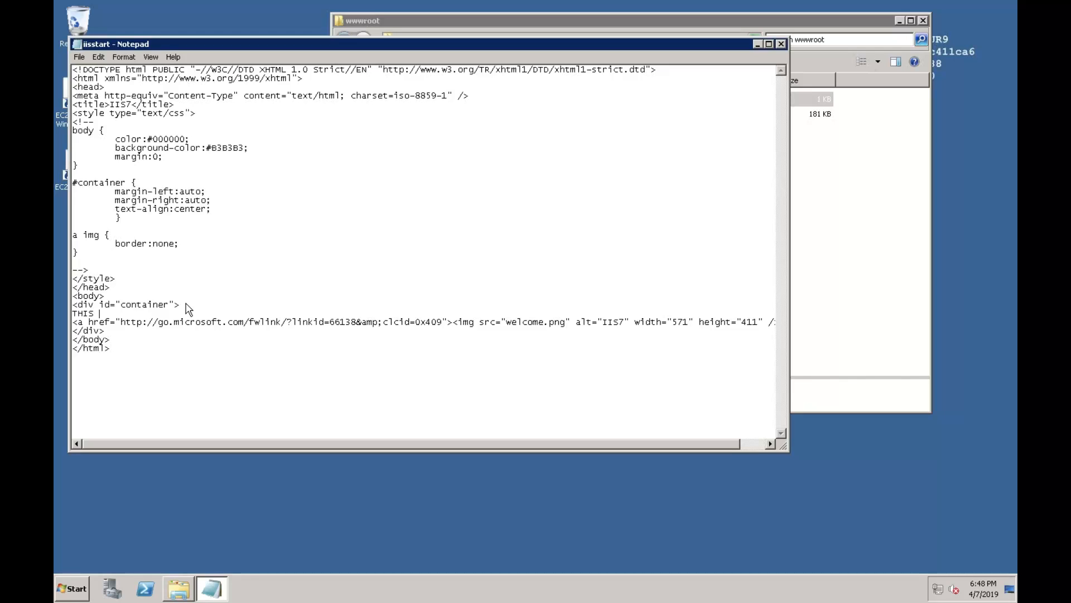
{"action": "type", "text": "THIS IS WEB SERVER -1"}
{"action": "left_click", "coordinate": [782, 45]}
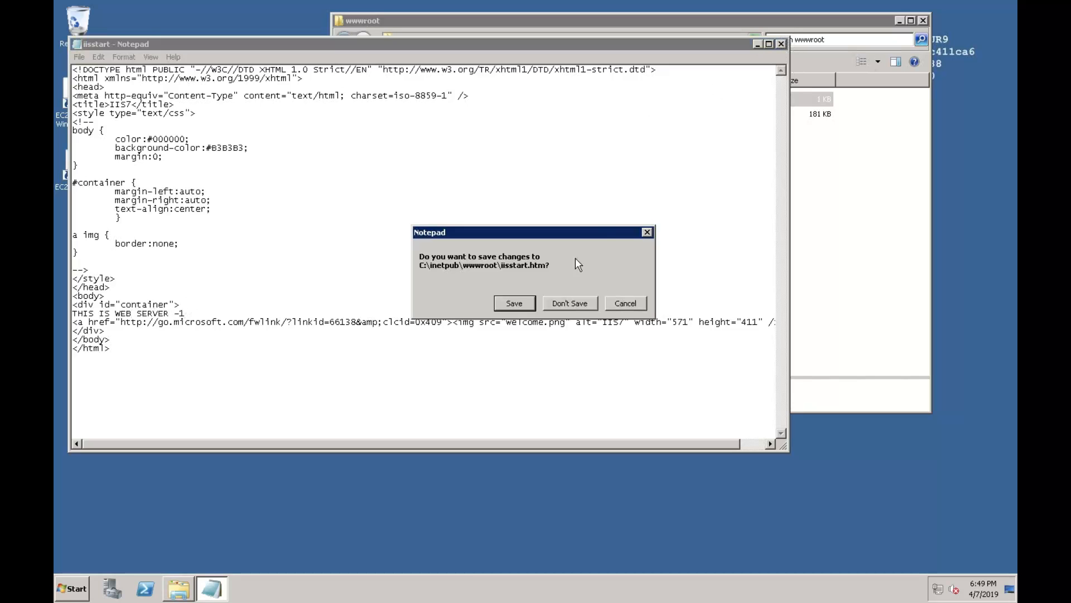
{"action": "left_click", "coordinate": [515, 303]}
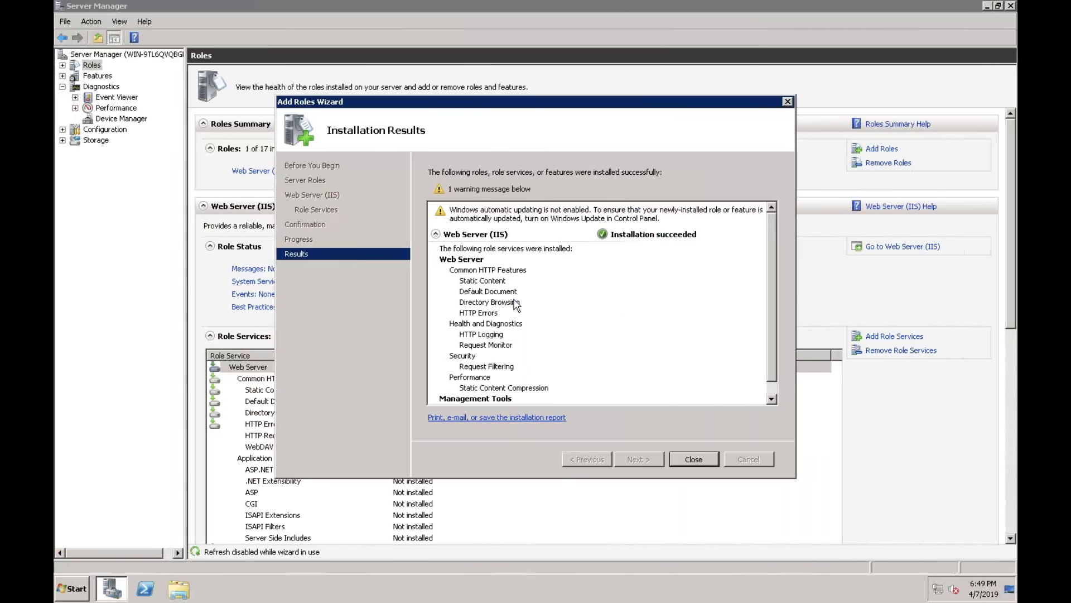
On Web-Server-2's remote desktop, close the Add Roles Wizard and Server Manager, and open the C:\inetpub\wwwroot folder.
{"action": "left_click", "coordinate": [695, 460]}
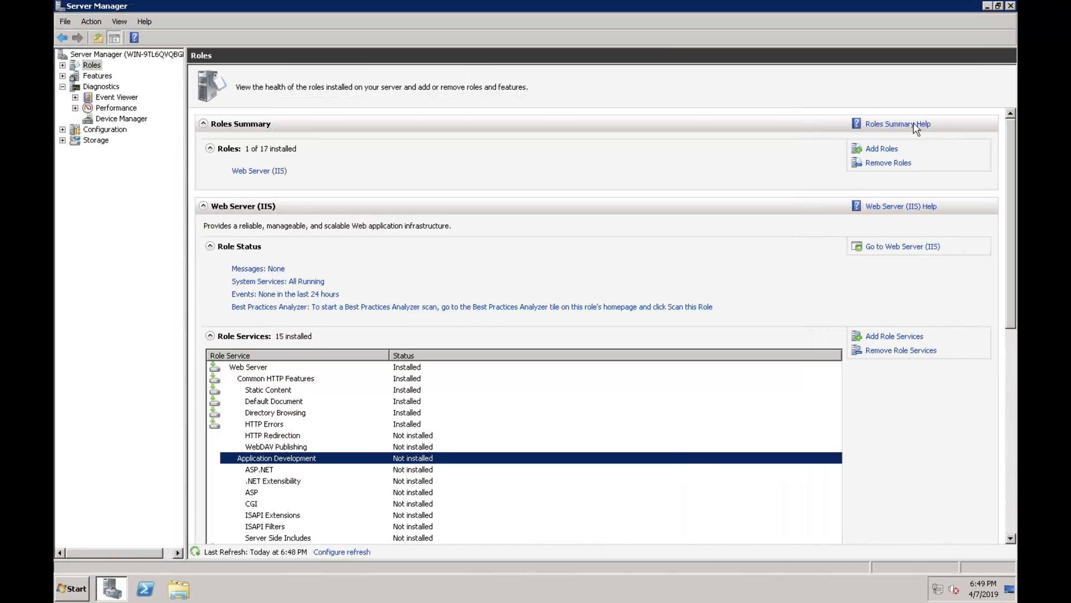
{"action": "left_click", "coordinate": [1010, 6]}
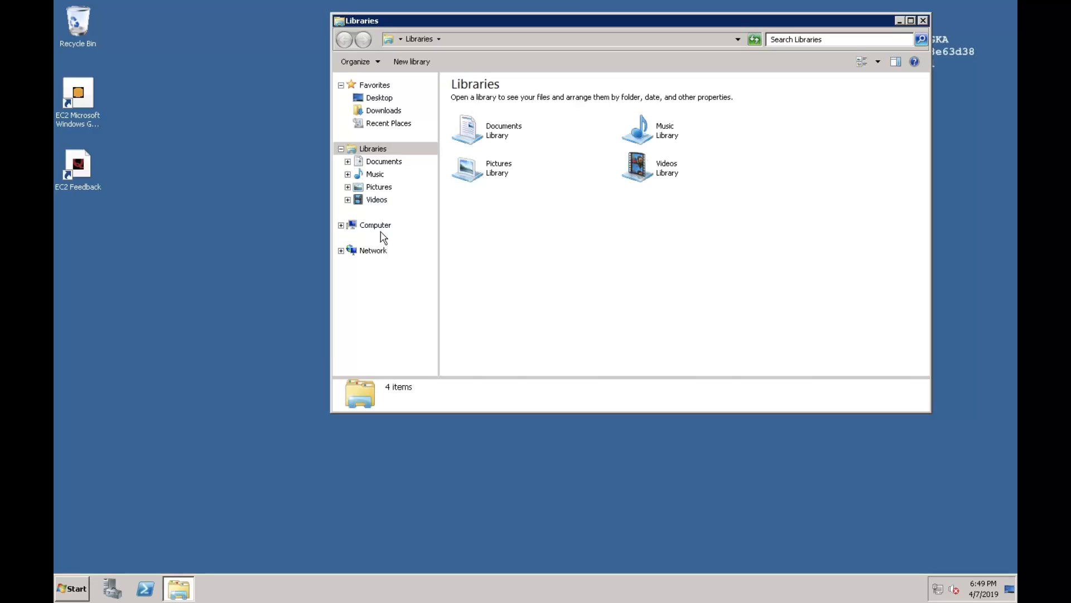
{"action": "left_click", "coordinate": [375, 227]}
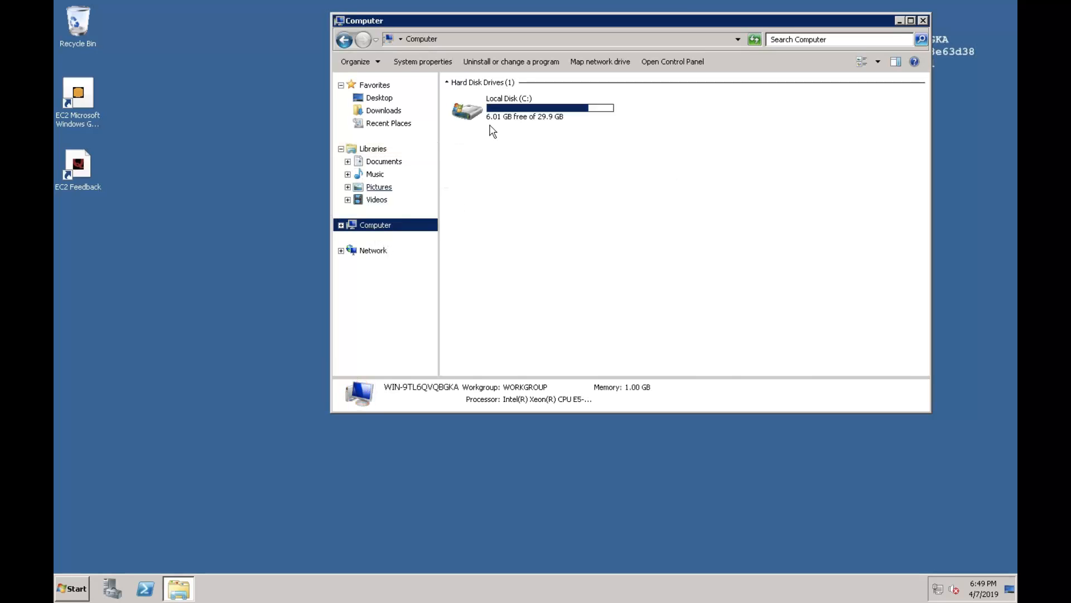
{"action": "double_click", "coordinate": [473, 116]}
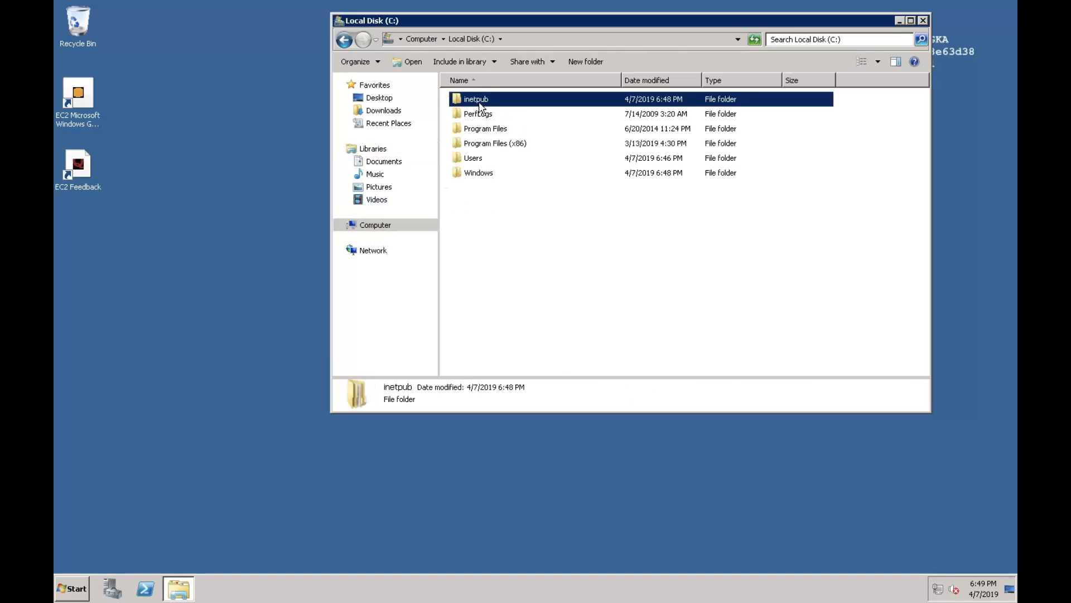
{"action": "double_click", "coordinate": [475, 101]}
{"action": "double_click", "coordinate": [473, 159]}
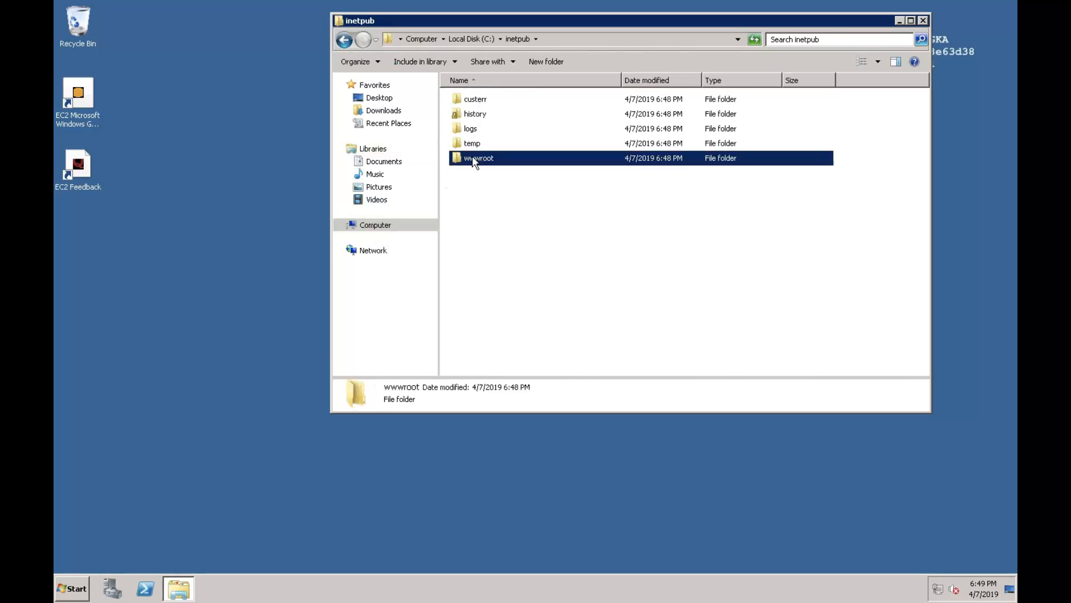
Add "THIS IS WEB SERVER2" below the container div tag in Web-Server-2's iisstart using Notepad, save it, and close the wwwroot windows on both servers.
{"action": "right_click", "coordinate": [473, 101]}
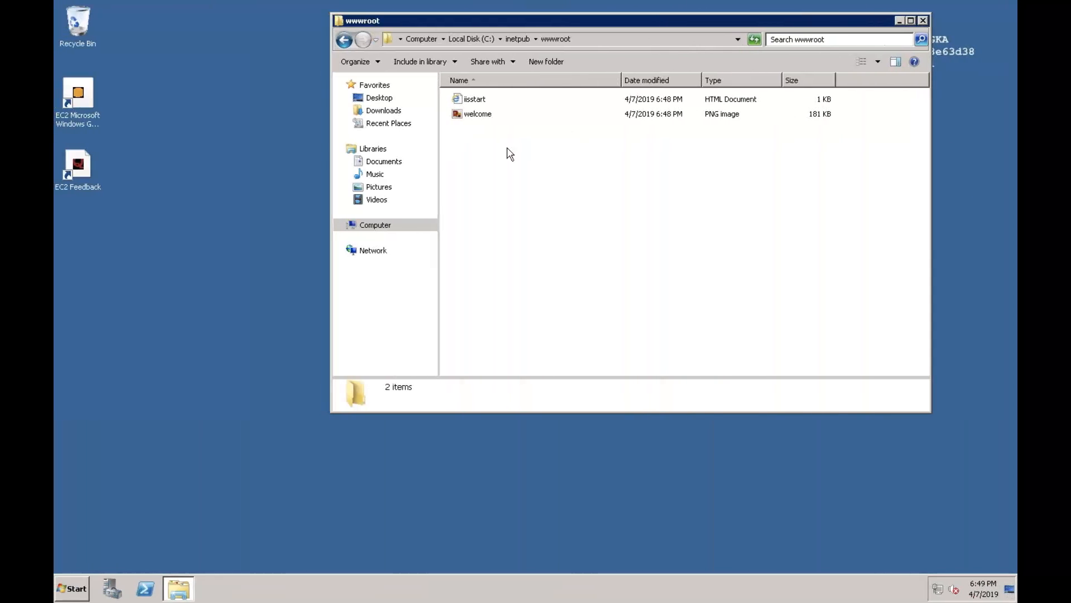
{"action": "left_click", "coordinate": [474, 103]}
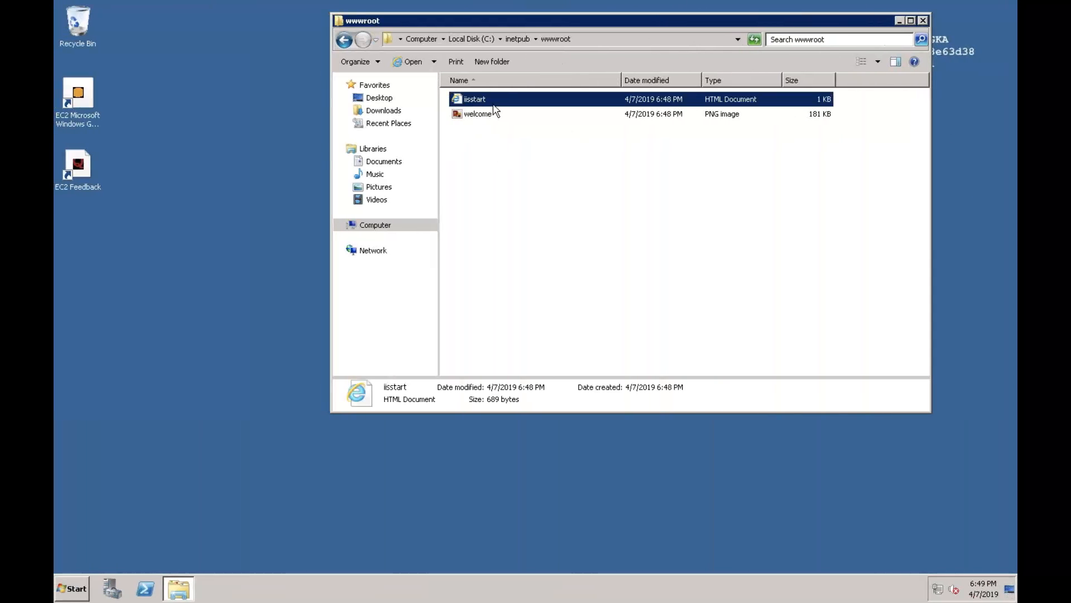
{"action": "right_click", "coordinate": [494, 107]}
{"action": "mouse_move", "coordinate": [550, 145]}
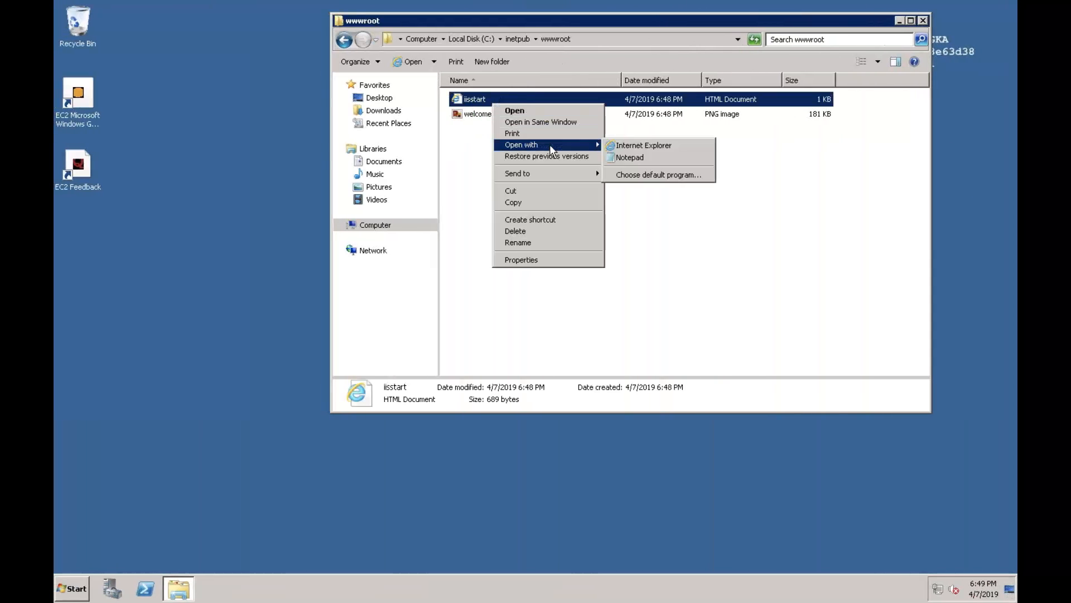
{"action": "left_click", "coordinate": [634, 158]}
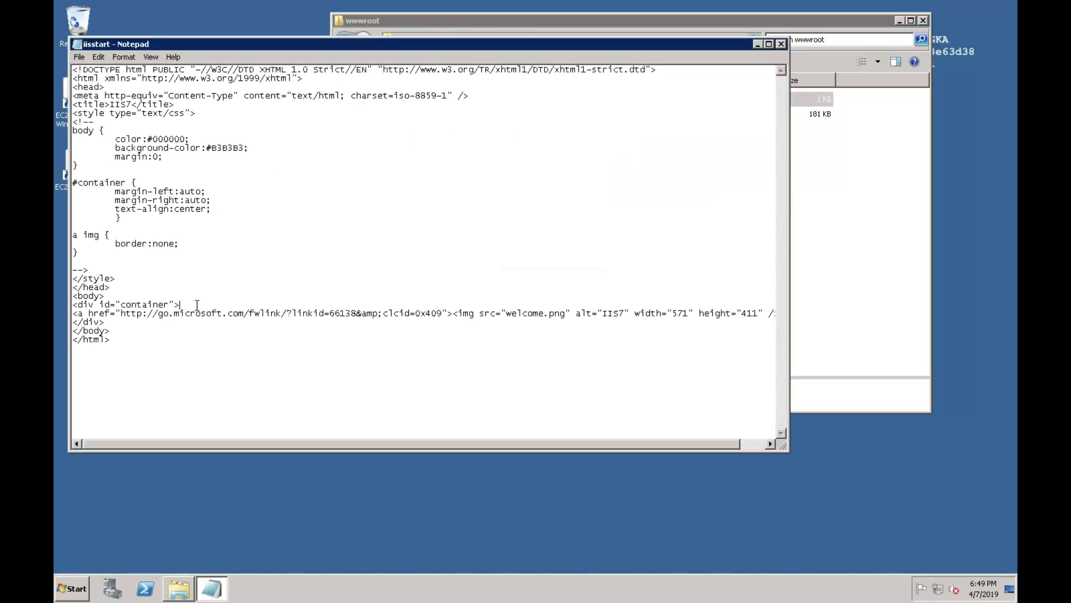
{"action": "key", "text": "Return"}
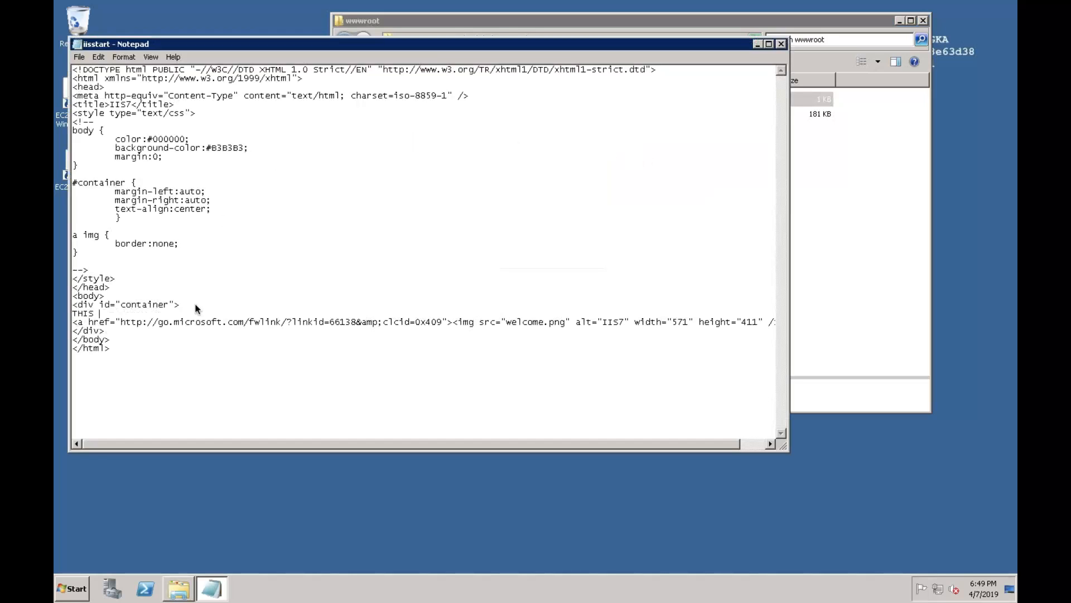
{"action": "type", "text": "THIS IS WEB"}
{"action": "type", "text": "SERVER2"}
{"action": "left_click", "coordinate": [782, 45]}
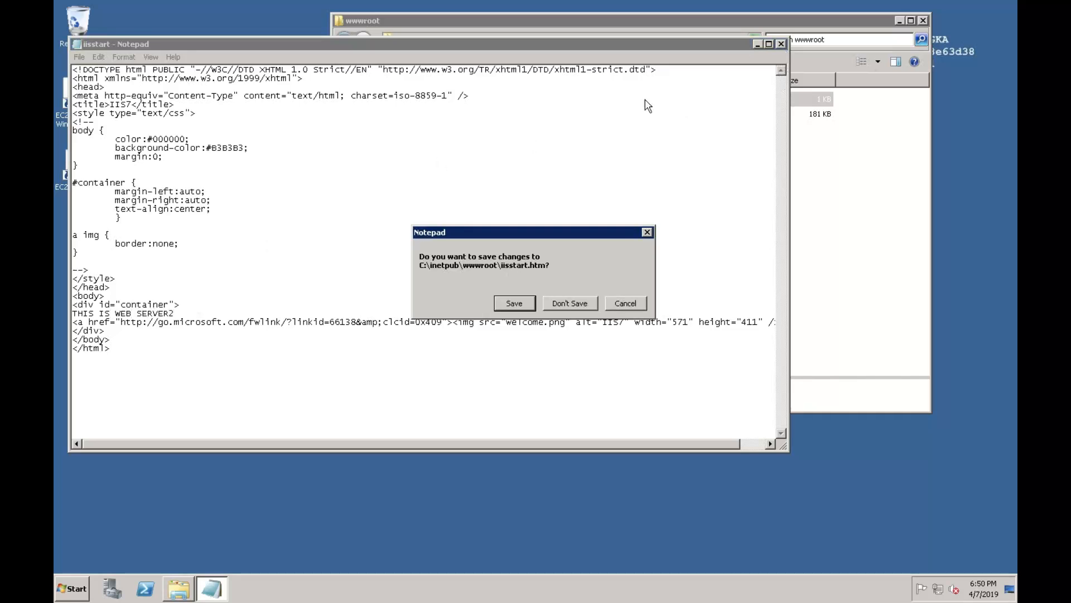
{"action": "left_click", "coordinate": [514, 303]}
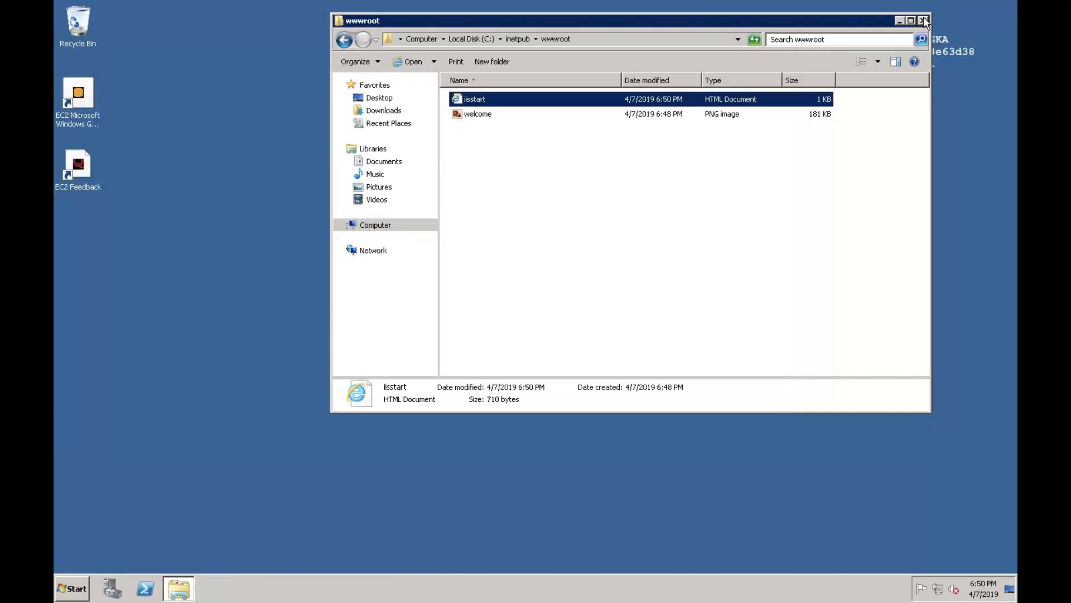
{"action": "left_click", "coordinate": [923, 22]}
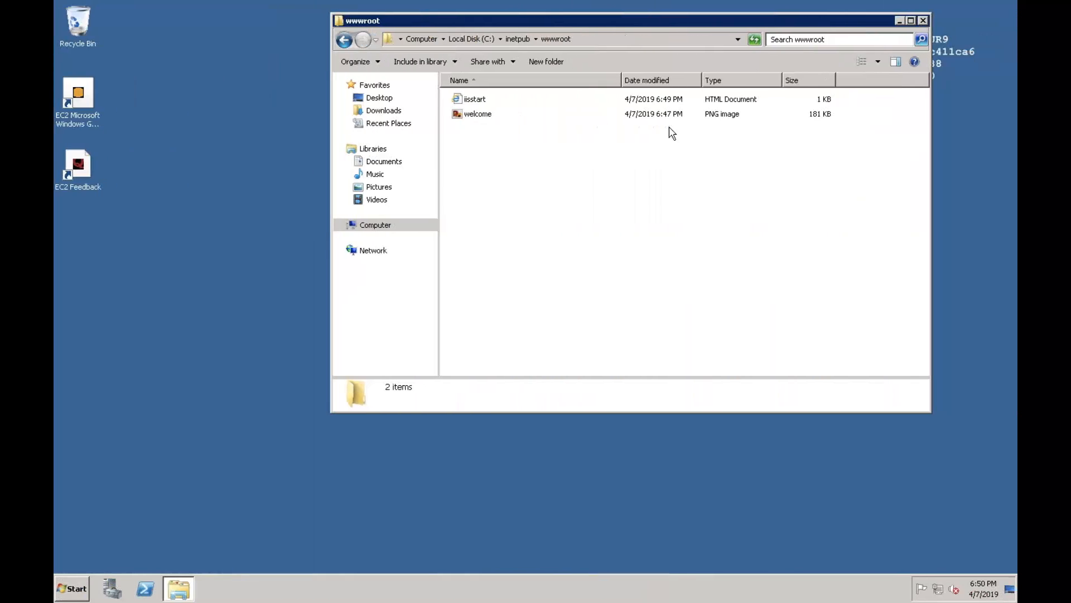
{"action": "left_click", "coordinate": [924, 21]}
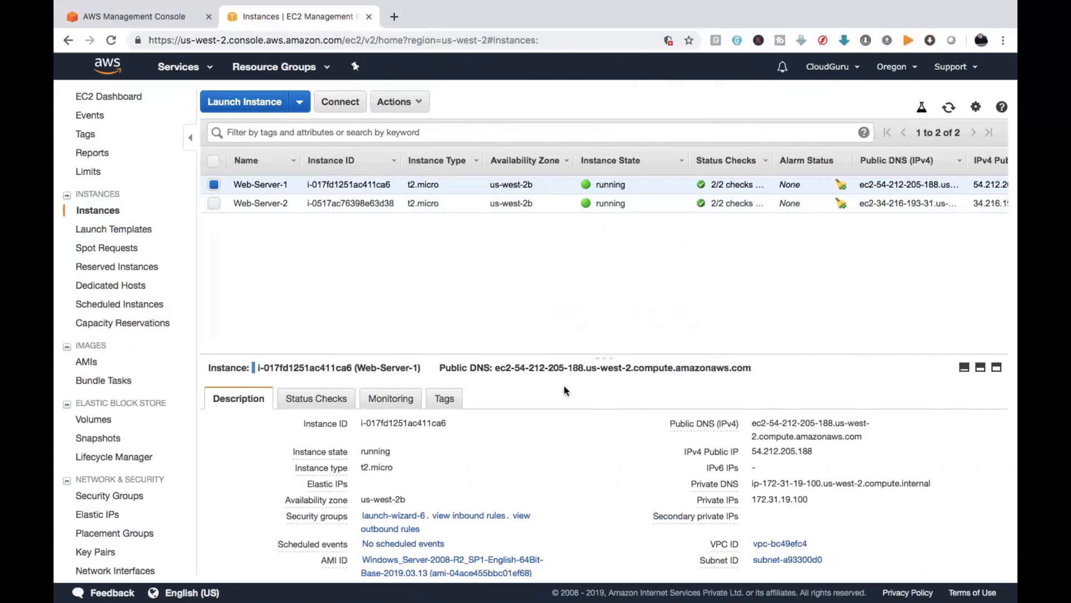
Copy Web-Server-1's IPv4 public IP from the EC2 instance details and load it in a new browser tab.
{"action": "left_click", "coordinate": [823, 451]}
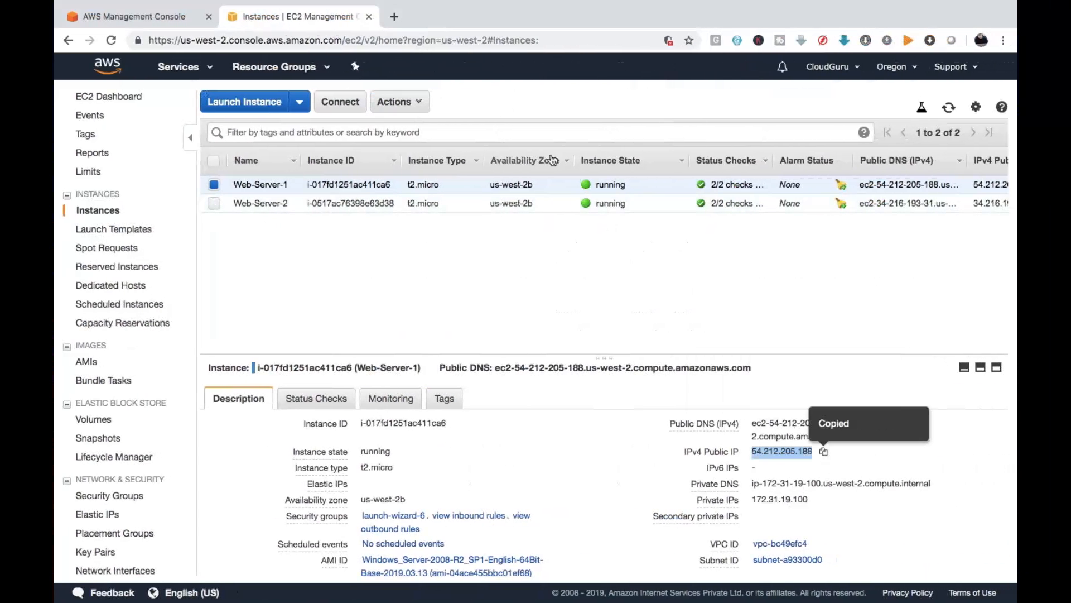
{"action": "left_click", "coordinate": [394, 16]}
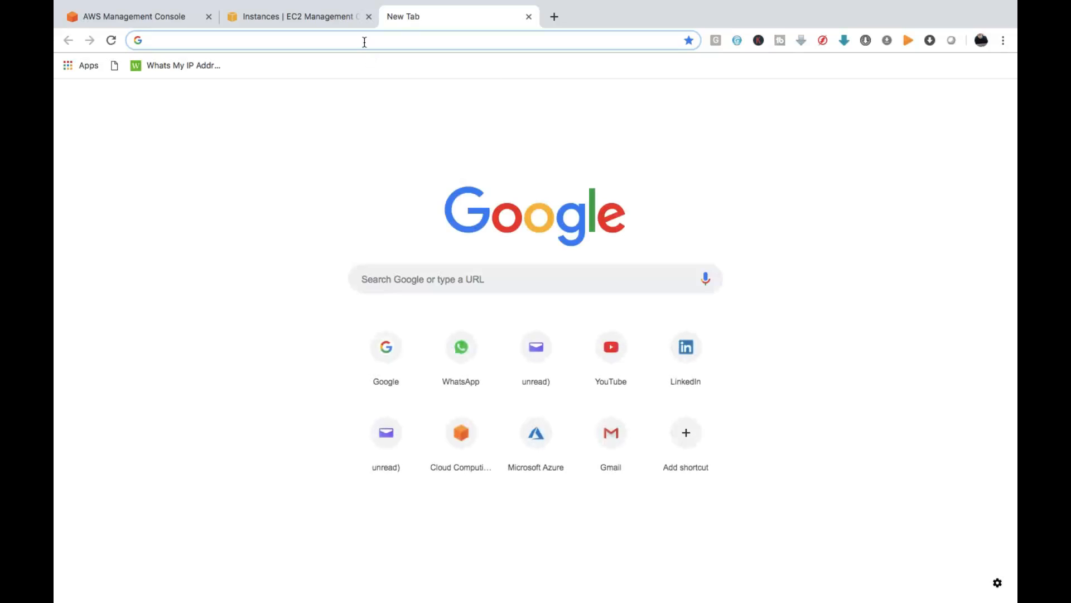
{"action": "right_click", "coordinate": [364, 41]}
{"action": "left_click", "coordinate": [391, 114]}
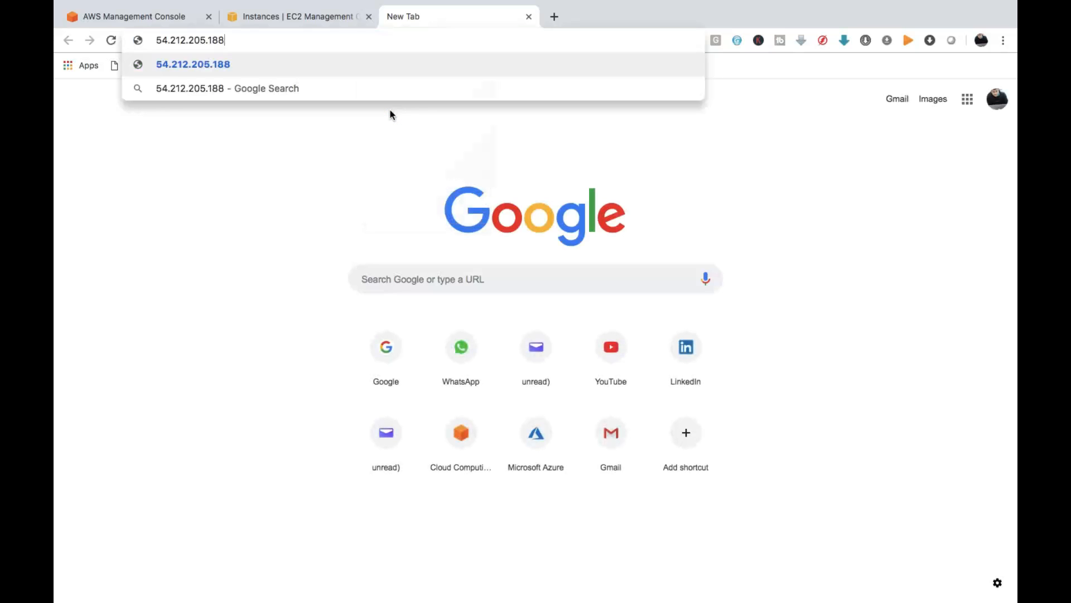
{"action": "key", "text": "Return"}
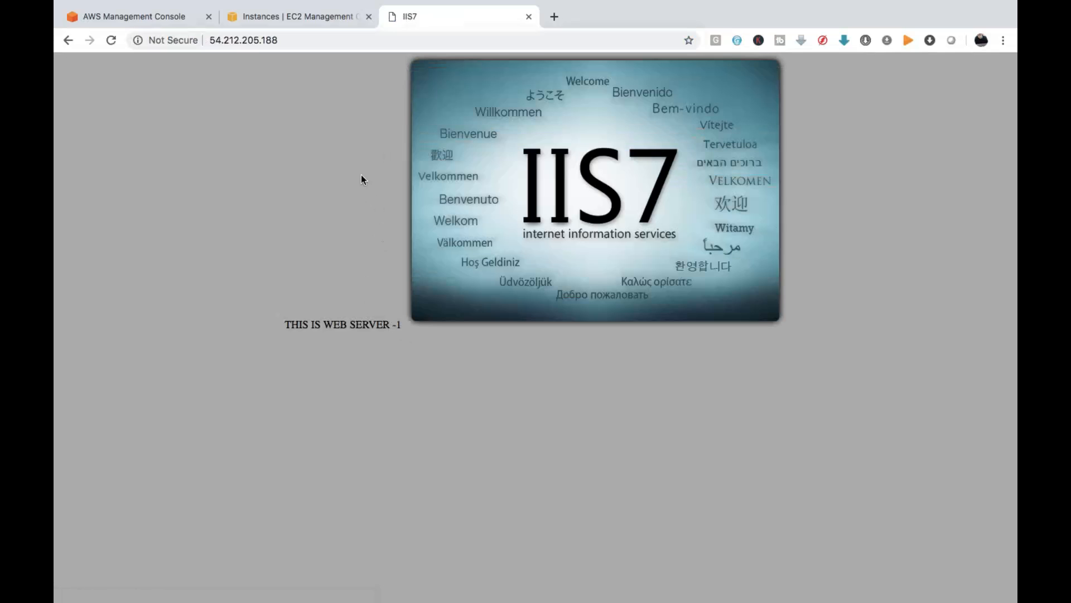
Copy Web-Server-2's IPv4 public IP from its EC2 instance details and load 34.216.193.31 in a new browser tab.
{"action": "left_click", "coordinate": [310, 13]}
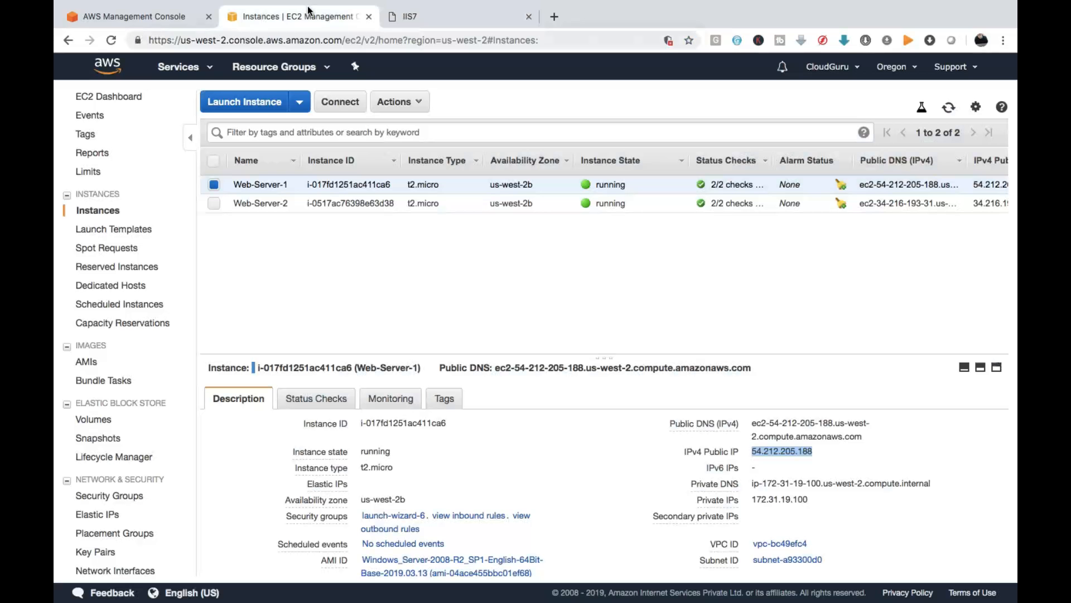
{"action": "left_click", "coordinate": [215, 184]}
{"action": "left_click", "coordinate": [214, 202]}
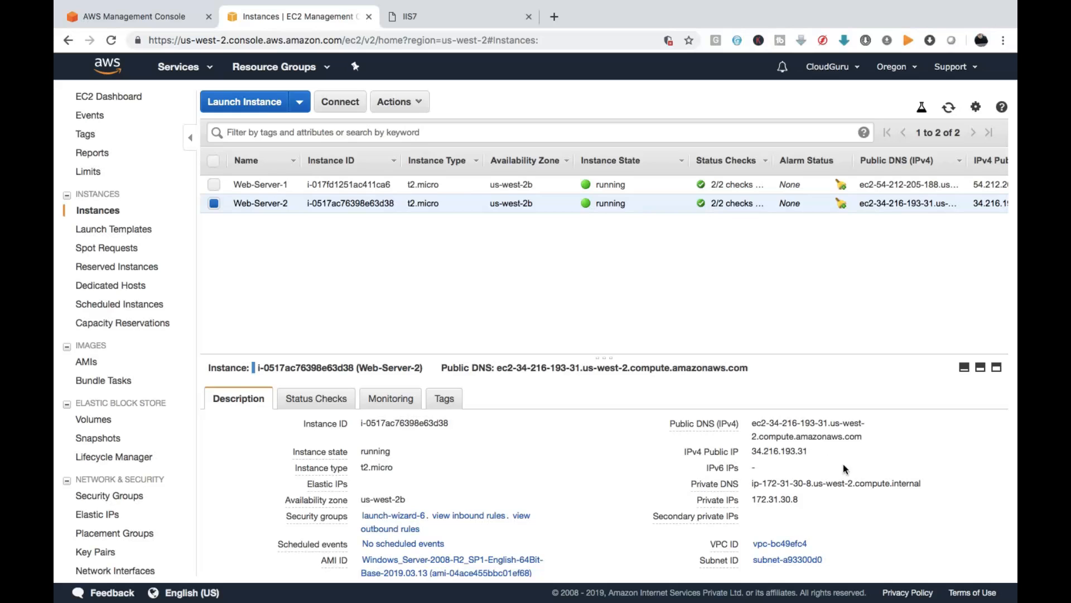
{"action": "left_click", "coordinate": [818, 450]}
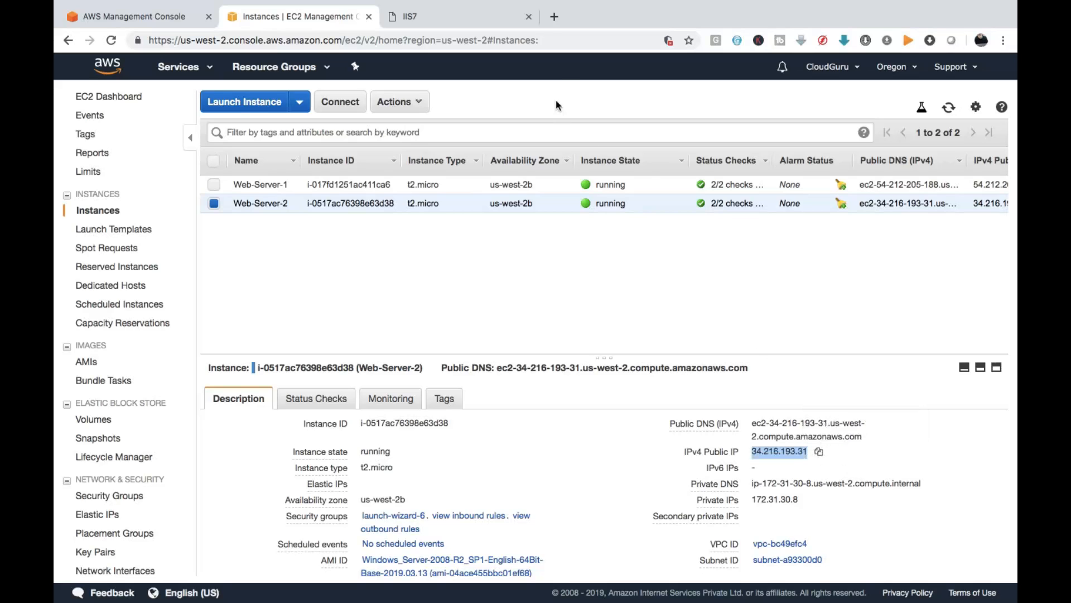
{"action": "left_click", "coordinate": [554, 17]}
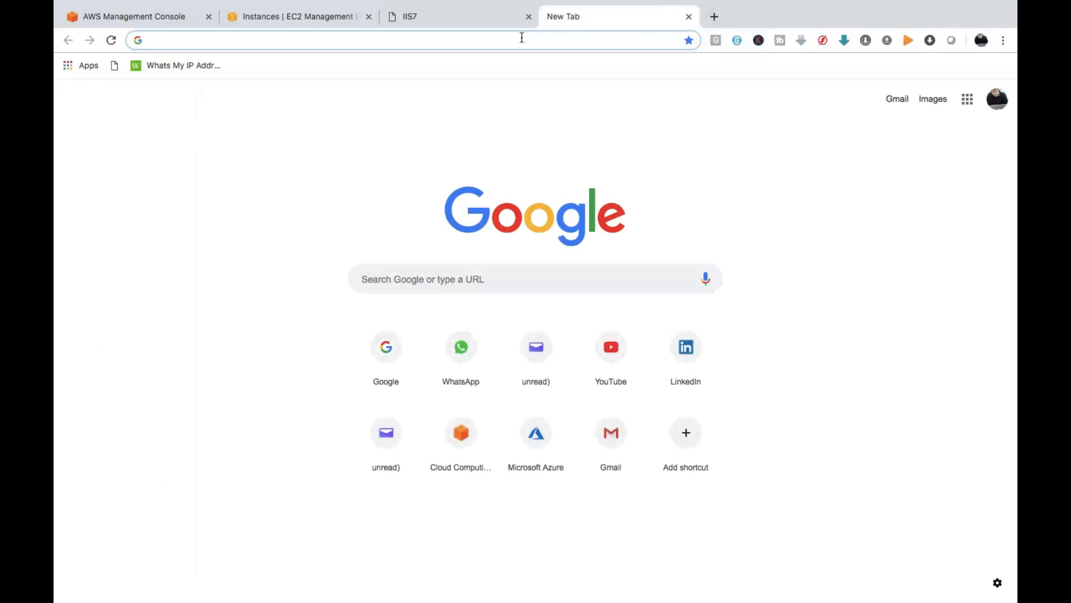
{"action": "right_click", "coordinate": [523, 36]}
{"action": "left_click", "coordinate": [558, 110]}
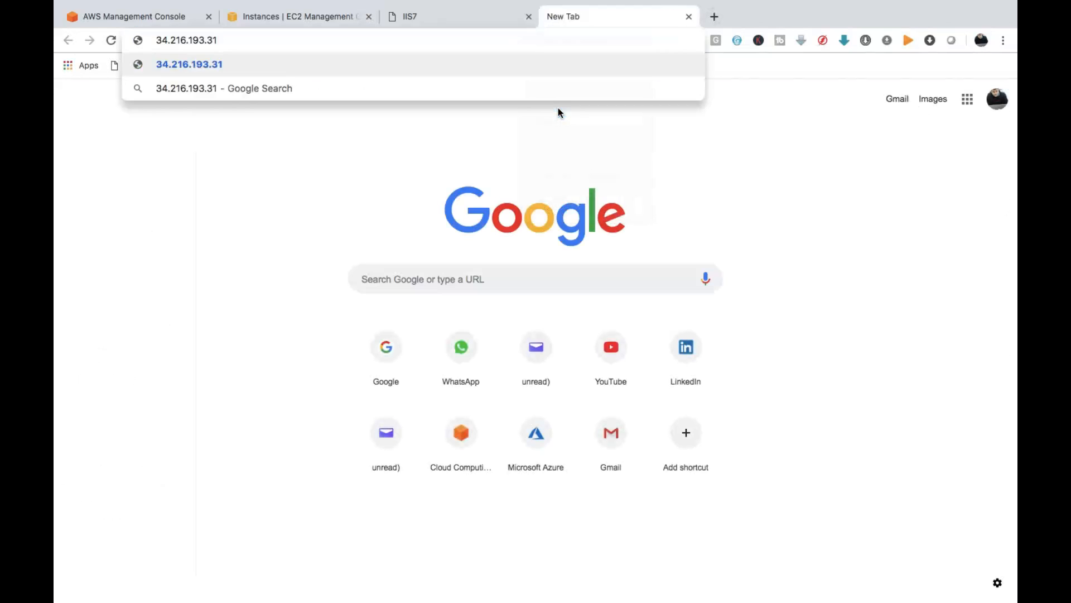
{"action": "key", "text": "Return"}
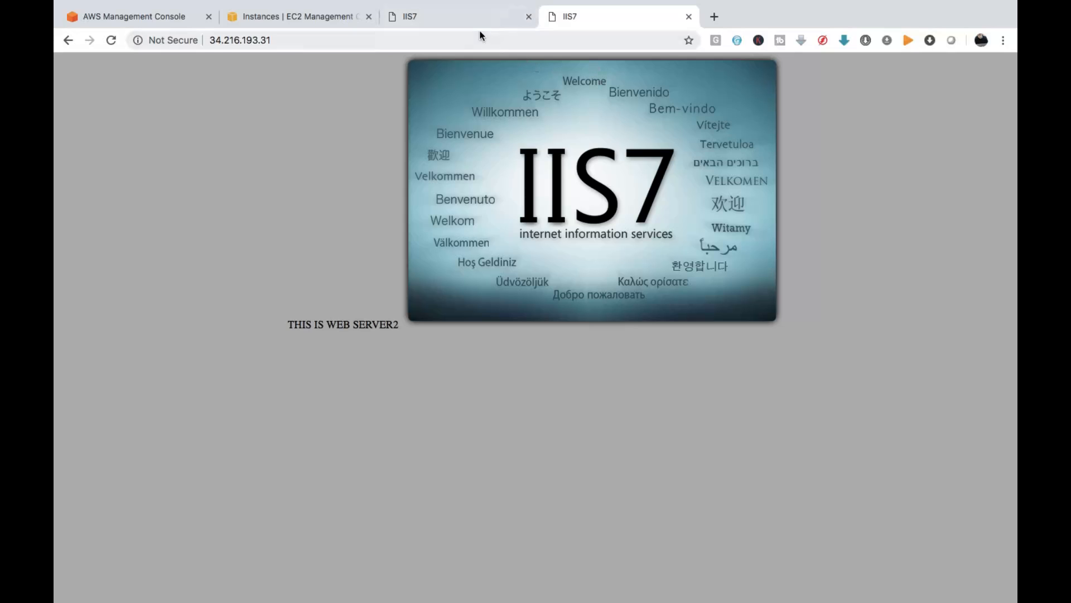
Switch to Web-Server-1's remote desktop, run mspaint and maximize the Paint window.
{"action": "key", "text": "super+Tab"}
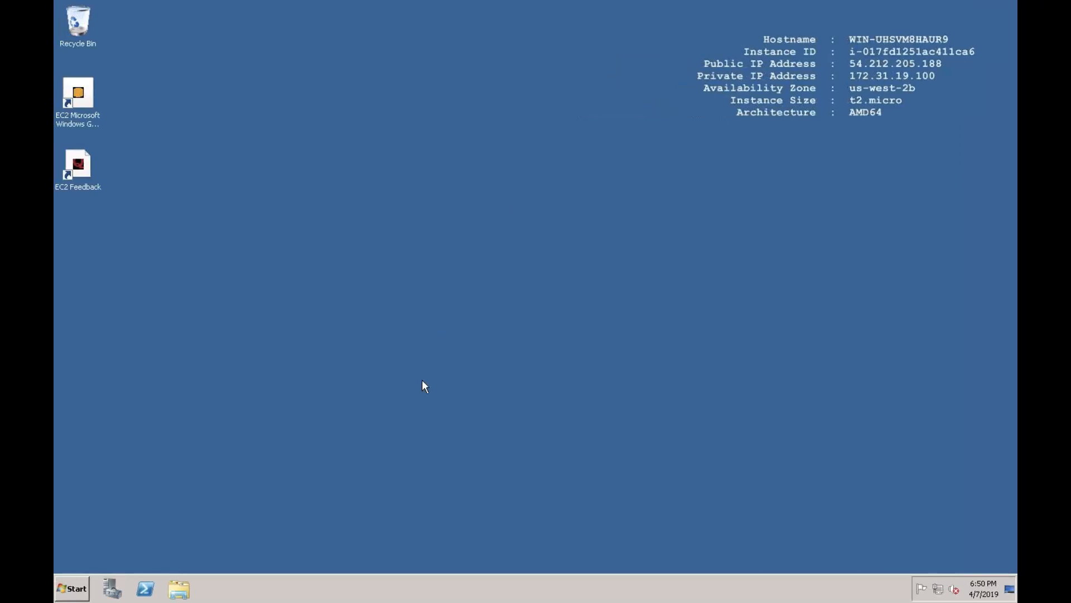
{"action": "key", "text": "super+r"}
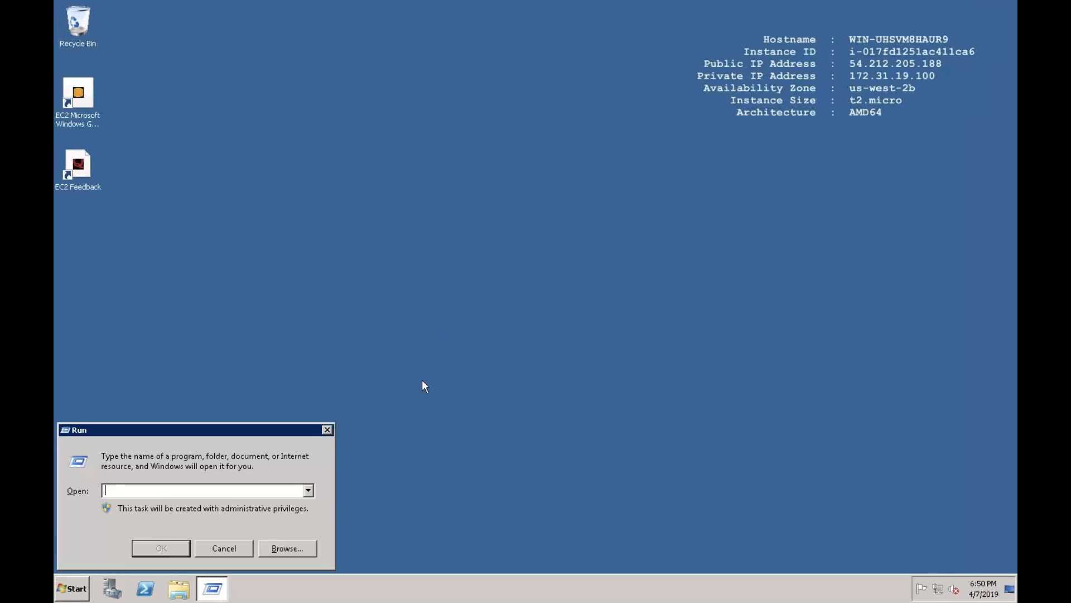
{"action": "type", "text": "mspaint"}
{"action": "key", "text": "Return"}
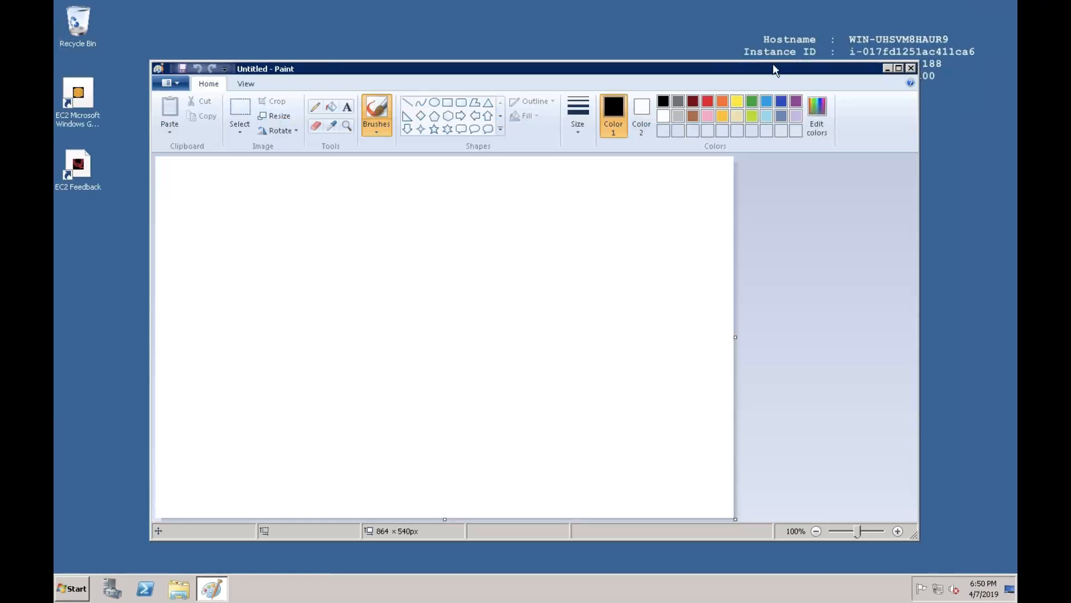
{"action": "left_click", "coordinate": [899, 68]}
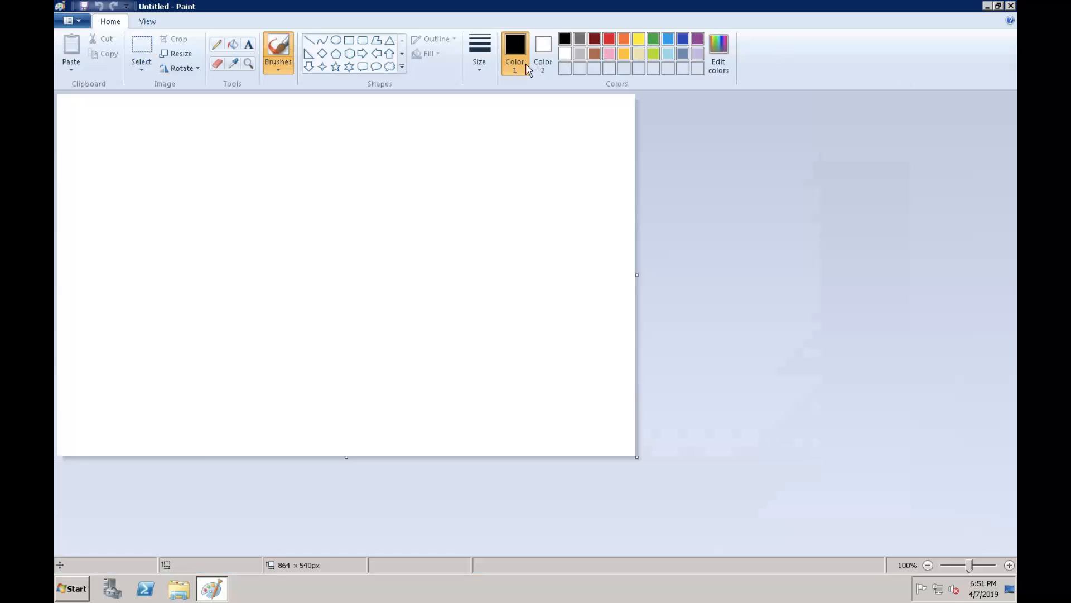
Draw two black upright rectangles side by side in the canvas's upper area, the first about 84 × 143 px and the second similar.
{"action": "left_click", "coordinate": [351, 42]}
{"action": "left_click_drag", "start_coordinate": [160, 143], "coordinate": [171, 209]}
{"action": "left_click_drag", "start_coordinate": [209, 244], "coordinate": [217, 239]}
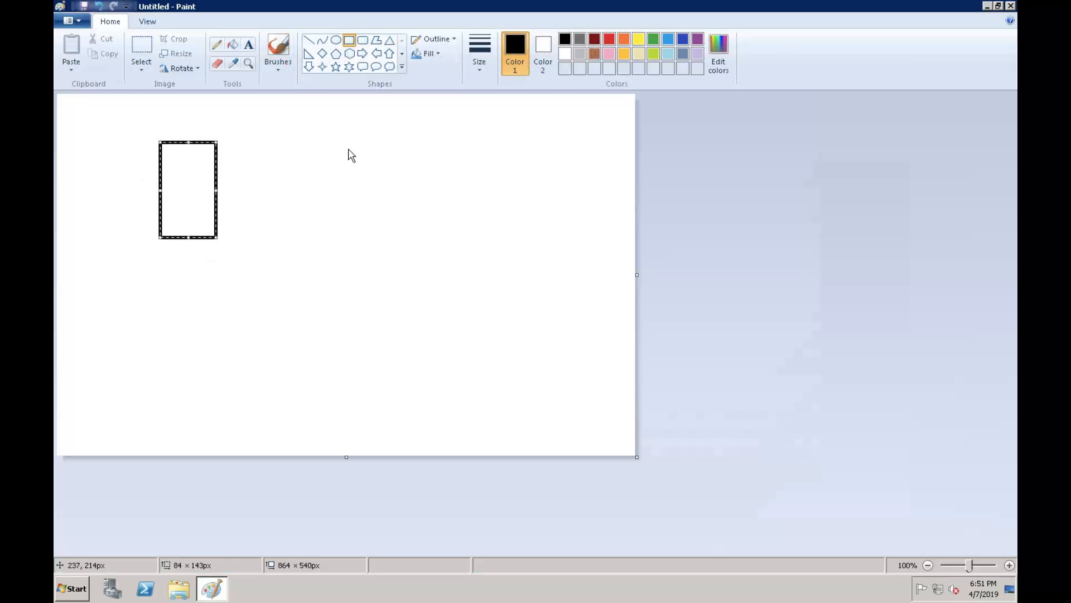
{"action": "left_click_drag", "start_coordinate": [343, 143], "coordinate": [400, 242]}
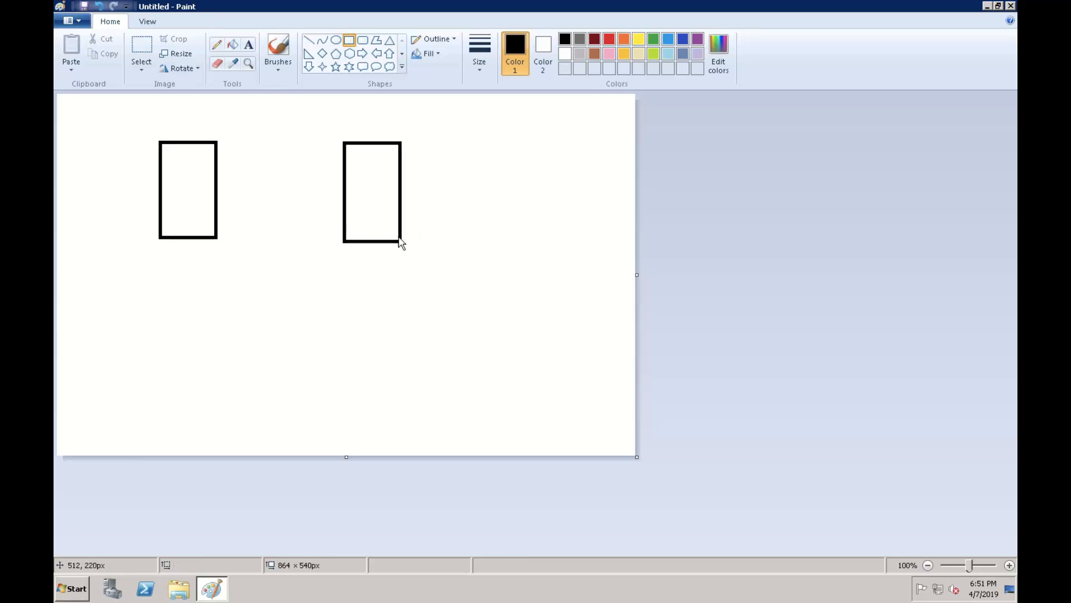
Label the two rectangles "web-1" and "Web-2" in bold, and add the bold text "10K" beside the second one.
{"action": "left_click", "coordinate": [248, 45]}
{"action": "left_click_drag", "start_coordinate": [169, 119], "coordinate": [204, 124]}
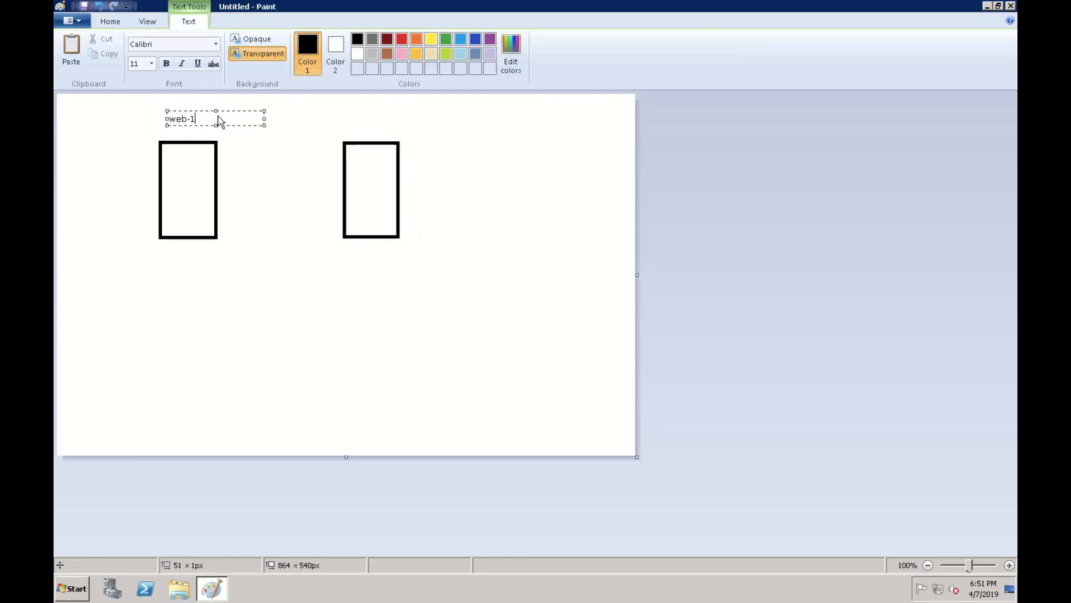
{"action": "left_click_drag", "start_coordinate": [205, 117], "coordinate": [146, 116]}
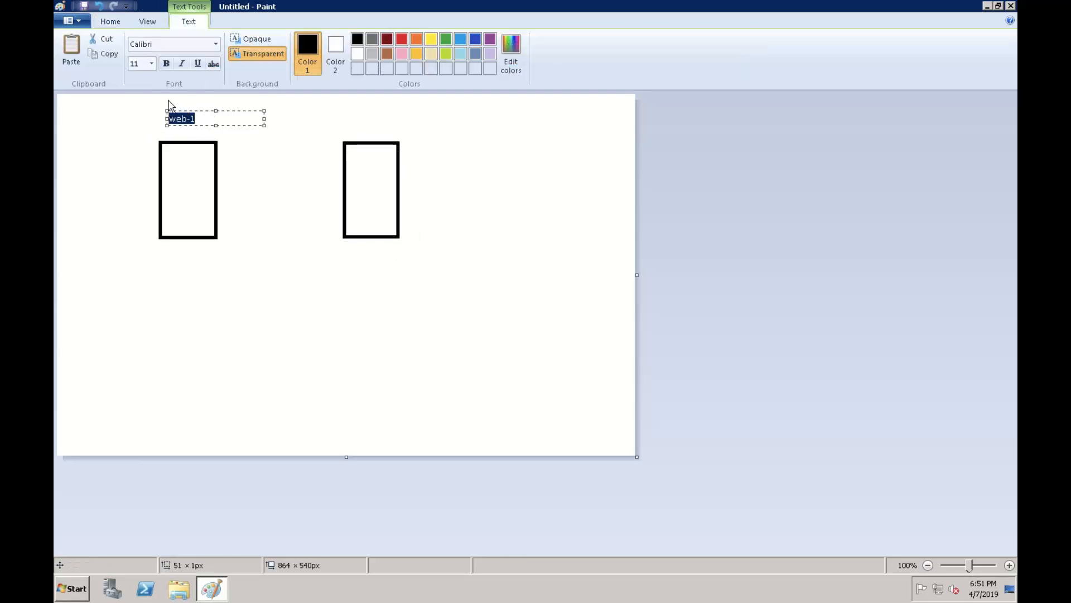
{"action": "left_click", "coordinate": [166, 63]}
{"action": "left_click", "coordinate": [359, 112]}
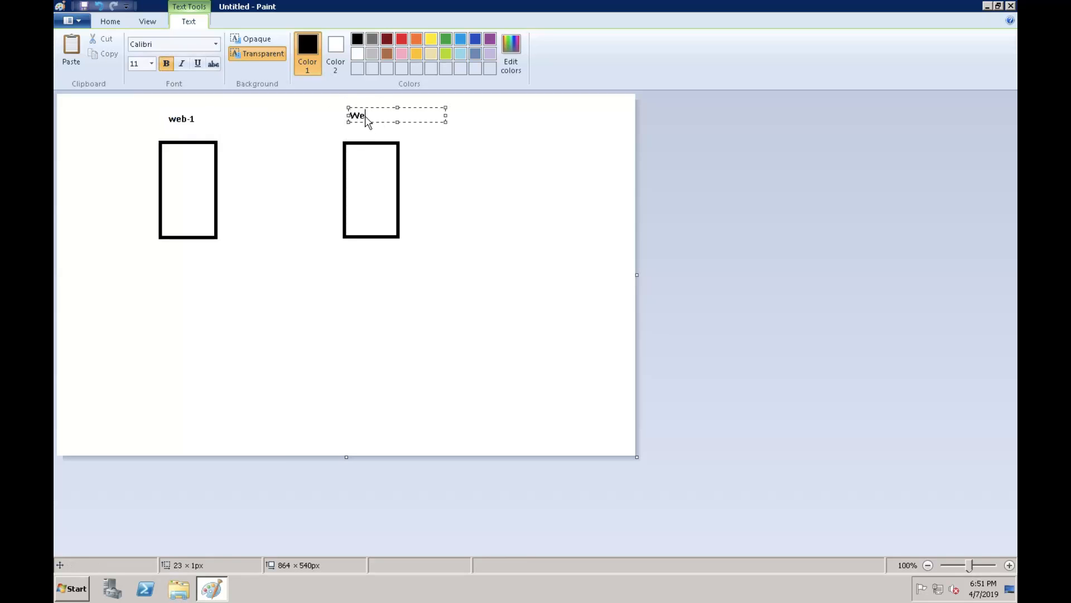
{"action": "left_click", "coordinate": [503, 160]}
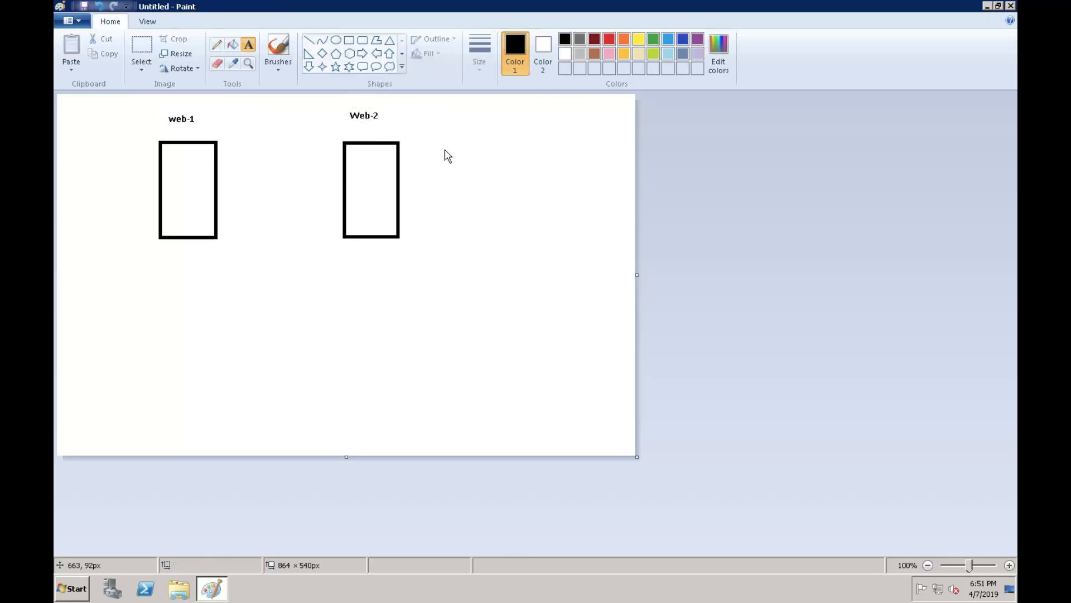
{"action": "left_click", "coordinate": [514, 166]}
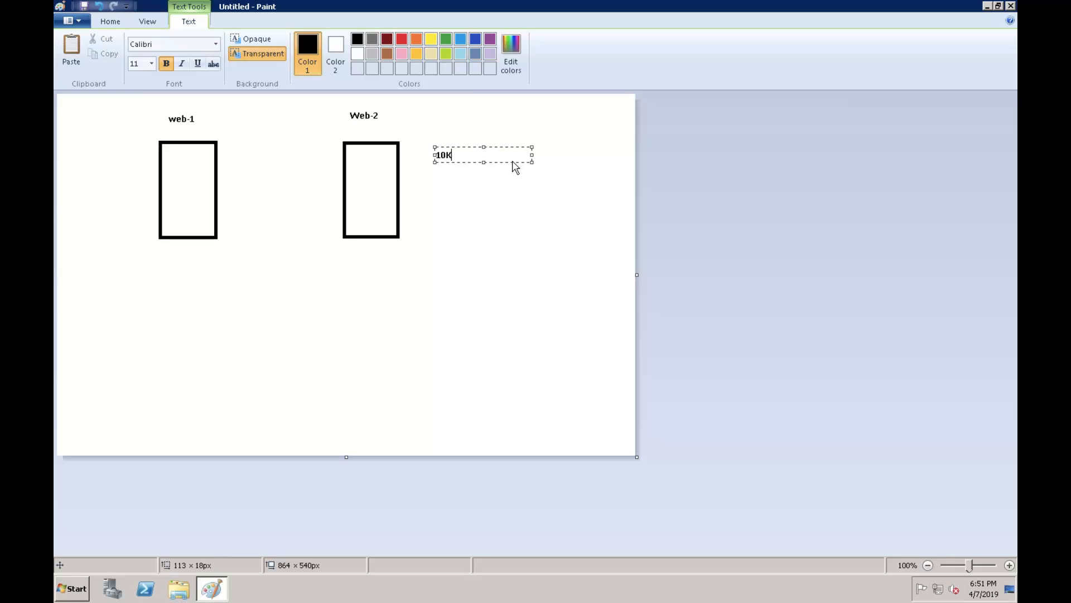
{"action": "left_click", "coordinate": [550, 205]}
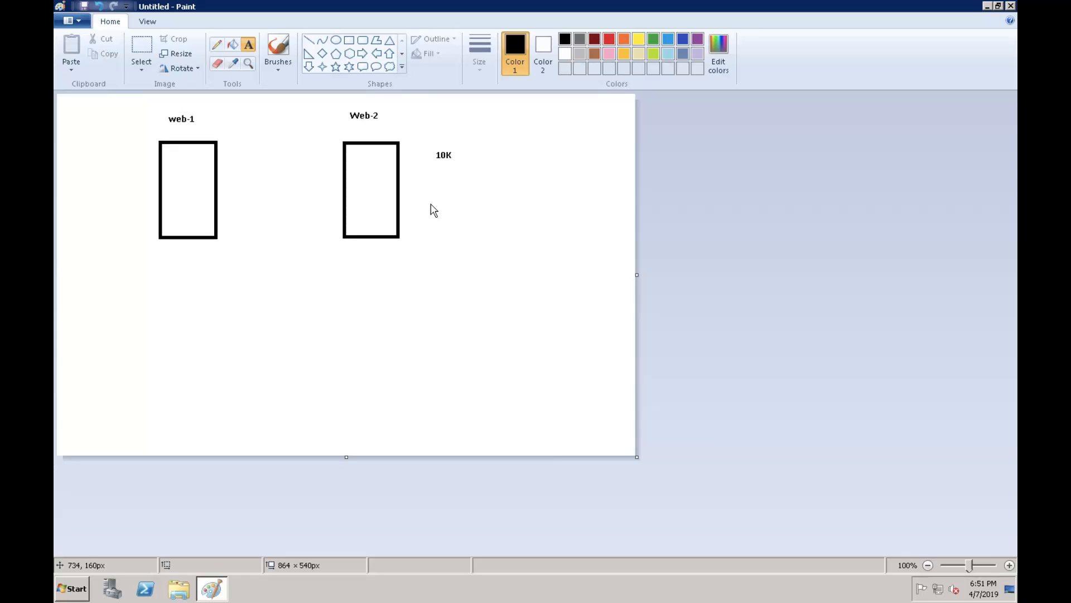
Draw a wide red rectangle about 340 × 36 px below the two server rectangles.
{"action": "left_click", "coordinate": [349, 40]}
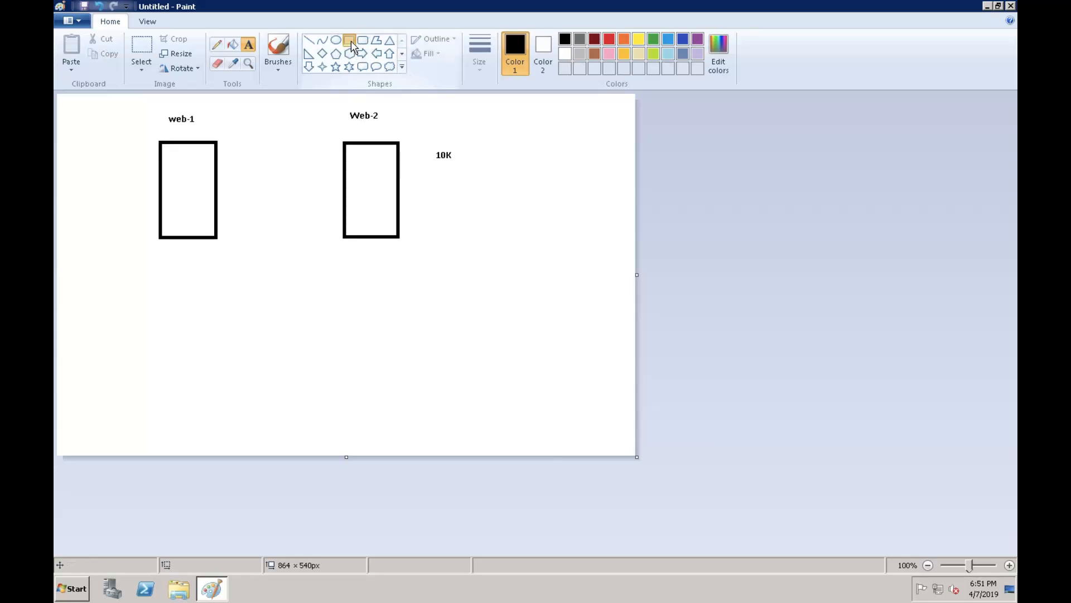
{"action": "left_click_drag", "start_coordinate": [165, 272], "coordinate": [398, 297]}
{"action": "left_click", "coordinate": [239, 284]}
{"action": "left_click", "coordinate": [610, 42]}
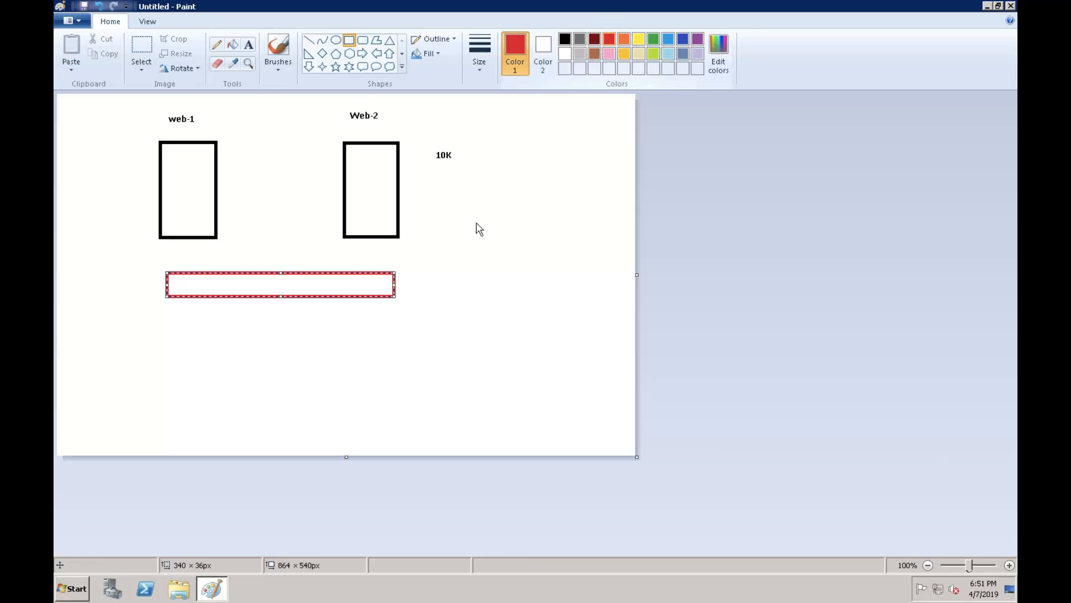
{"action": "left_click", "coordinate": [419, 174]}
Connect the web-1 and Web-2 rectangles to the wide red rectangle with one red line each.
{"action": "left_click", "coordinate": [310, 41]}
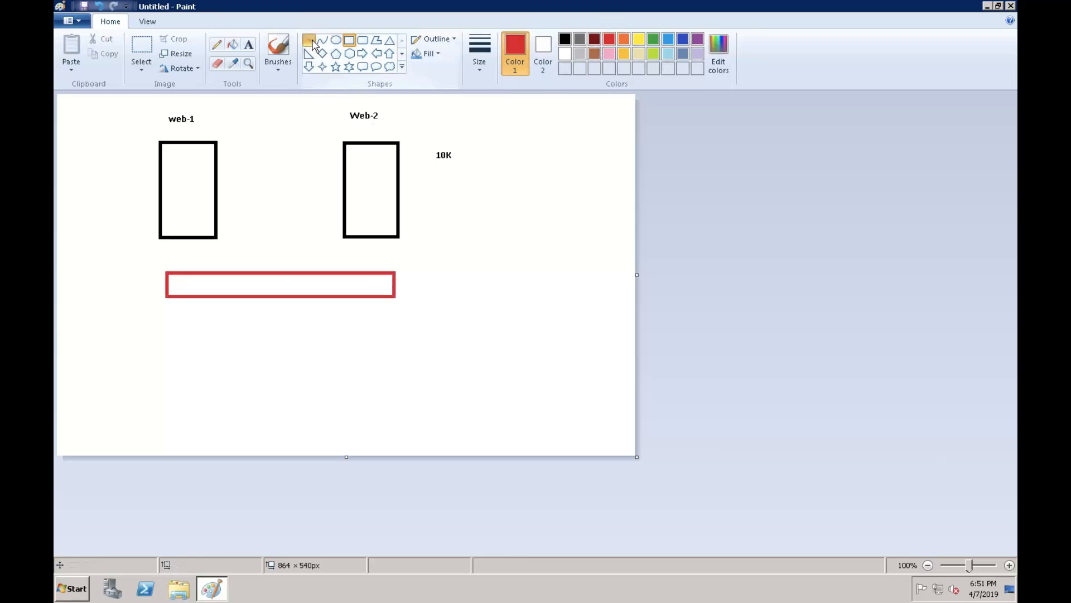
{"action": "left_click_drag", "start_coordinate": [216, 239], "coordinate": [233, 274]}
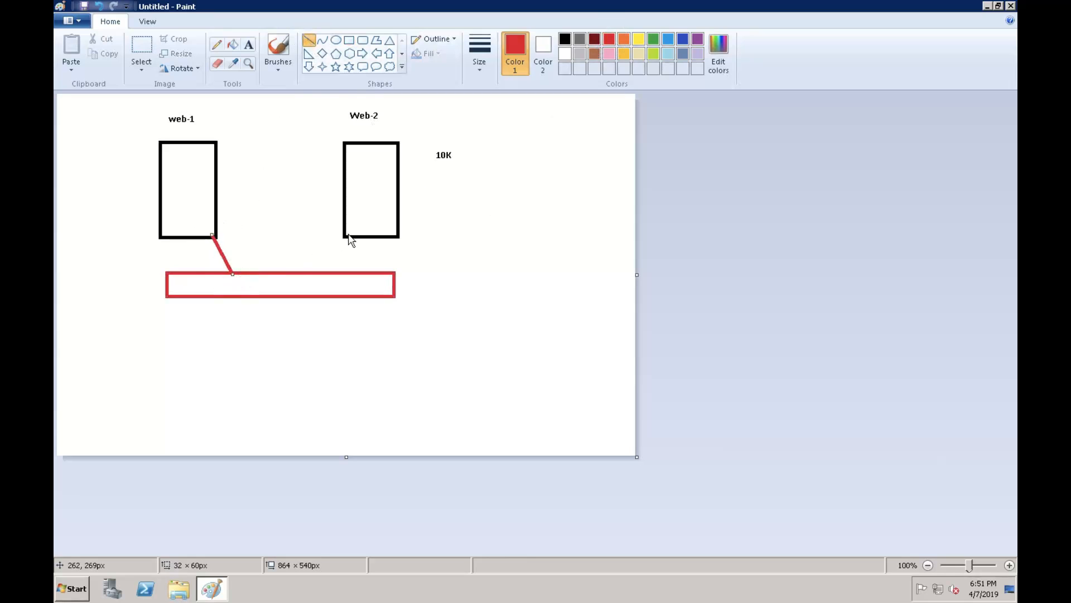
{"action": "left_click_drag", "start_coordinate": [347, 235], "coordinate": [318, 274]}
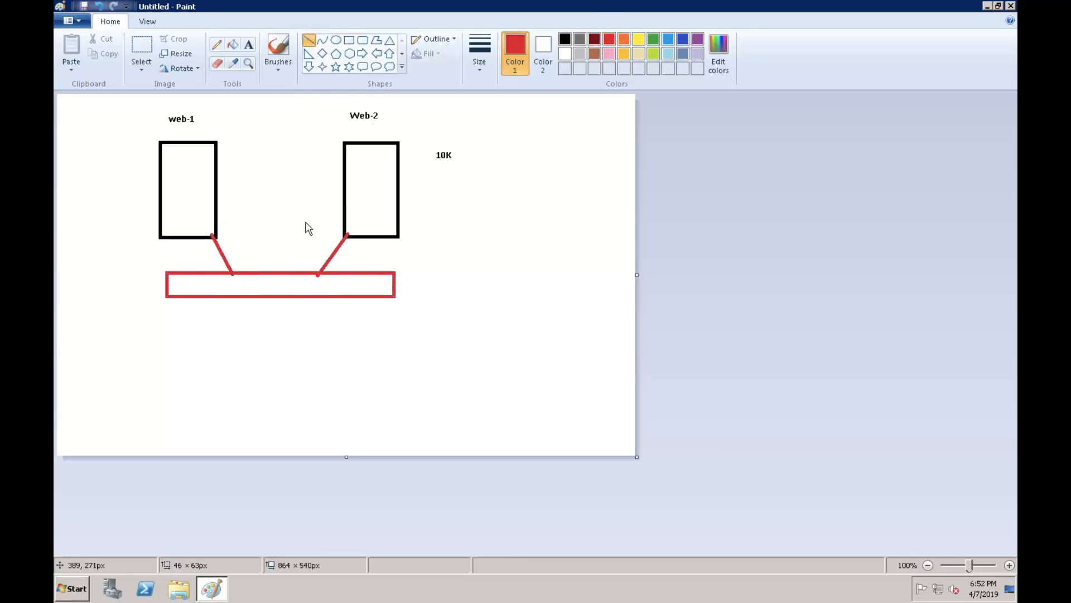
Add the text "Load Balancer" in red inside the wide red rectangle.
{"action": "left_click", "coordinate": [248, 45]}
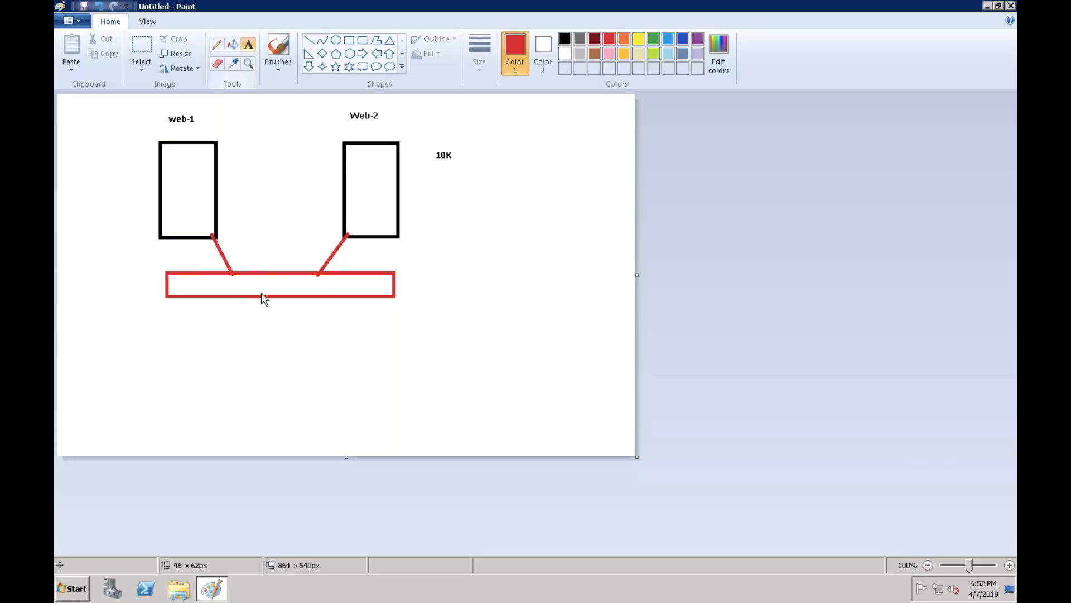
{"action": "left_click", "coordinate": [235, 282]}
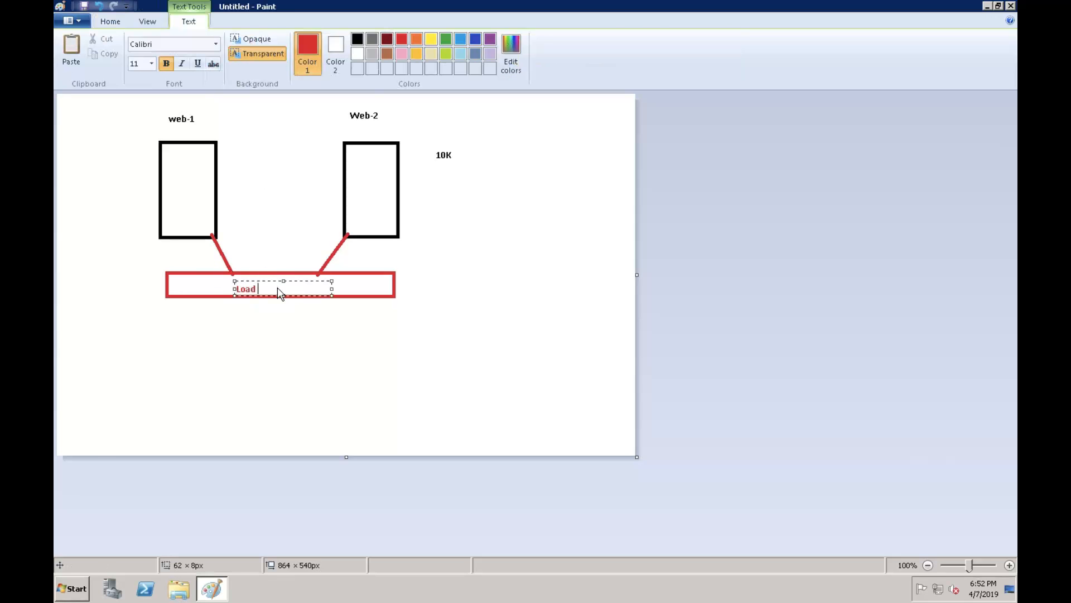
{"action": "left_click", "coordinate": [461, 363]}
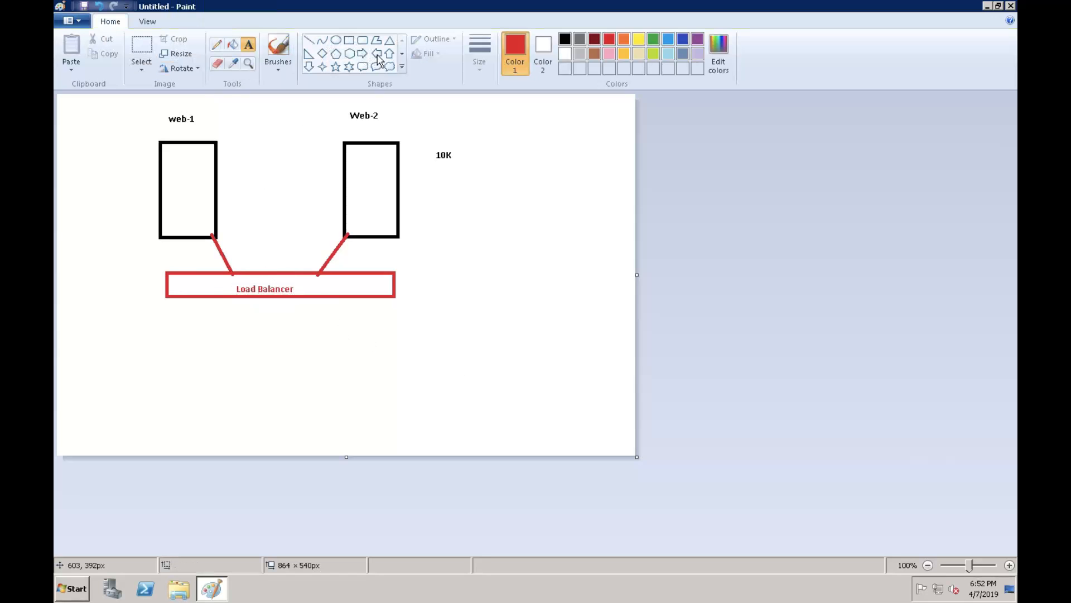
Draw a red down arrow about 36 × 97 px from the underside of the Load Balancer rectangle.
{"action": "left_click", "coordinate": [309, 67]}
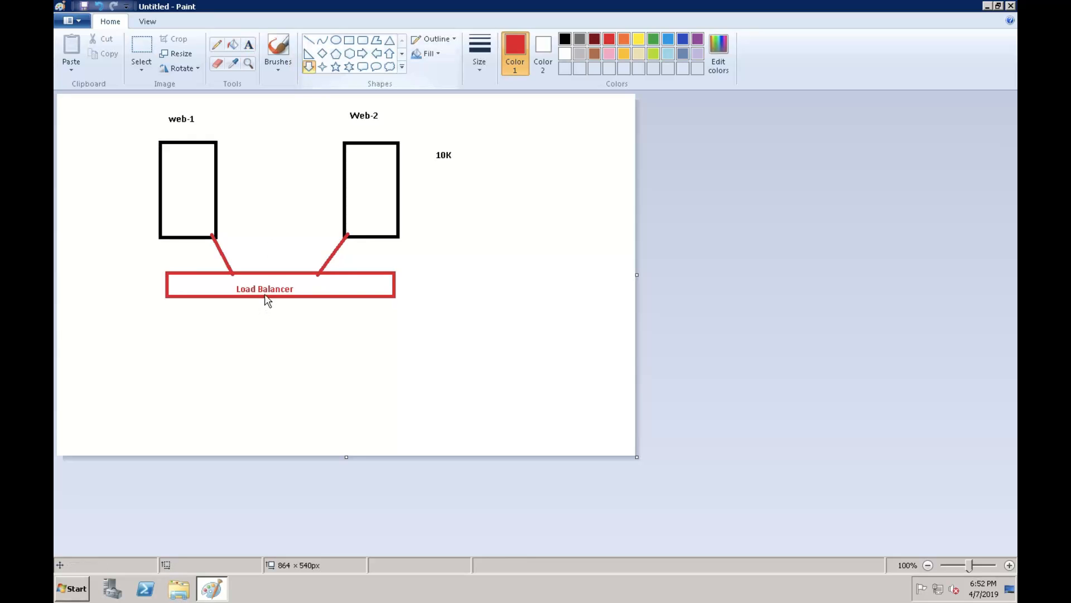
{"action": "left_click_drag", "start_coordinate": [266, 297], "coordinate": [289, 358]}
{"action": "left_click_drag", "start_coordinate": [272, 323], "coordinate": [266, 331]}
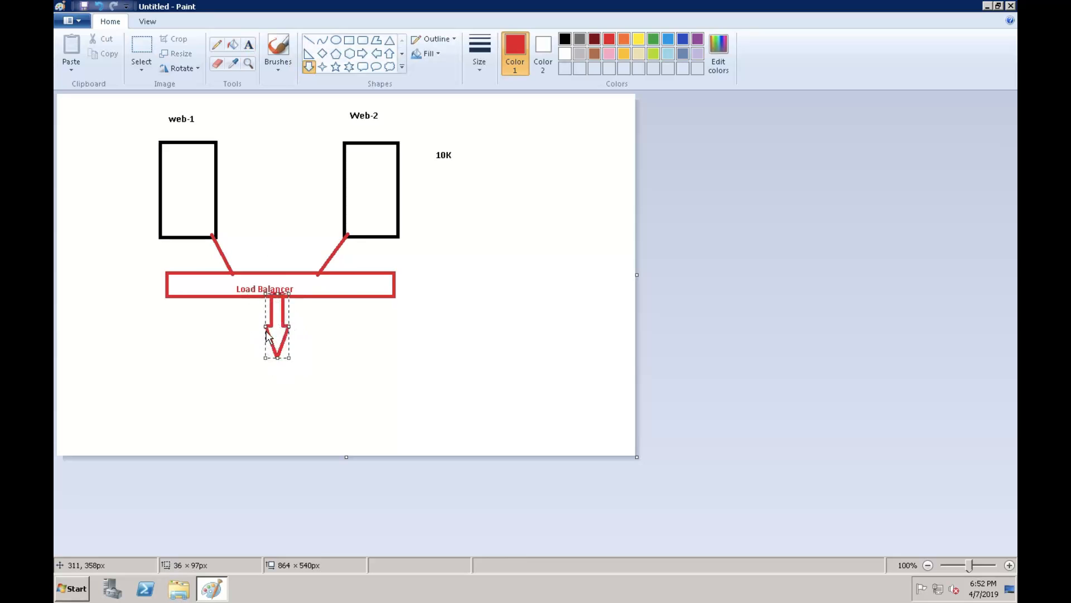
{"action": "left_click", "coordinate": [352, 360]}
Add the text "DNS of LB" in blue below the arrow and encircle it with a blue ellipse about 127 × 59 px.
{"action": "left_click", "coordinate": [250, 47]}
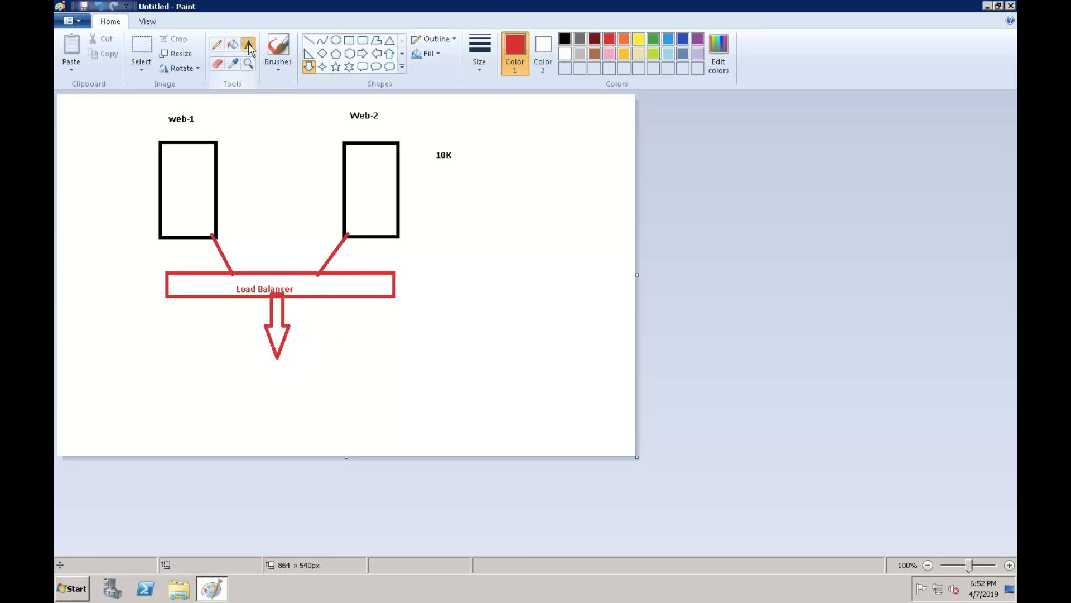
{"action": "left_click", "coordinate": [264, 365]}
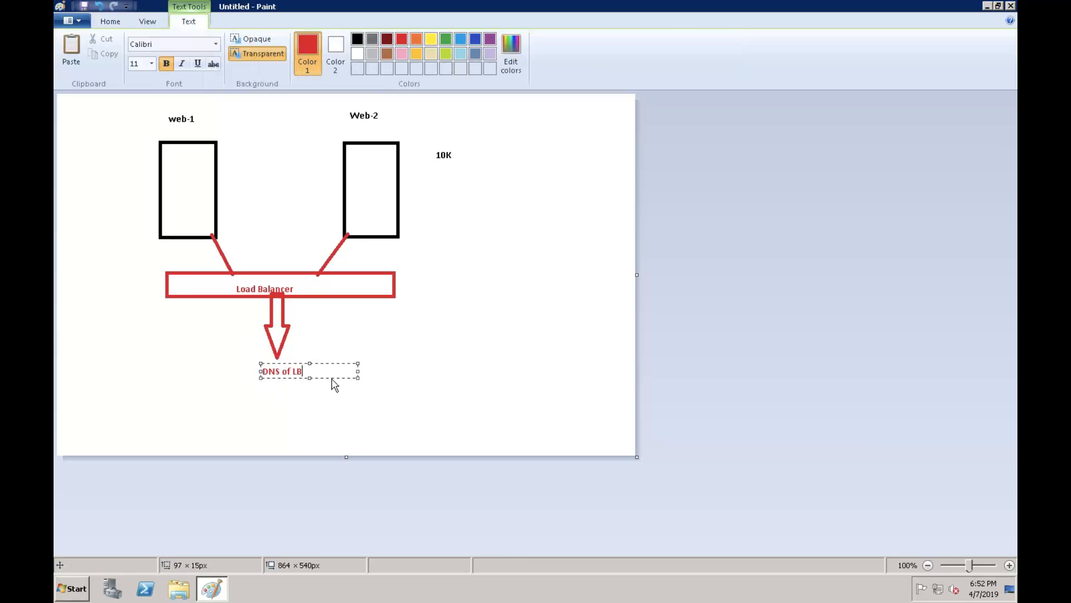
{"action": "left_click_drag", "start_coordinate": [306, 370], "coordinate": [222, 366]}
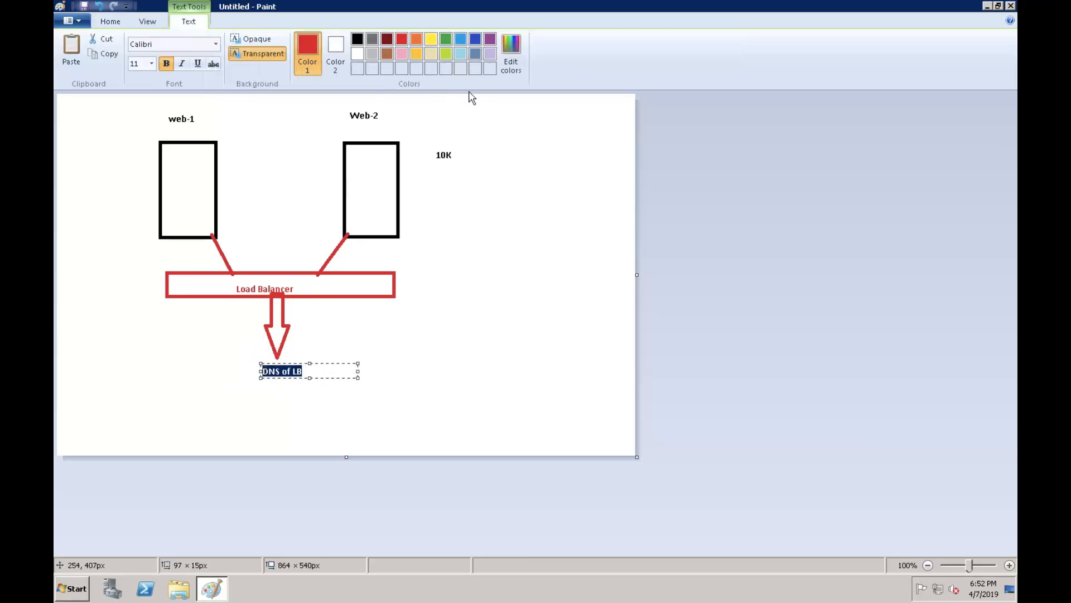
{"action": "left_click", "coordinate": [475, 40]}
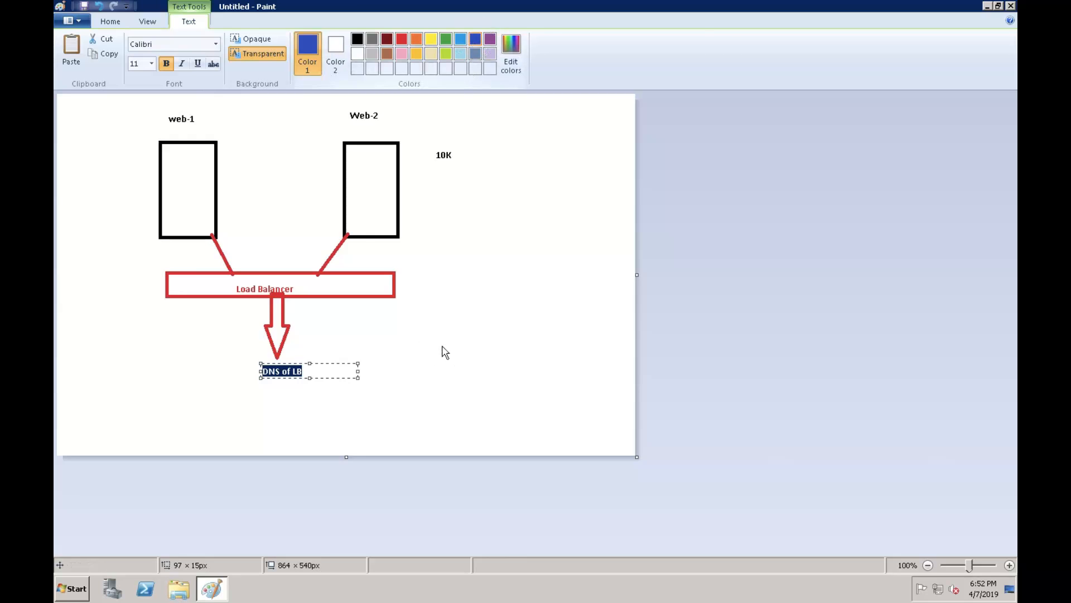
{"action": "left_click", "coordinate": [444, 352]}
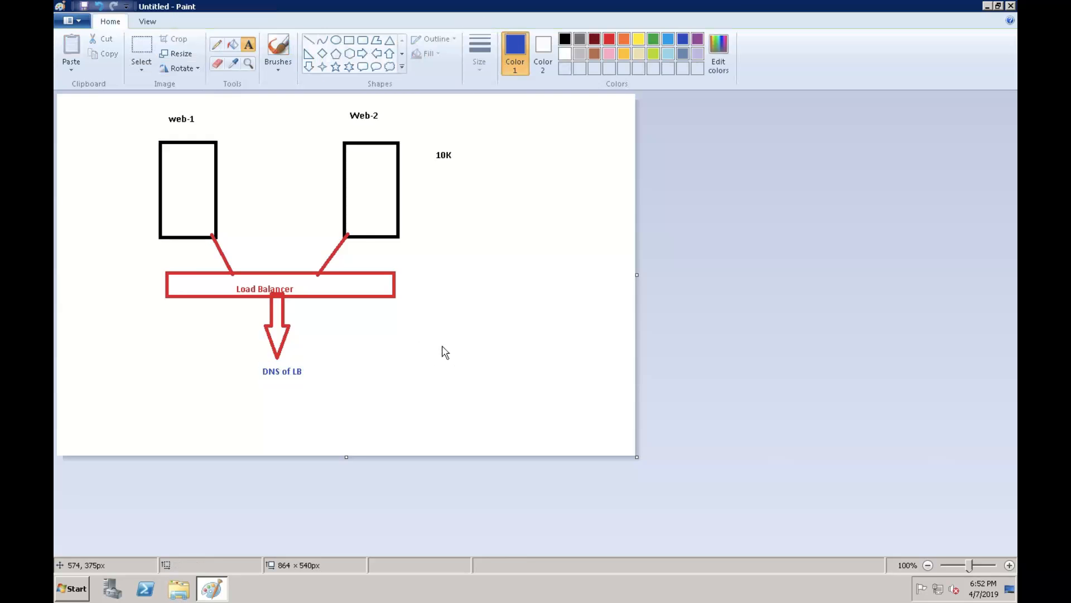
{"action": "left_click", "coordinate": [337, 43]}
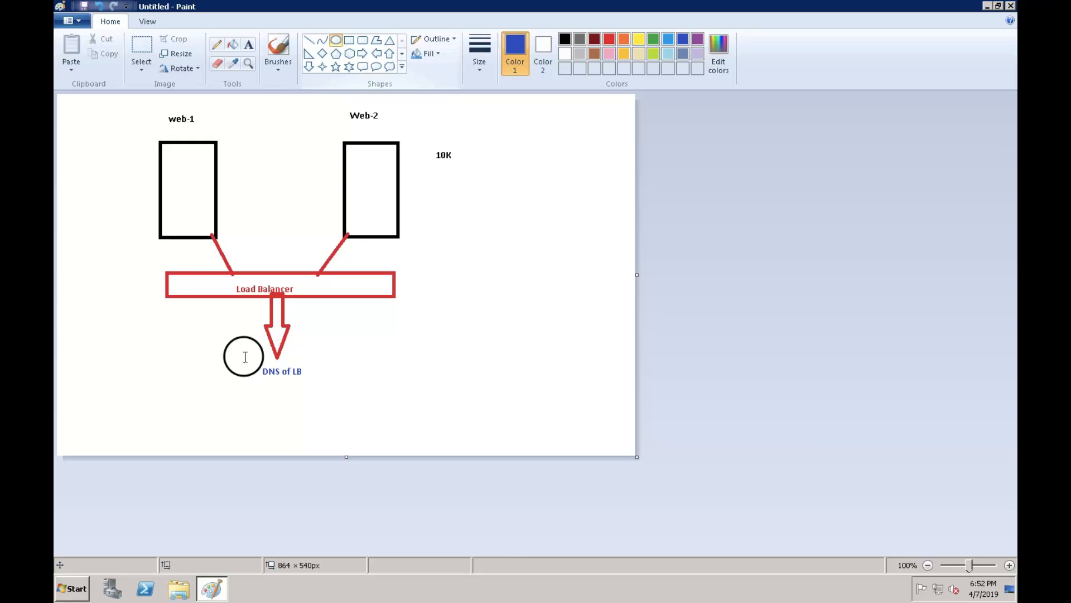
{"action": "left_click_drag", "start_coordinate": [241, 355], "coordinate": [329, 396]}
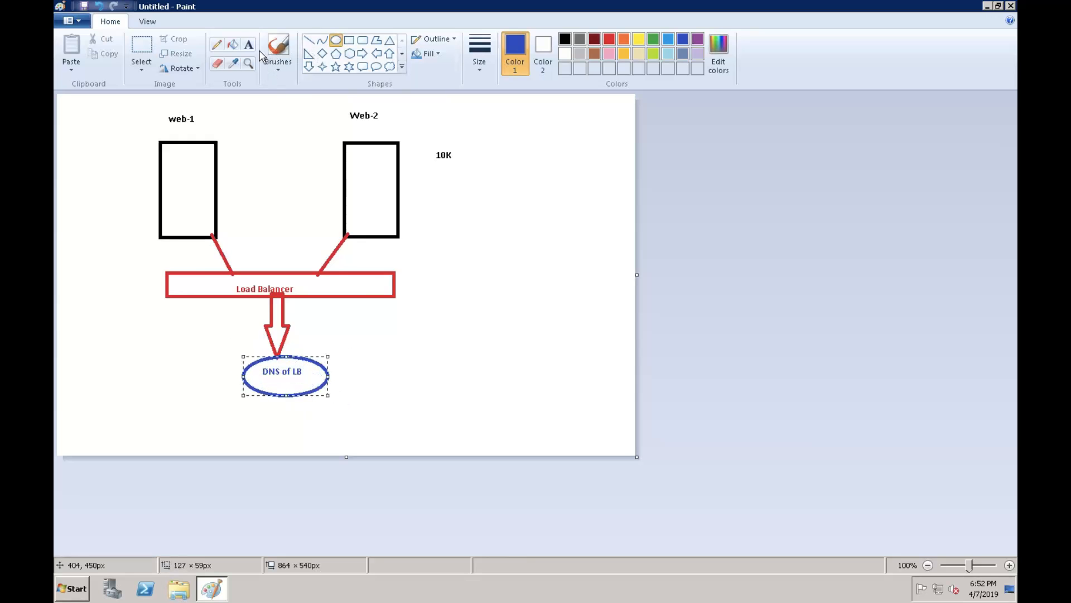
{"action": "left_click", "coordinate": [311, 40]}
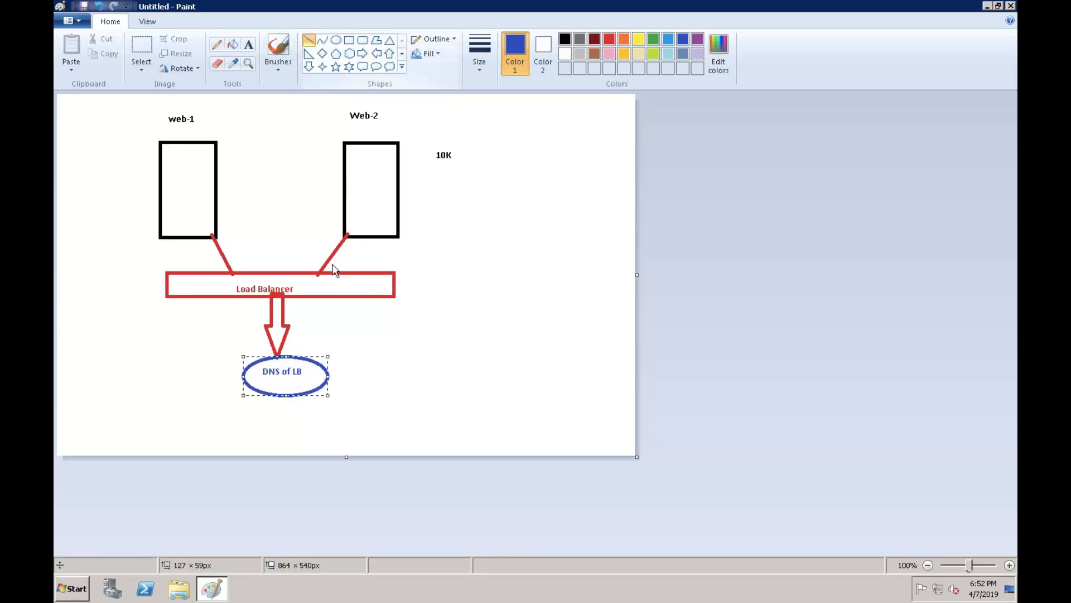
{"action": "mouse_move", "coordinate": [328, 377]}
{"action": "left_mouse_down"}
{"action": "mouse_move", "coordinate": [455, 371]}
{"action": "mouse_move", "coordinate": [430, 360]}
{"action": "mouse_move", "coordinate": [462, 375]}
{"action": "mouse_move", "coordinate": [449, 388]}
{"action": "mouse_move", "coordinate": [490, 362]}
{"action": "mouse_move", "coordinate": [592, 378]}
{"action": "left_mouse_up"}
{"action": "left_click", "coordinate": [249, 44]}
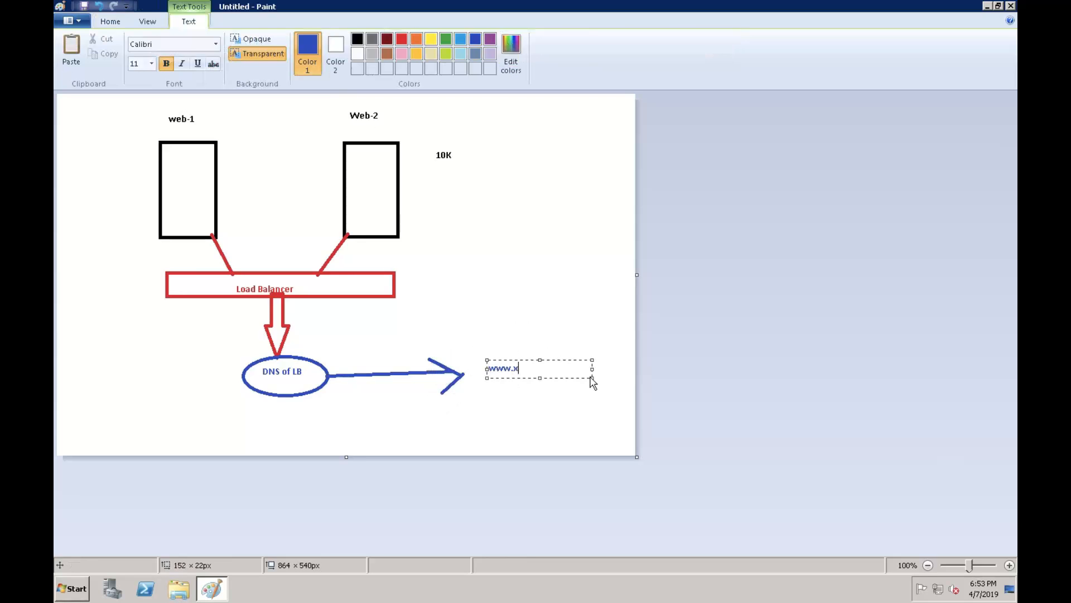
{"action": "type", "text": "www.xyz.com"}
{"action": "left_click_drag", "start_coordinate": [593, 378], "coordinate": [629, 418]}
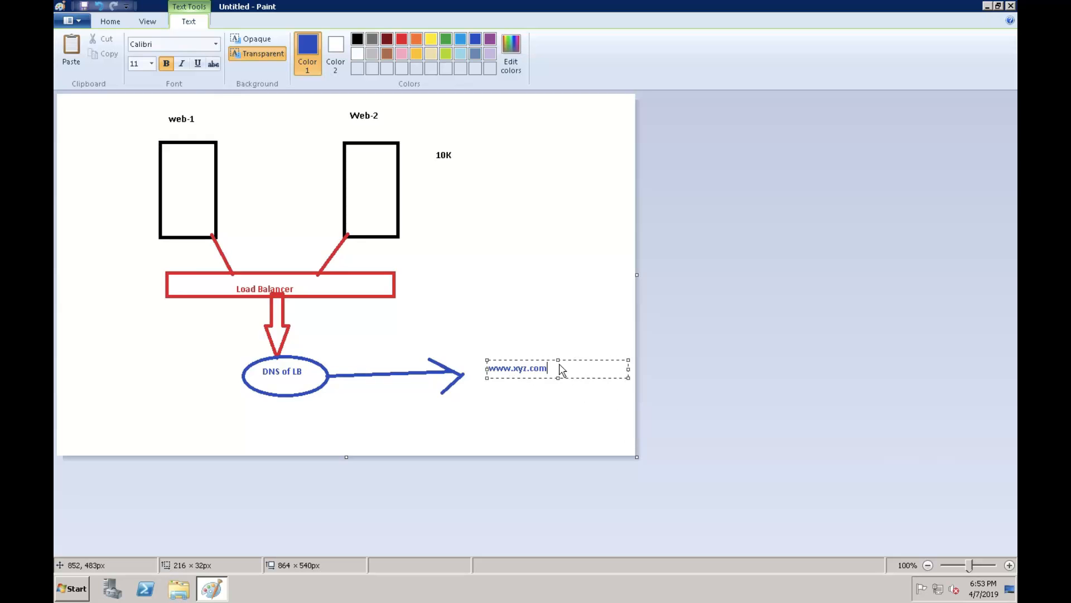
{"action": "left_click_drag", "start_coordinate": [552, 368], "coordinate": [462, 367]}
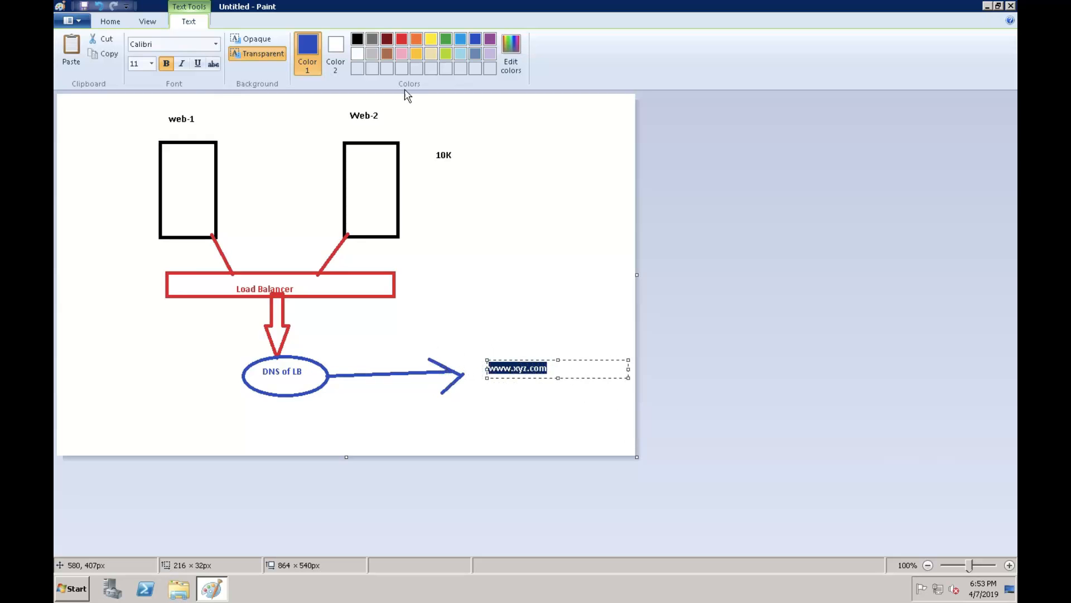
{"action": "left_click", "coordinate": [539, 215]}
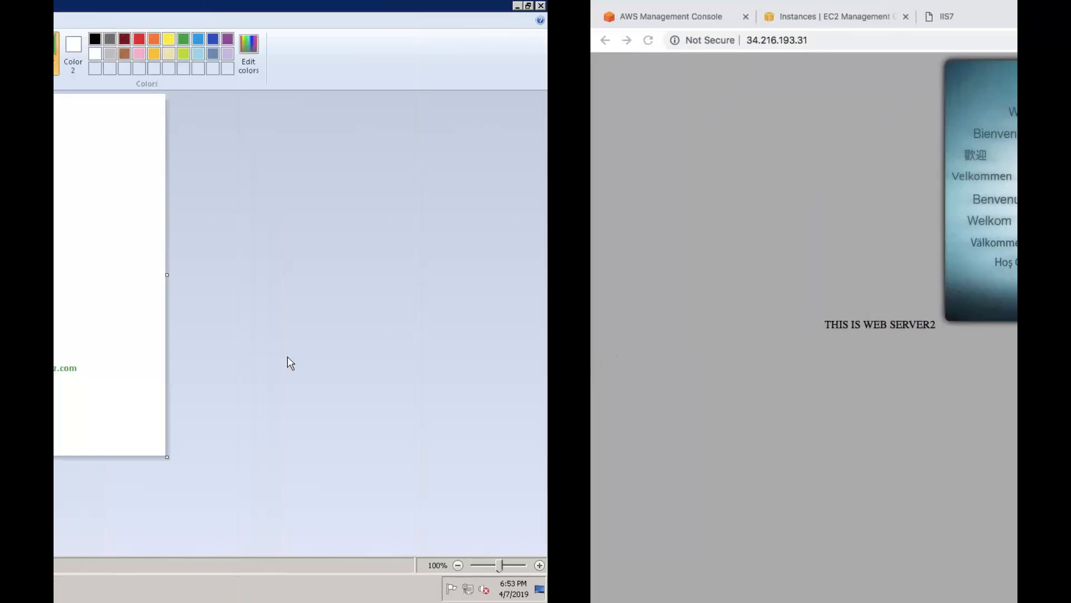
Switch to Chrome and review the two web server pages and the EC2 instance list.
{"action": "key", "text": "ctrl+Right"}
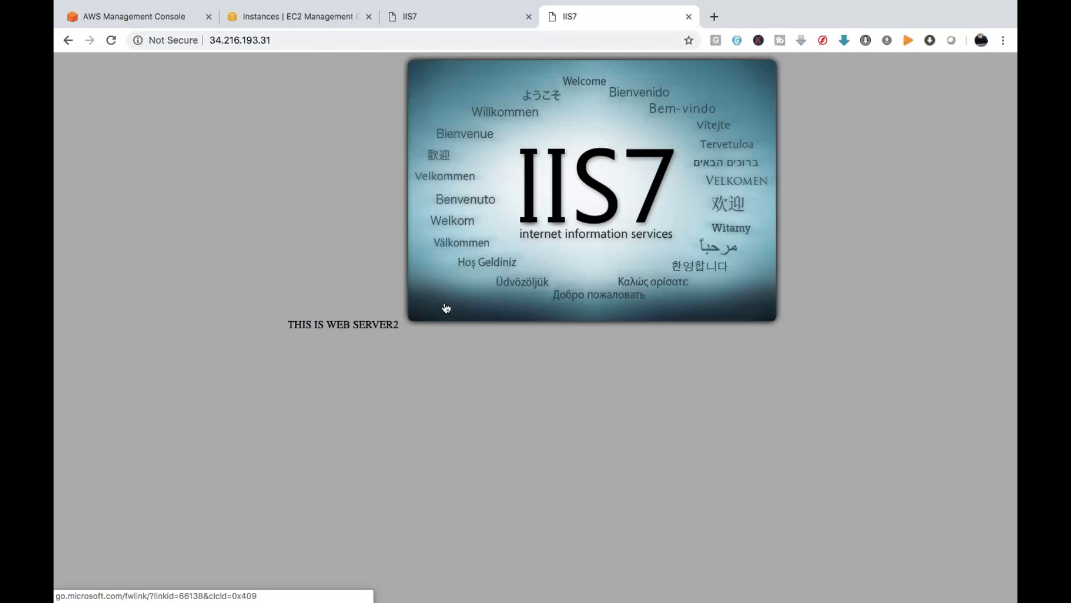
{"action": "left_click", "coordinate": [456, 17]}
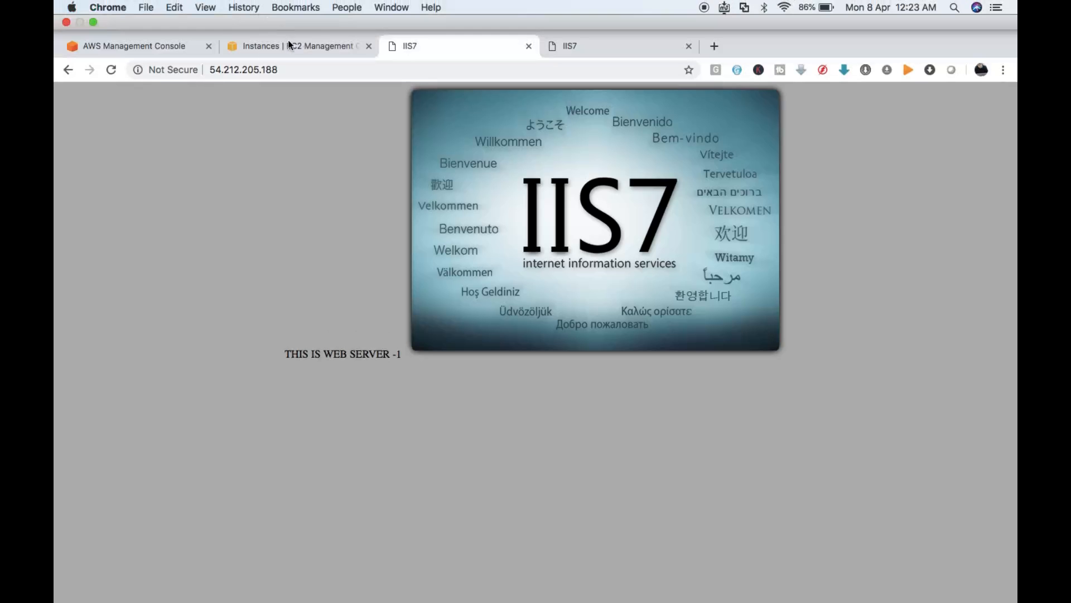
{"action": "left_click", "coordinate": [292, 48]}
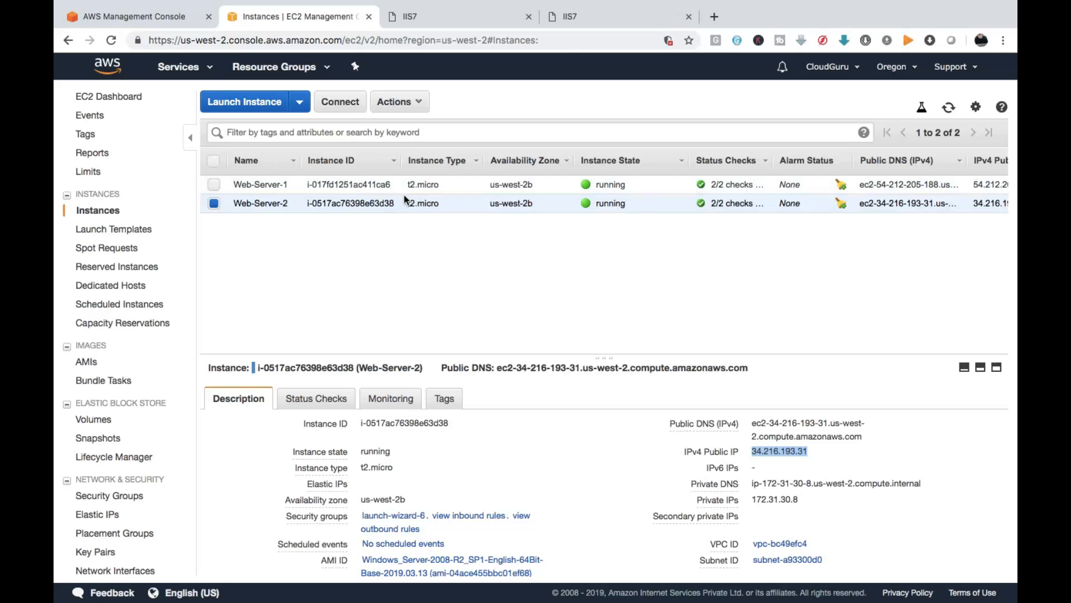
{"action": "left_click", "coordinate": [459, 18]}
{"action": "left_click", "coordinate": [556, 17]}
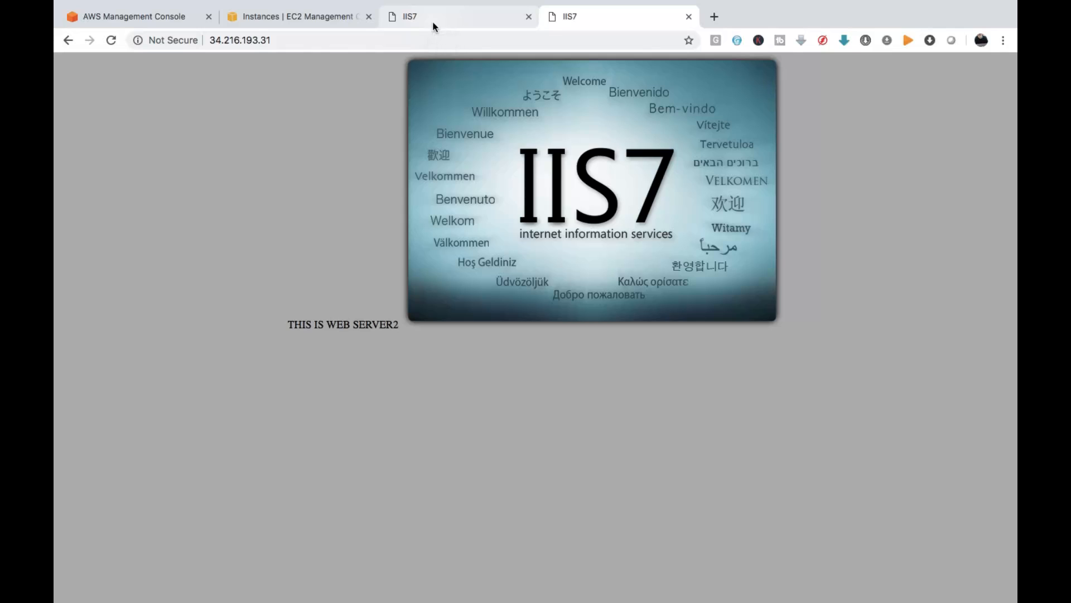
Start creating a Classic Load Balancer from the Load Balancers resource on the EC2 dashboard.
{"action": "left_click", "coordinate": [289, 17]}
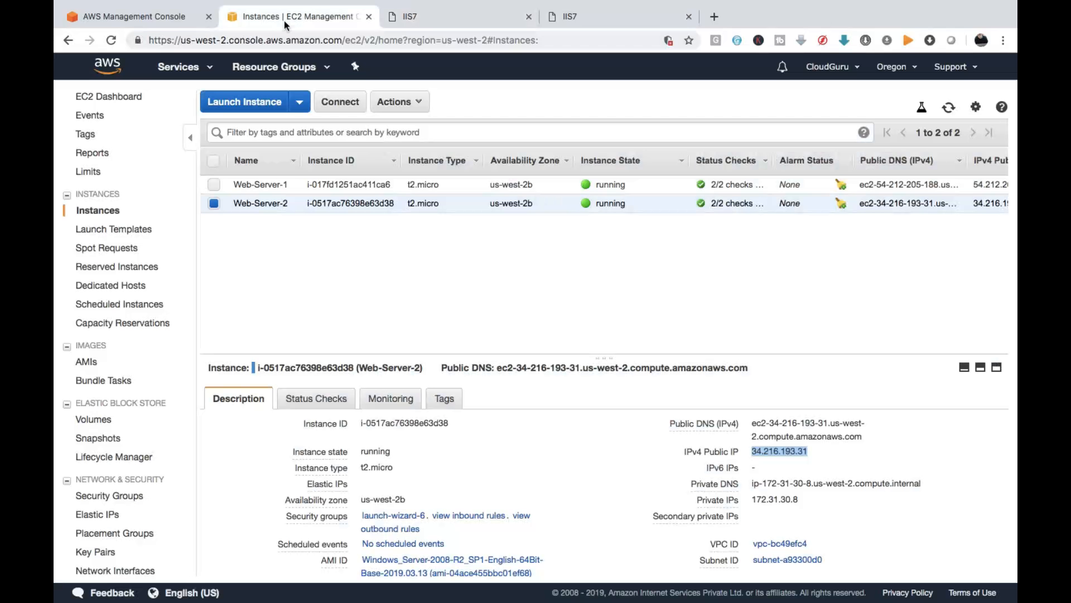
{"action": "left_click", "coordinate": [133, 99]}
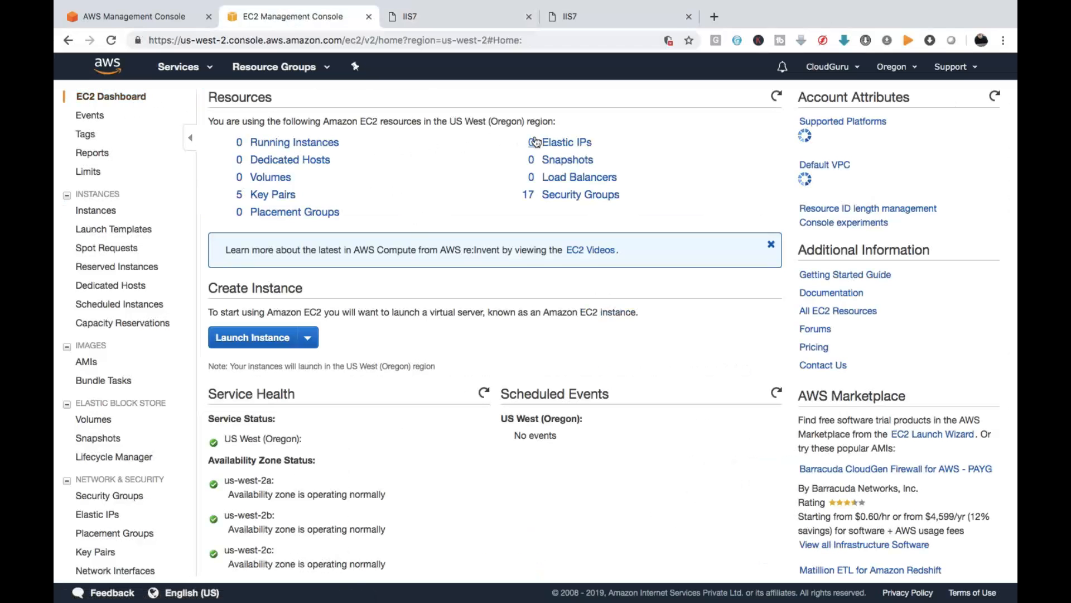
{"action": "left_click", "coordinate": [572, 181]}
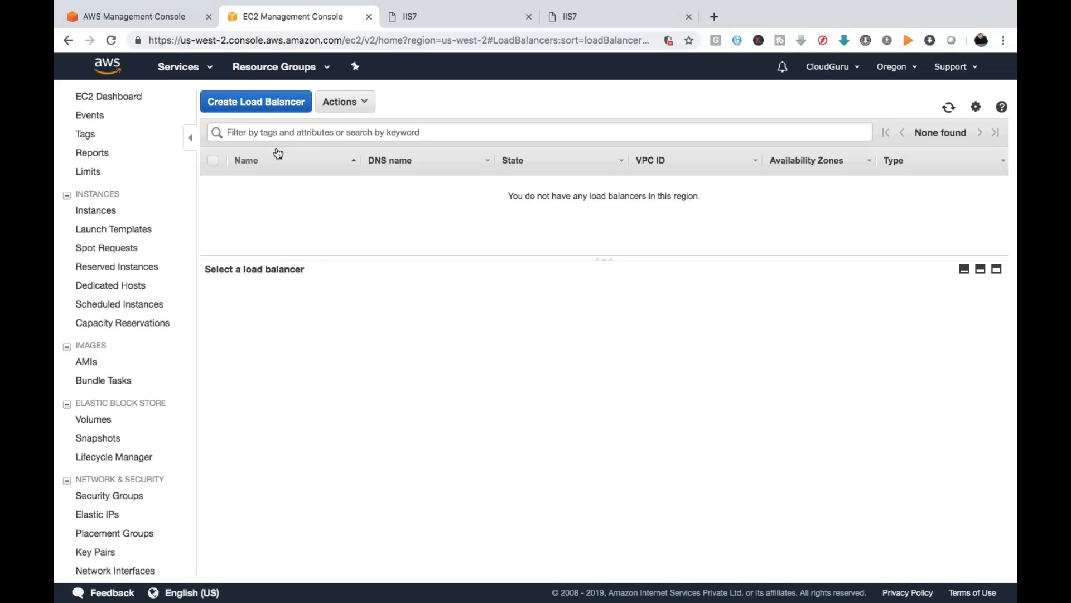
{"action": "left_click", "coordinate": [246, 102]}
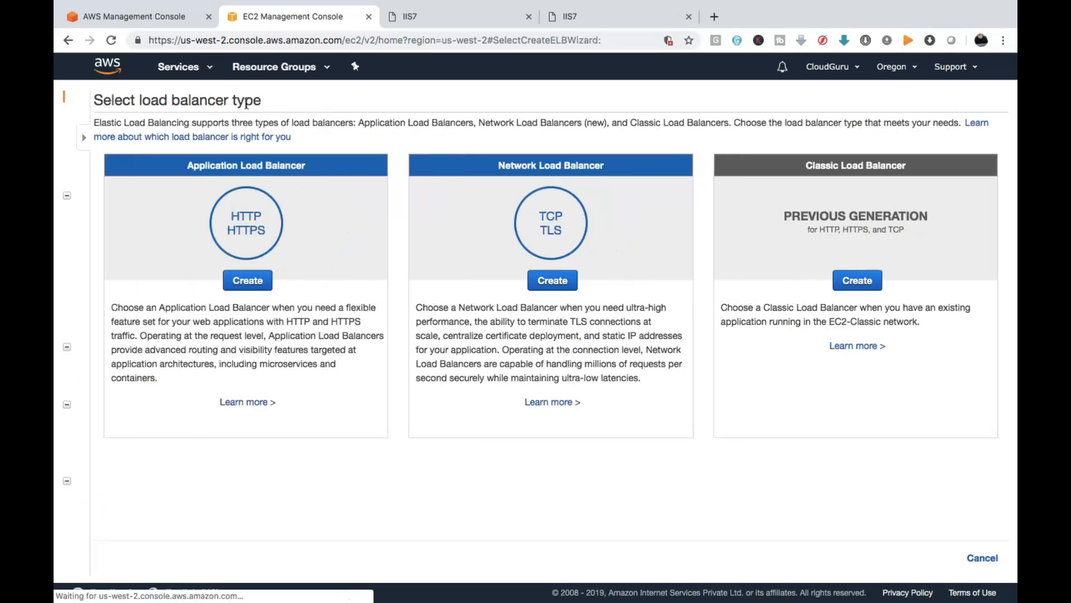
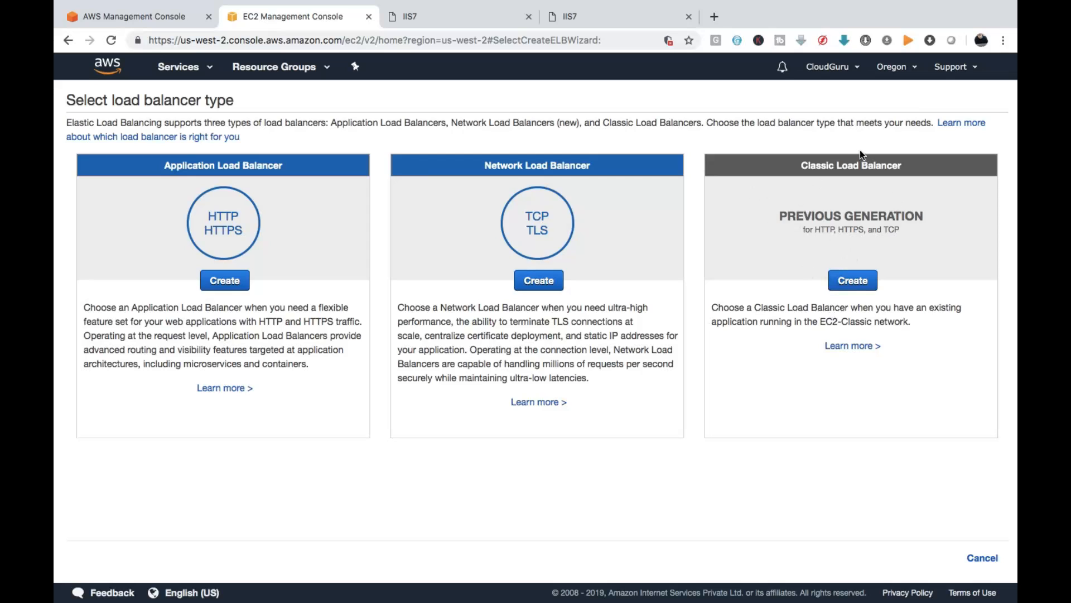
{"action": "left_click", "coordinate": [853, 282]}
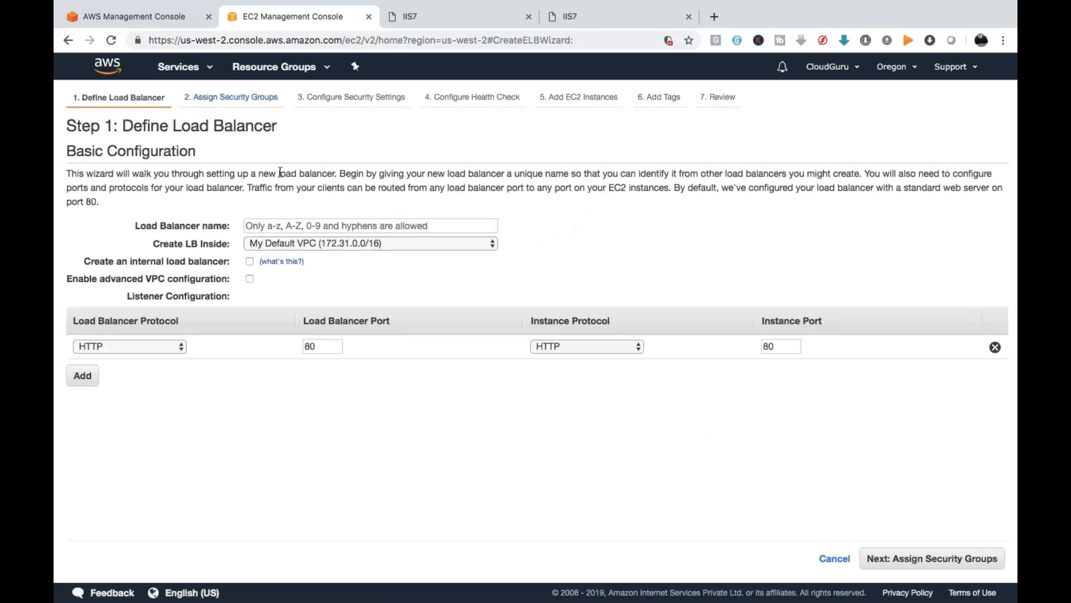
Name the load balancer DEMO-LOAD-BALANCER, keep the default VPC and HTTP port 80 listener, and proceed to security group assignment.
{"action": "left_click", "coordinate": [281, 224]}
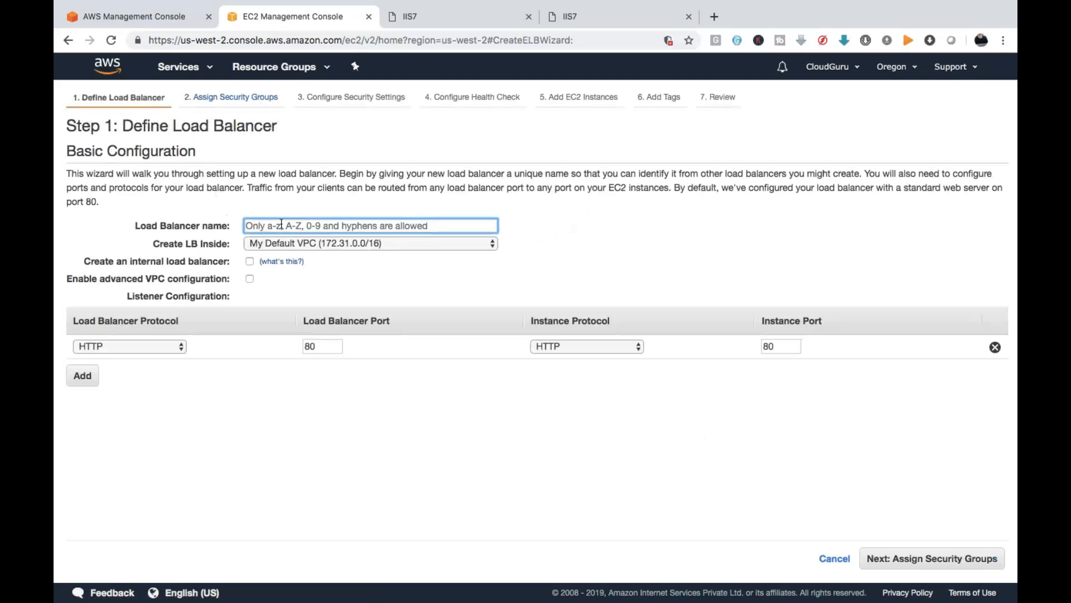
{"action": "type", "text": "DEMO"}
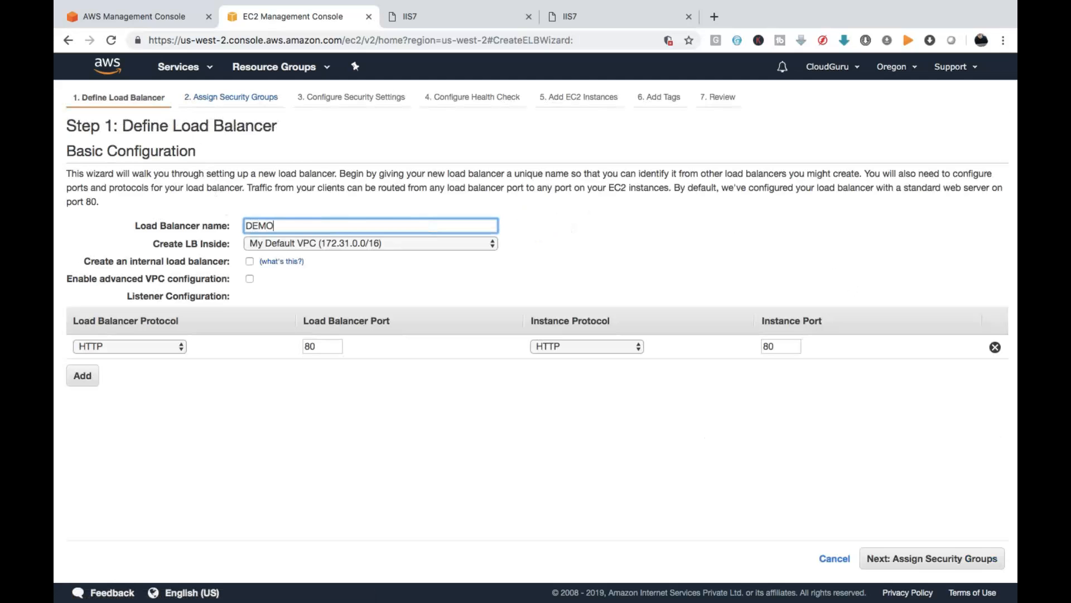
{"action": "type", "text": "-LOAD-BALANCER"}
{"action": "left_click", "coordinate": [454, 273]}
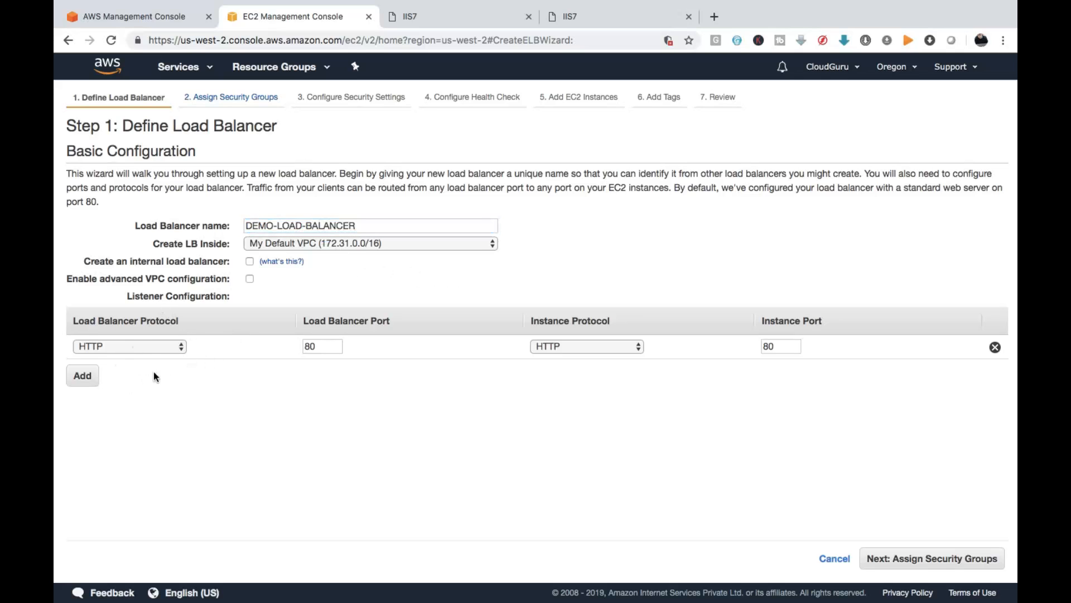
{"action": "left_click", "coordinate": [919, 564]}
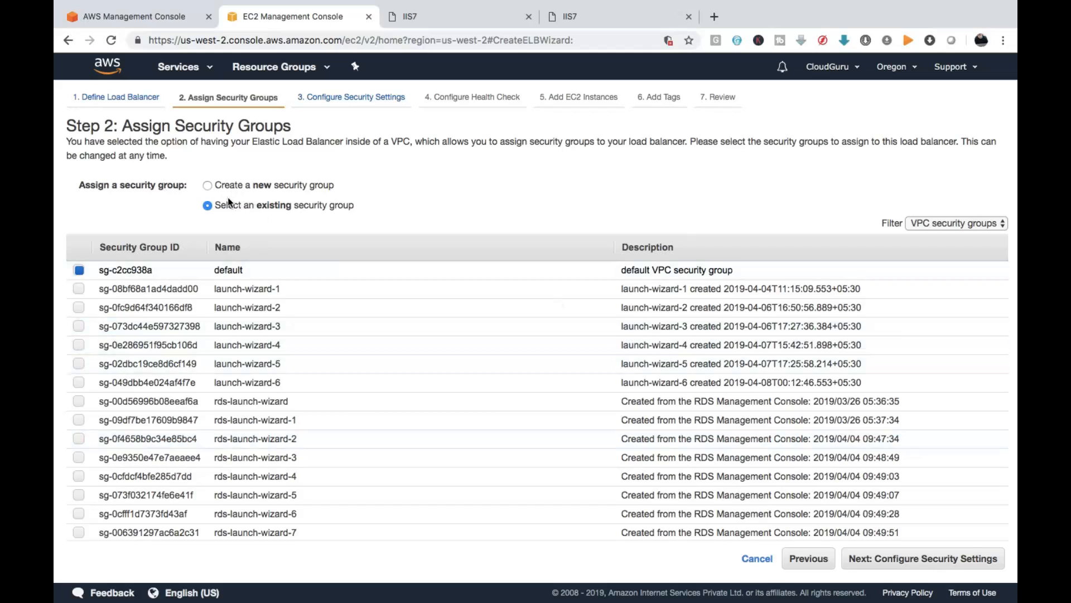
Assign only the existing launch-wizard-6 security group in place of default and proceed to the health check configuration.
{"action": "left_click", "coordinate": [79, 269]}
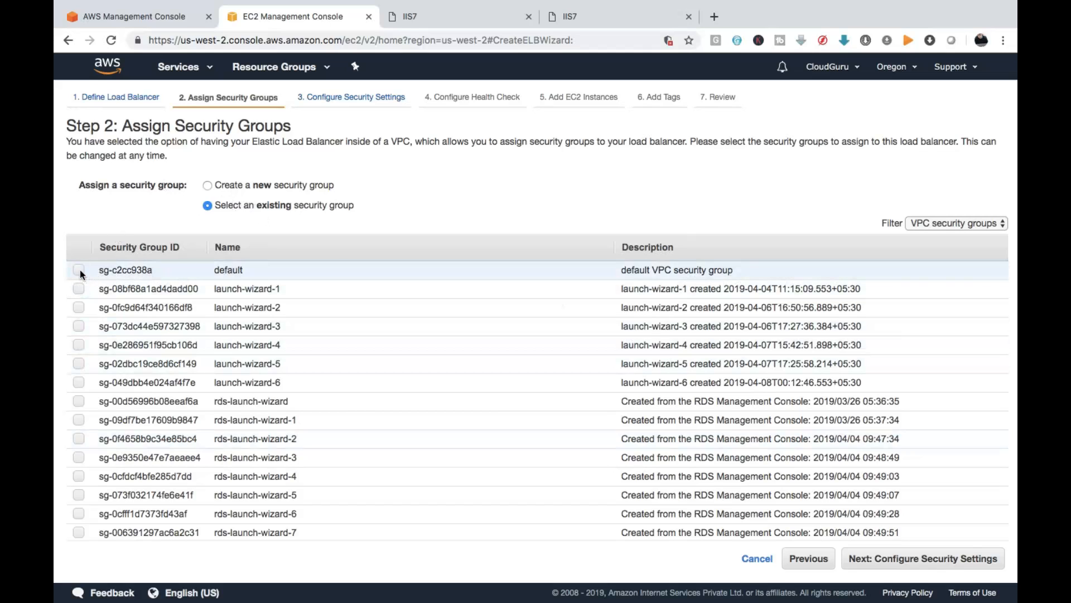
{"action": "left_click", "coordinate": [78, 382]}
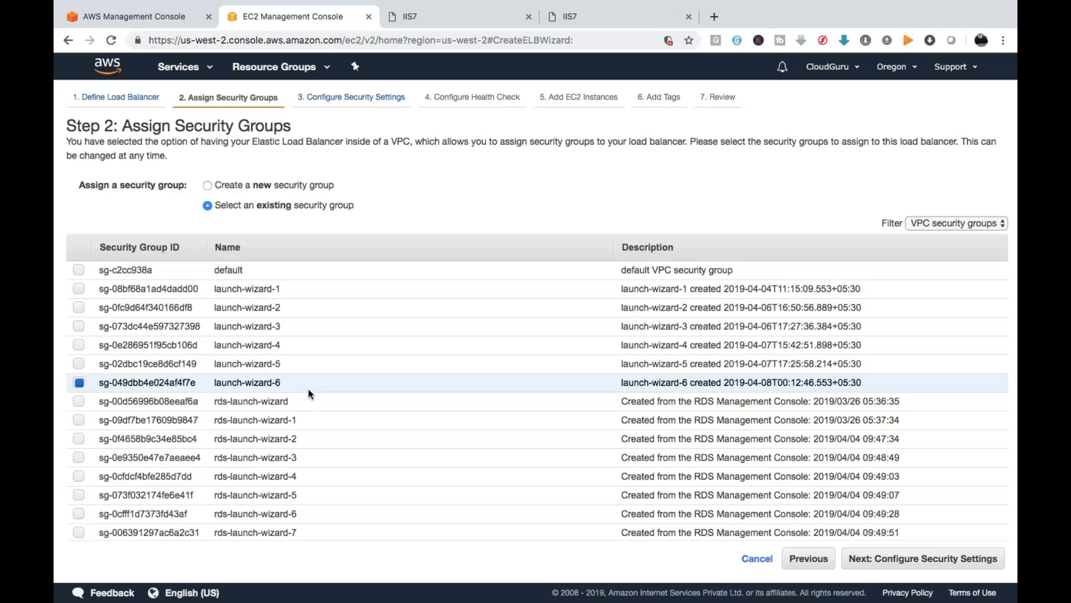
{"action": "scroll", "coordinate": [440, 379], "scroll_direction": "down", "scroll_amount": 3}
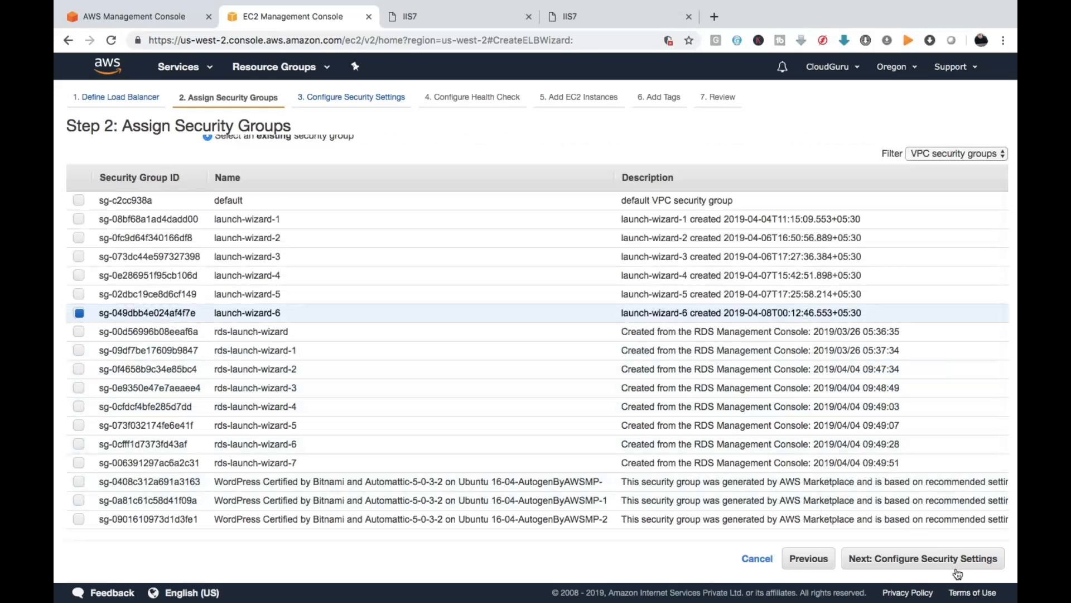
{"action": "left_click", "coordinate": [938, 561]}
{"action": "left_click", "coordinate": [938, 561]}
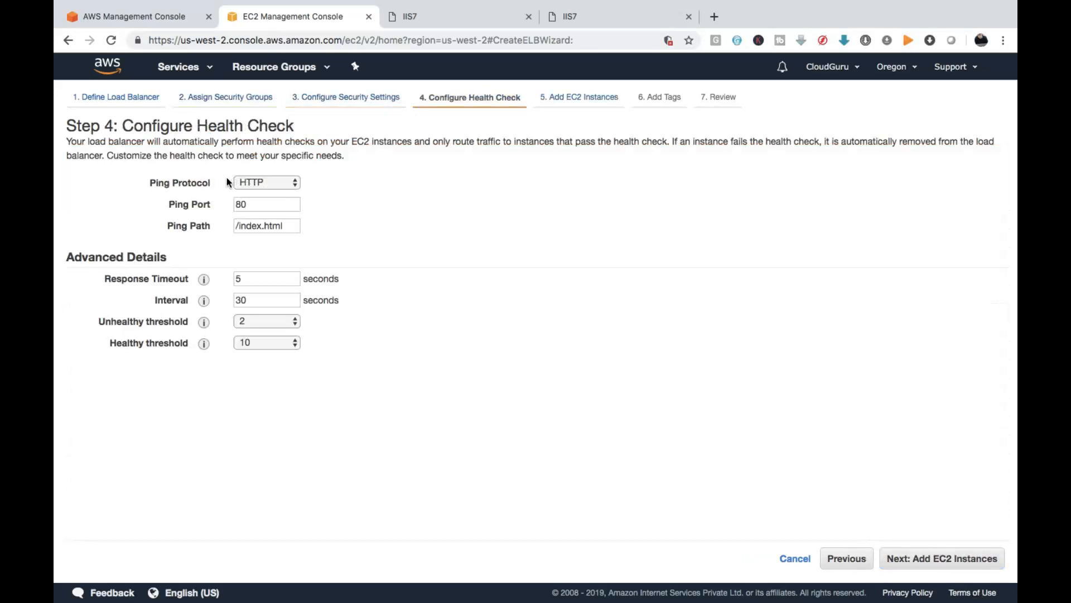
Set the health check ping protocol to TCP and proceed to adding EC2 instances.
{"action": "left_click", "coordinate": [297, 183]}
{"action": "left_click", "coordinate": [258, 197]}
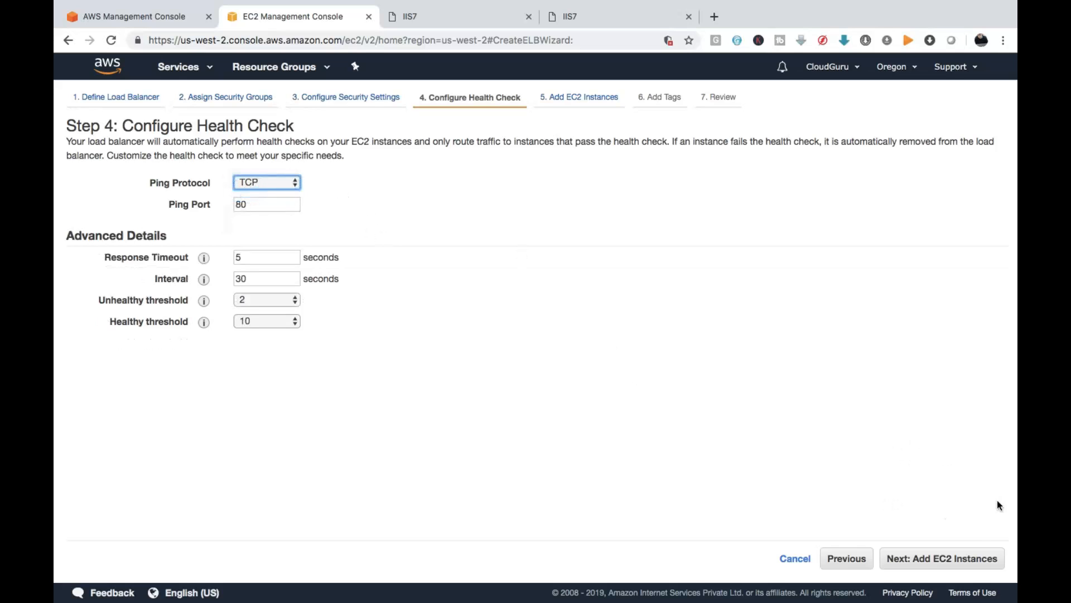
{"action": "left_click", "coordinate": [948, 560]}
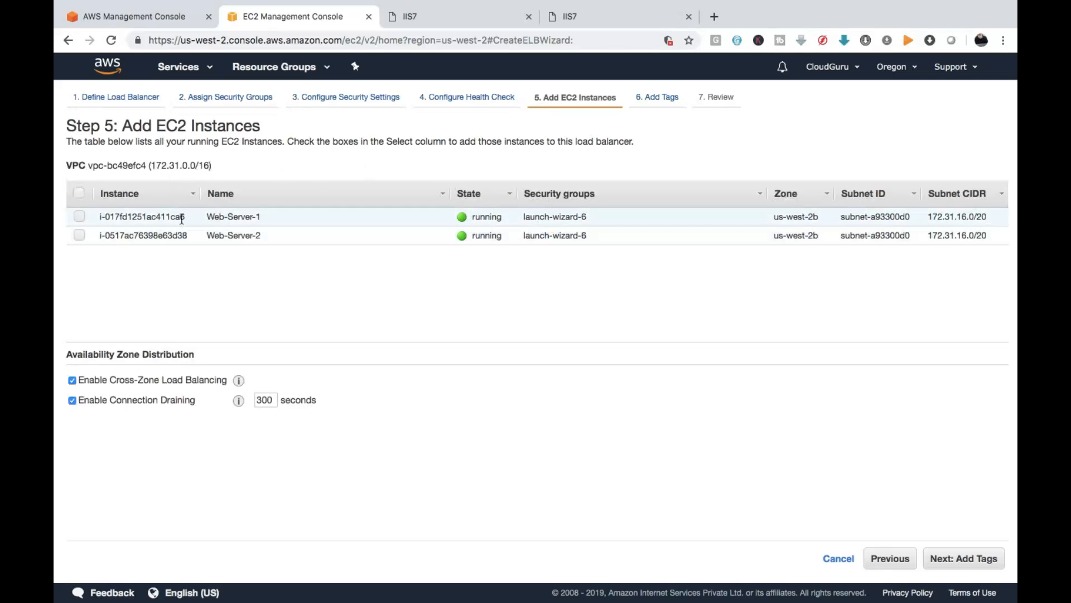
Add Web-Server-1 and Web-Server-2 to the load balancer, leave the tags empty, and create it.
{"action": "left_click", "coordinate": [78, 192]}
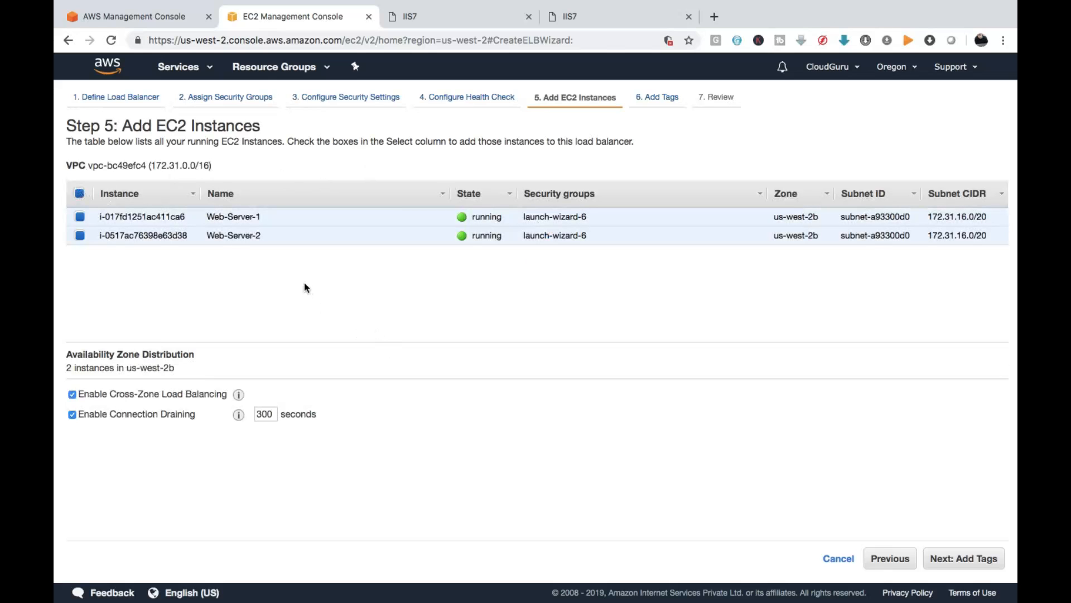
{"action": "left_click", "coordinate": [985, 568]}
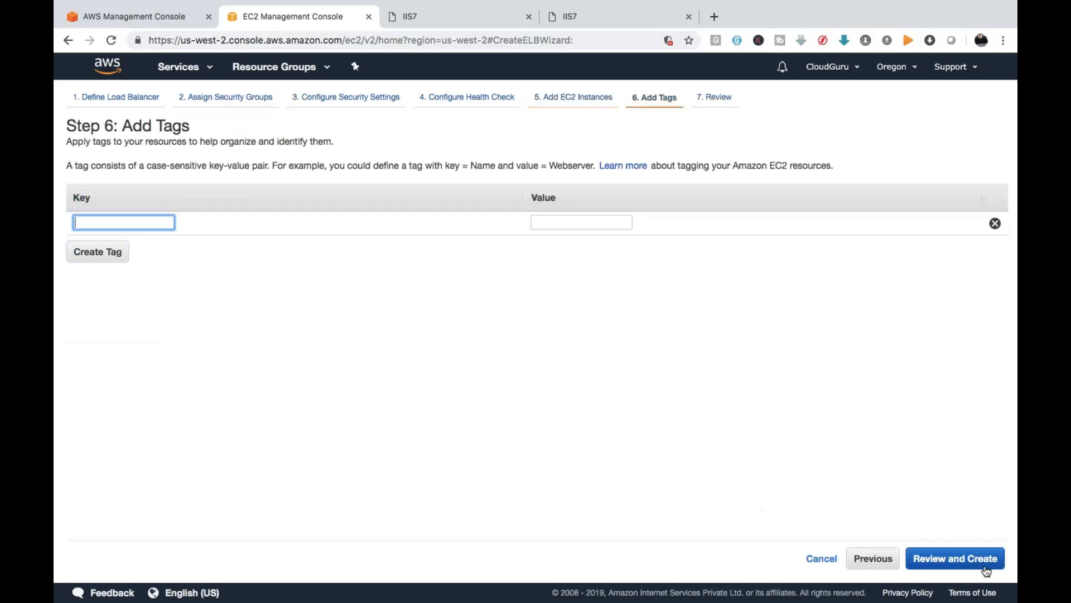
{"action": "left_click", "coordinate": [956, 557]}
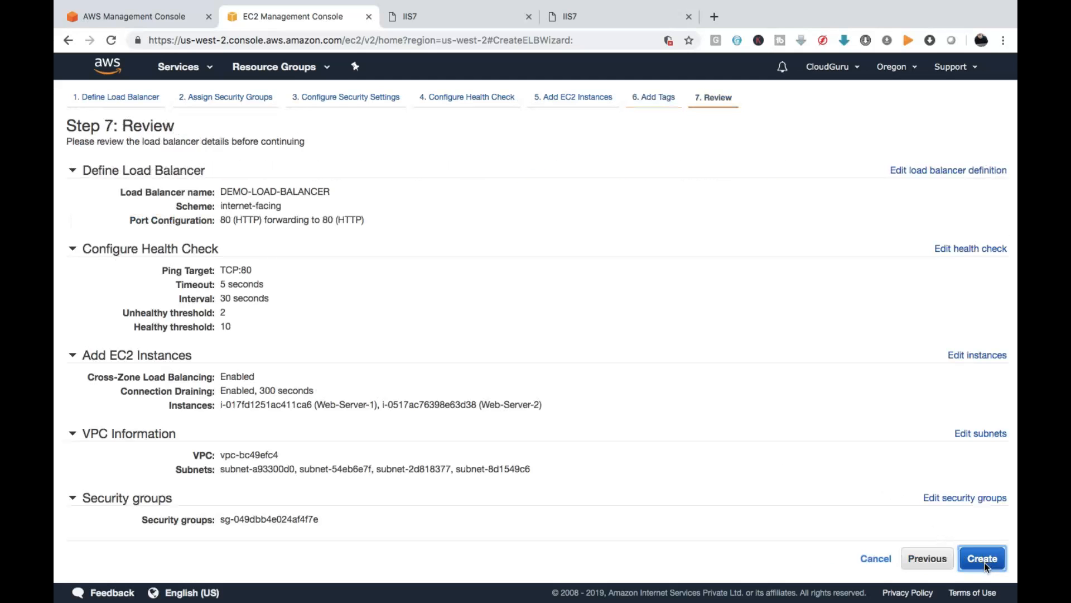
{"action": "left_click", "coordinate": [983, 560]}
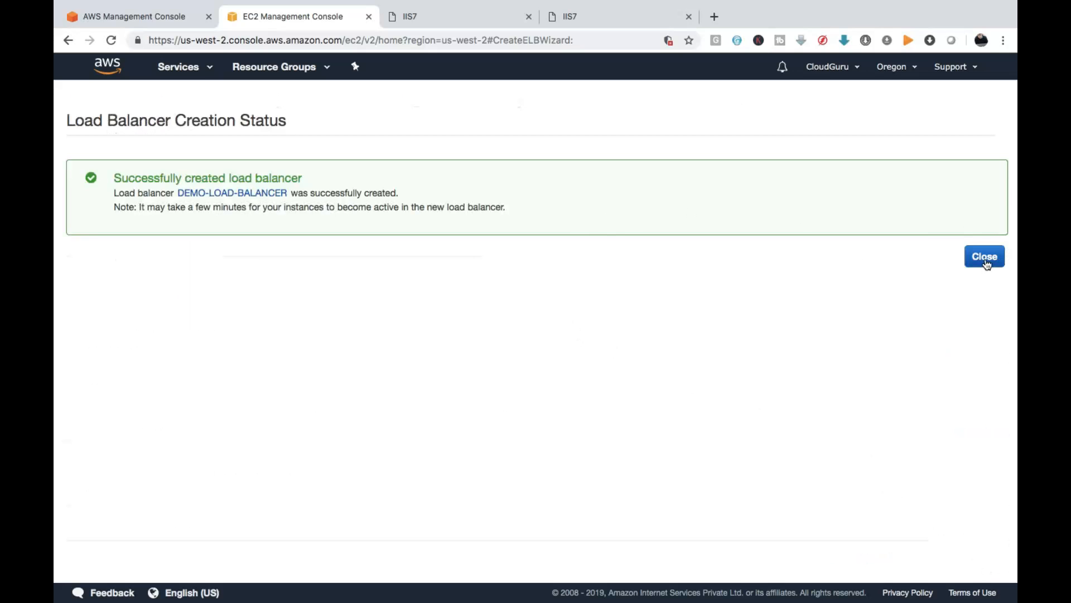
{"action": "left_click", "coordinate": [985, 260]}
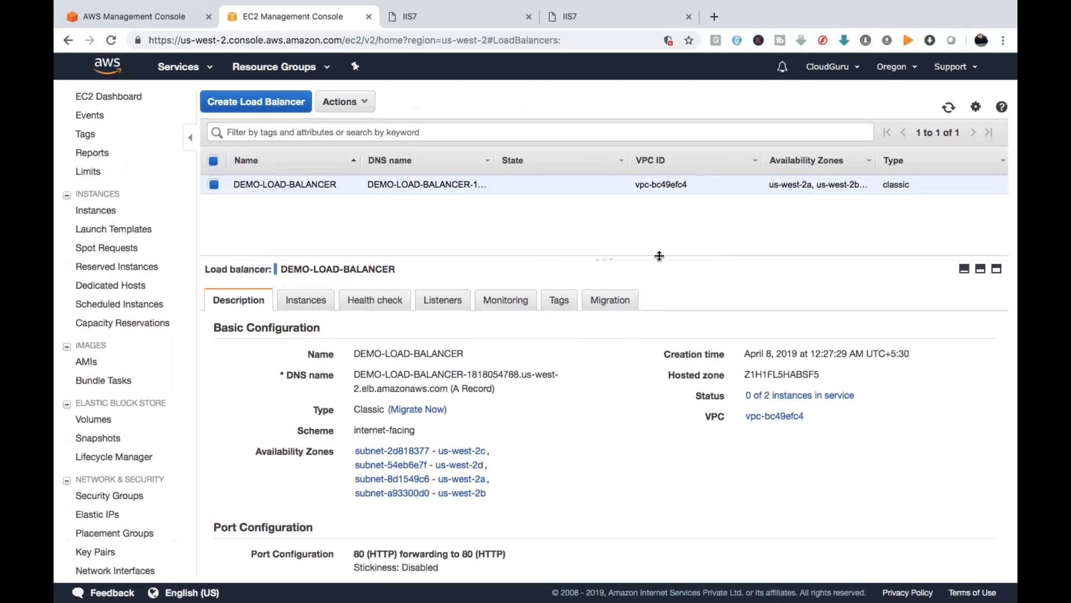
Check the status of the instances registered with DEMO-LOAD-BALANCER and return to its description.
{"action": "mouse_move", "coordinate": [651, 256]}
{"action": "left_mouse_down"}
{"action": "mouse_move", "coordinate": [643, 208]}
{"action": "mouse_move", "coordinate": [654, 259]}
{"action": "left_mouse_up"}
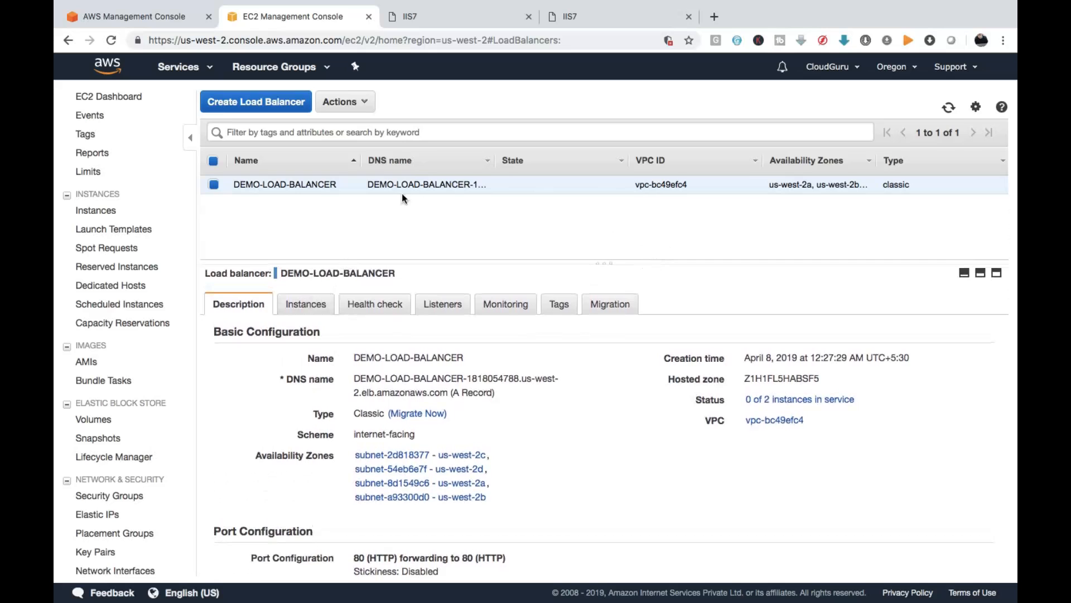
{"action": "left_click", "coordinate": [306, 303]}
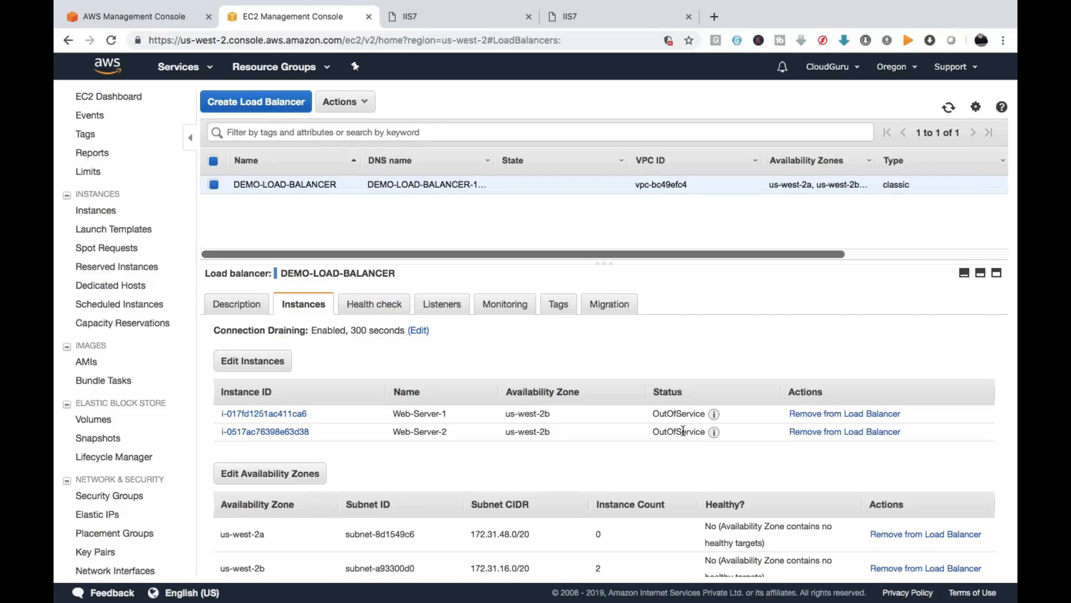
{"action": "left_click", "coordinate": [242, 307]}
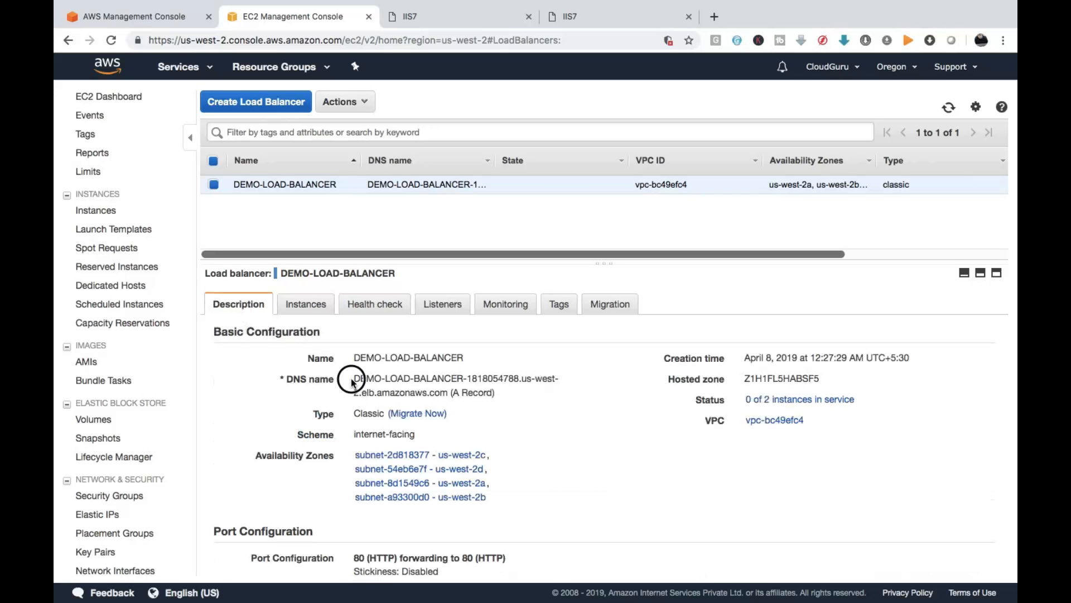
Copy the DNS name of DEMO-LOAD-BALANCER and try to open it in a new browser tab.
{"action": "left_click_drag", "start_coordinate": [353, 378], "coordinate": [450, 392]}
{"action": "key", "text": "ctrl+c"}
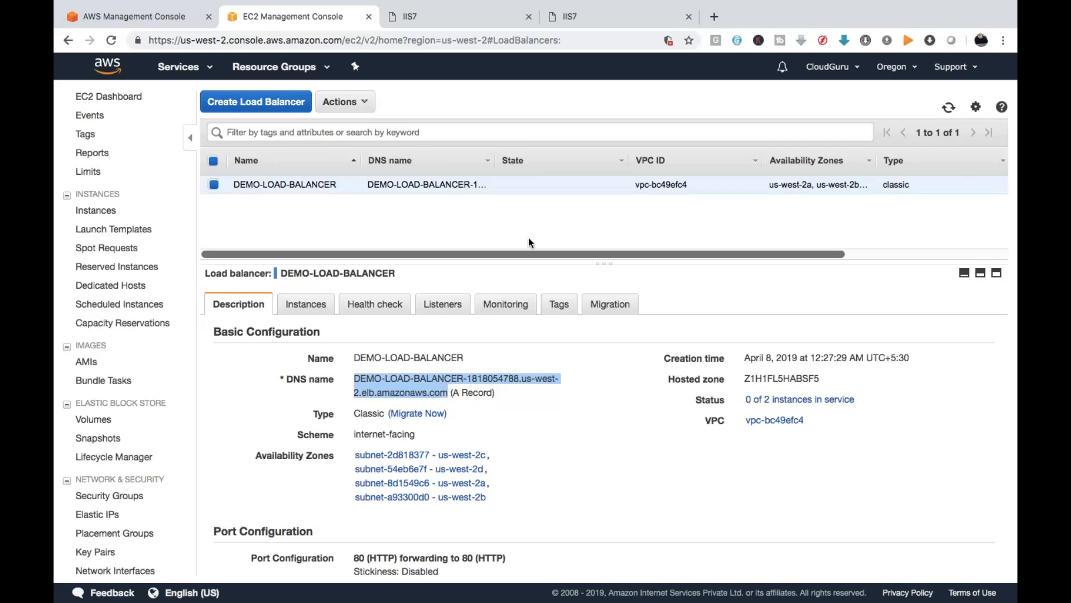
{"action": "left_click", "coordinate": [716, 17]}
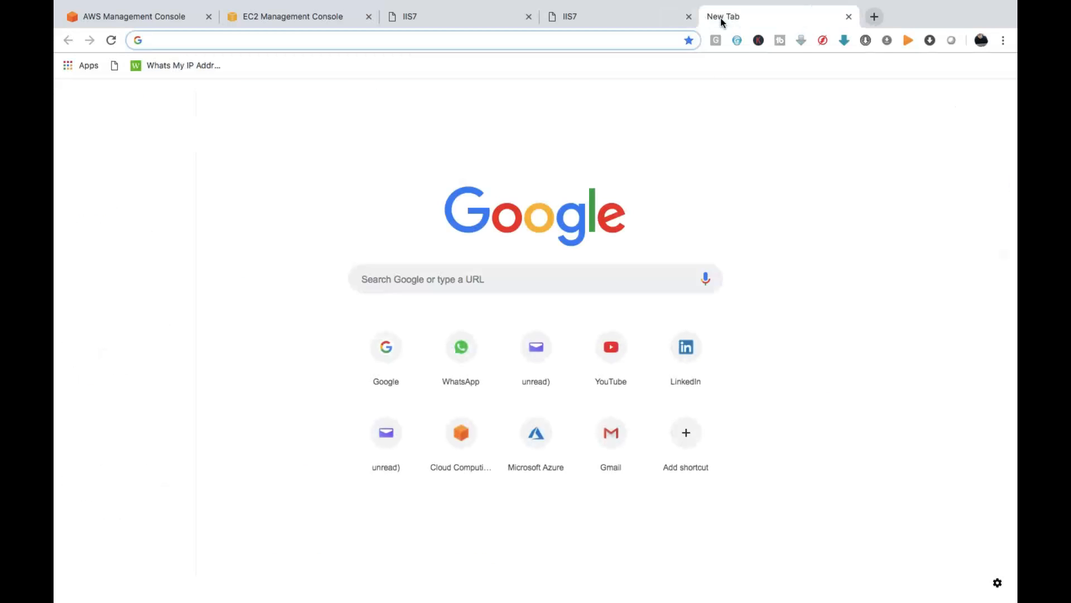
{"action": "key", "text": "ctrl+v"}
{"action": "key", "text": "Return"}
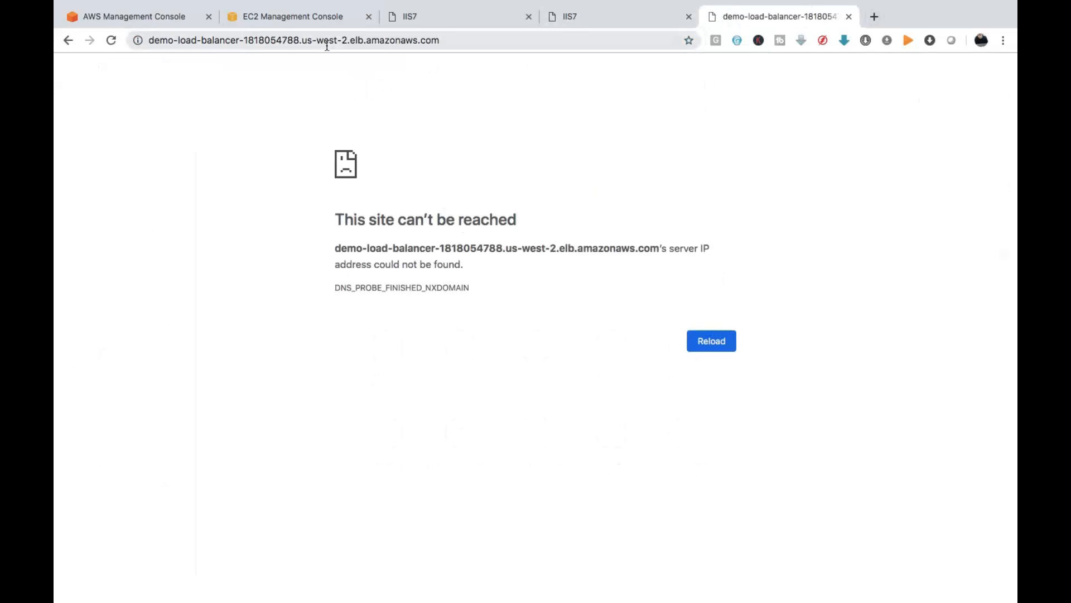
Check the service status of the instances registered with DEMO-LOAD-BALANCER, refreshing the load balancer data.
{"action": "left_click", "coordinate": [271, 17]}
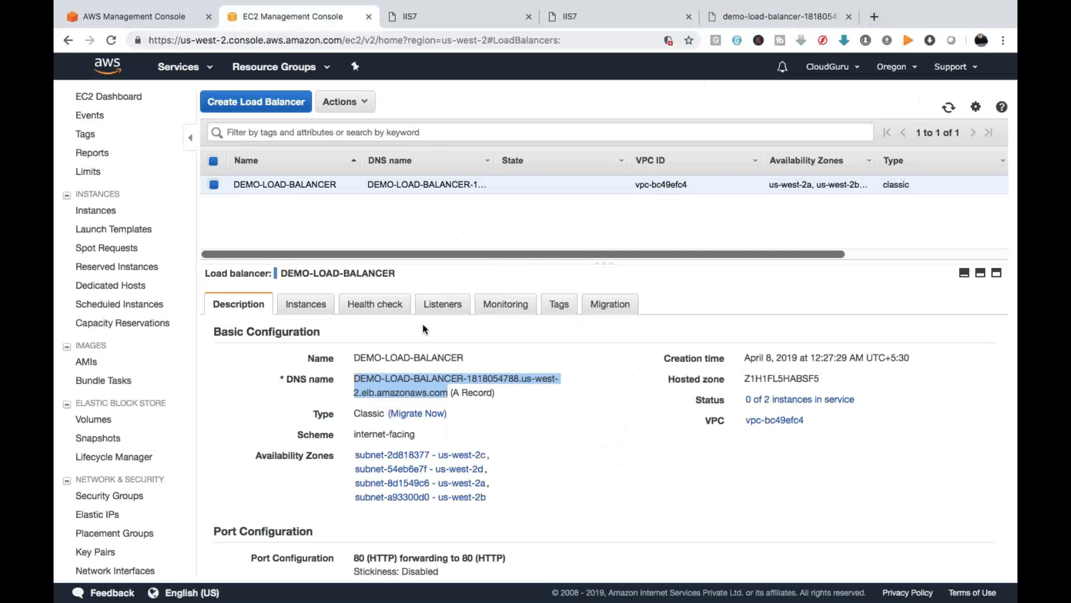
{"action": "left_click", "coordinate": [309, 305]}
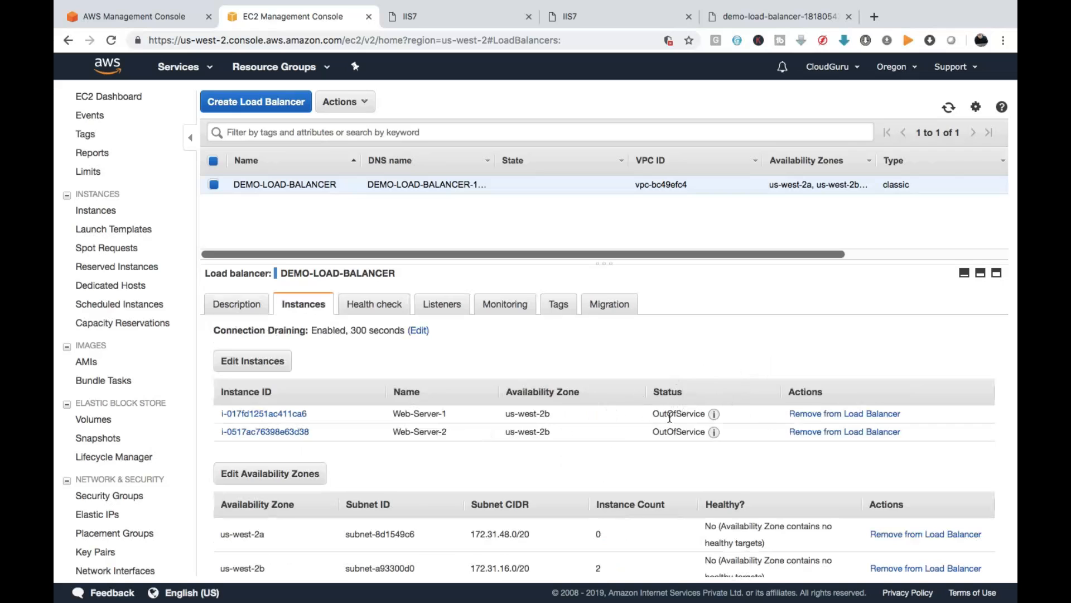
{"action": "left_click", "coordinate": [949, 108]}
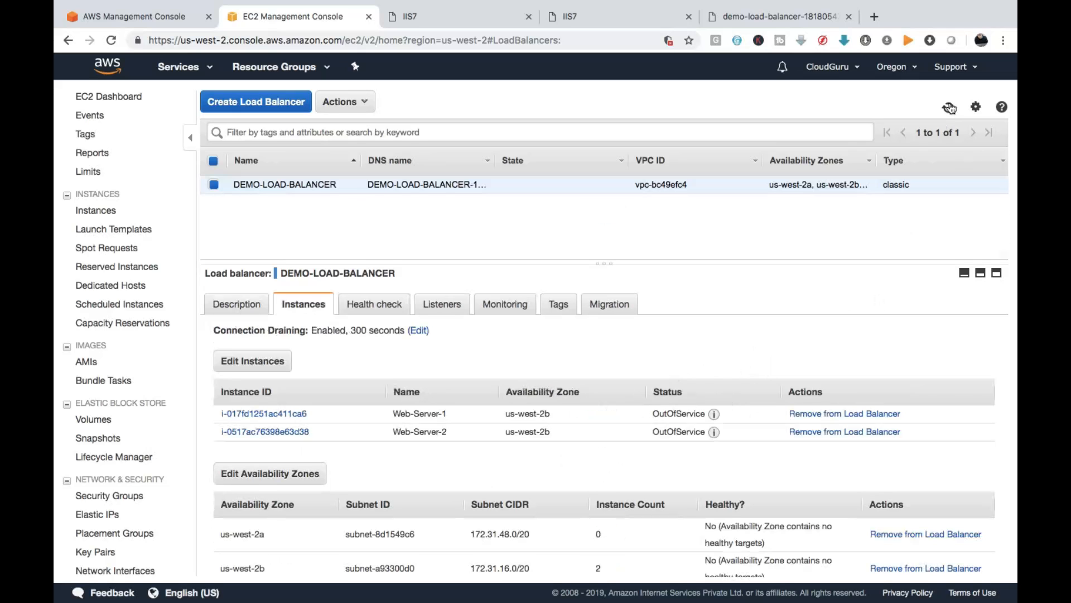
{"action": "left_click", "coordinate": [771, 23]}
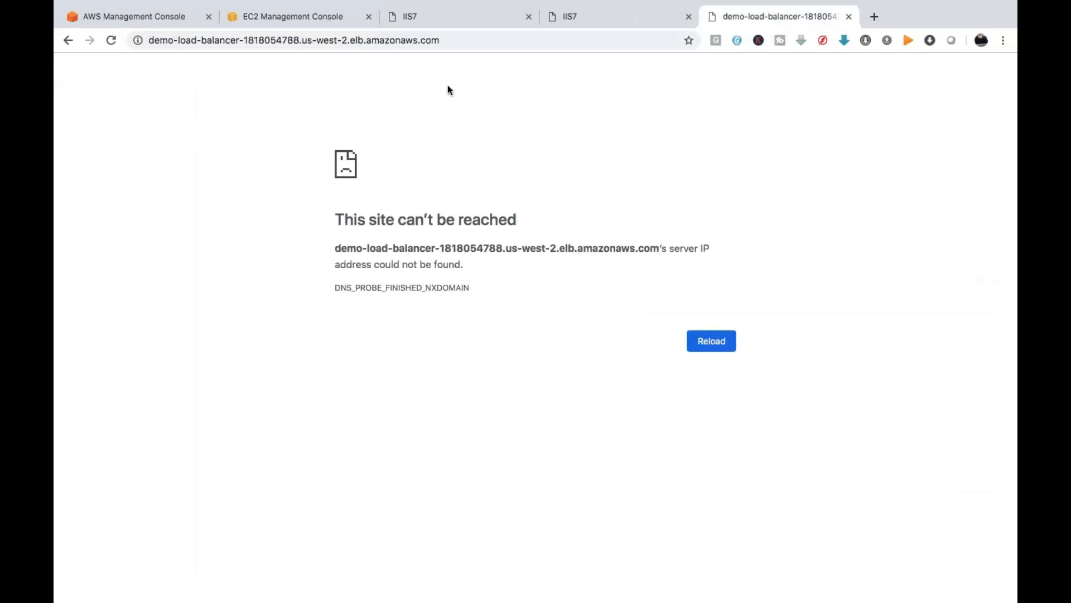
{"action": "left_click", "coordinate": [156, 16]}
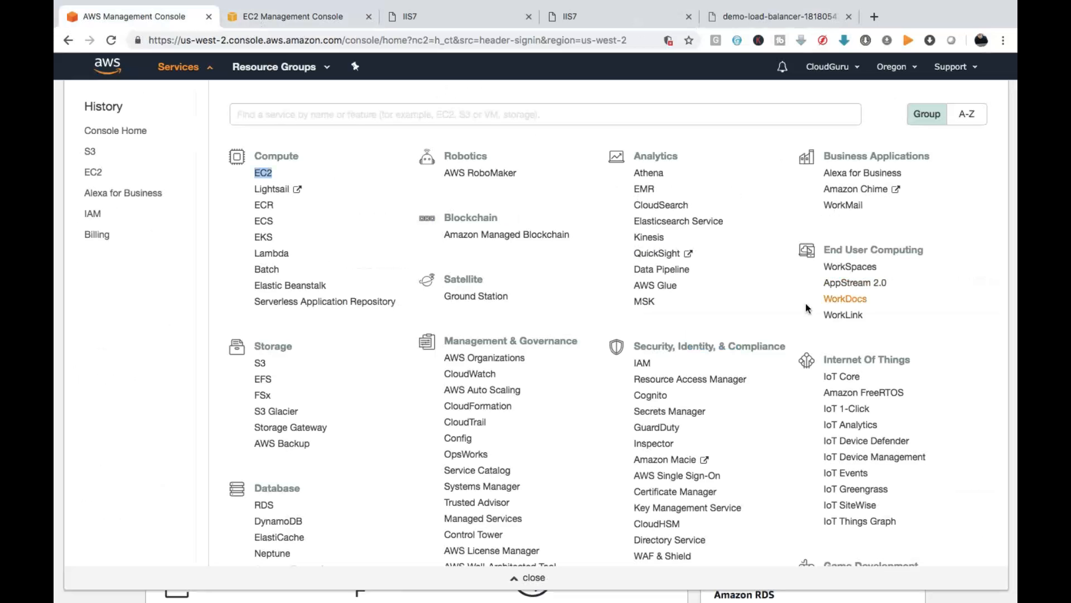
{"action": "left_click", "coordinate": [313, 17]}
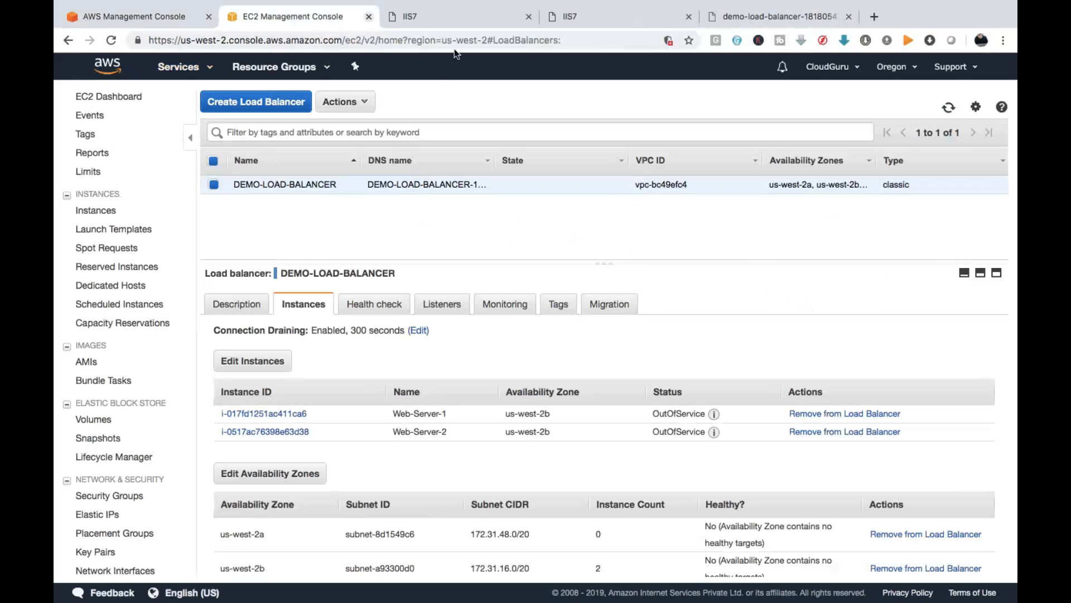
{"action": "left_click", "coordinate": [949, 111]}
{"action": "left_click", "coordinate": [949, 111]}
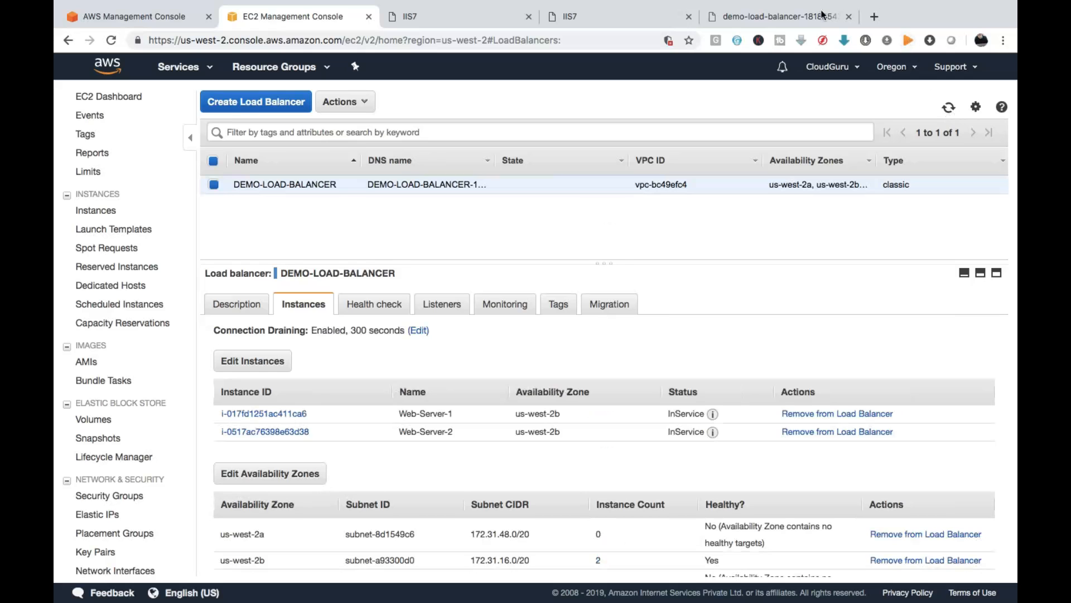
Retry loading the load balancer's DNS address in its already open tab and reload the page.
{"action": "left_click", "coordinate": [803, 19]}
{"action": "left_click", "coordinate": [448, 48]}
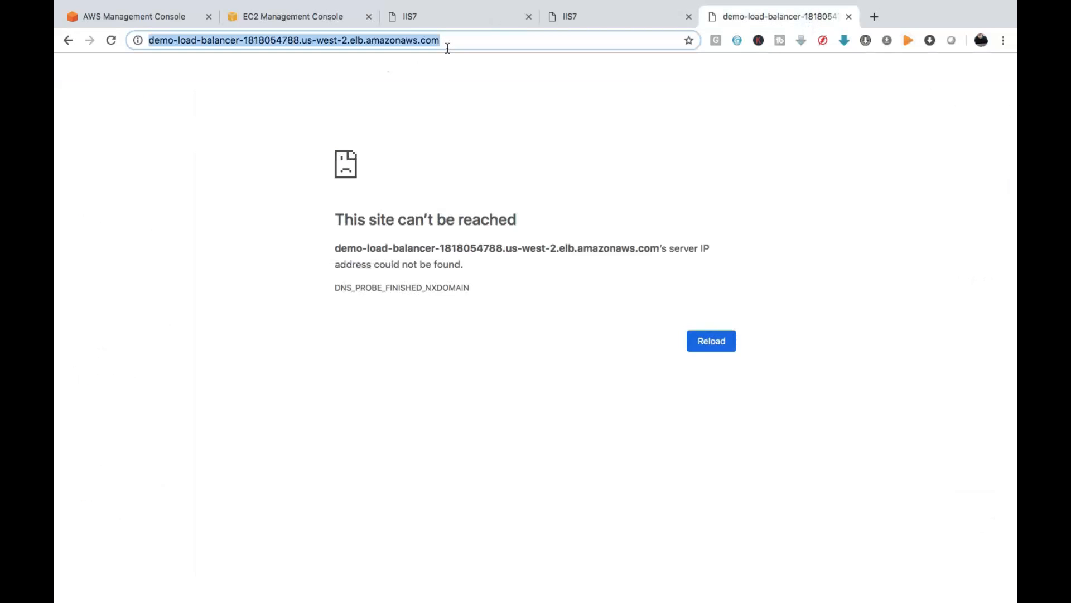
{"action": "key", "text": "Return"}
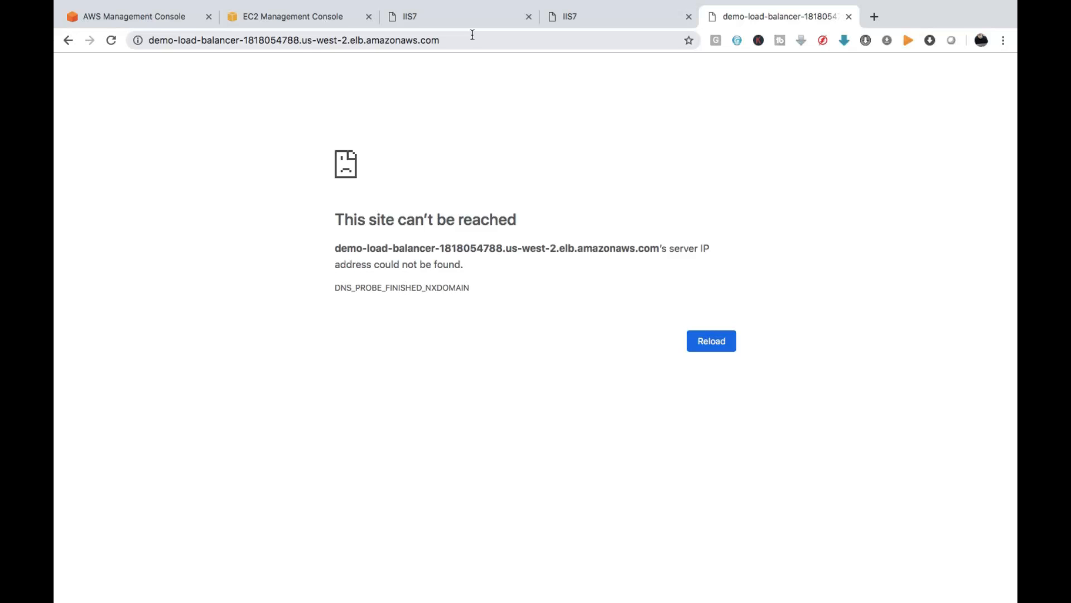
{"action": "left_click", "coordinate": [111, 42]}
Copy DEMO-LOAD-BALANCER's DNS name again, close the unreachable page, and try the address in a fresh tab.
{"action": "left_click", "coordinate": [250, 20]}
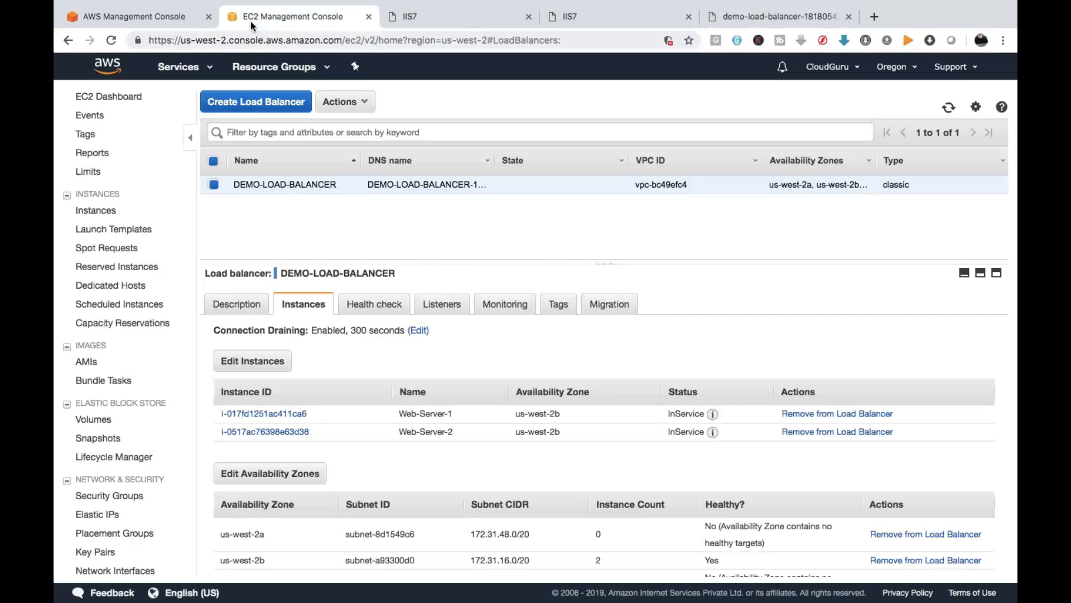
{"action": "left_click", "coordinate": [246, 306]}
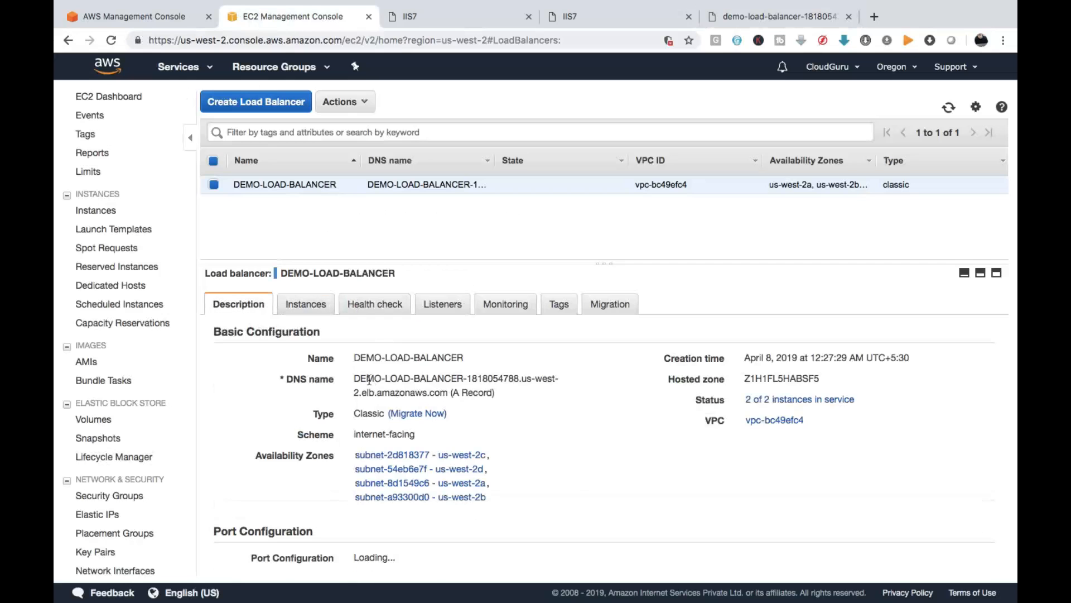
{"action": "left_click_drag", "start_coordinate": [354, 379], "coordinate": [448, 393]}
{"action": "right_click", "coordinate": [415, 378]}
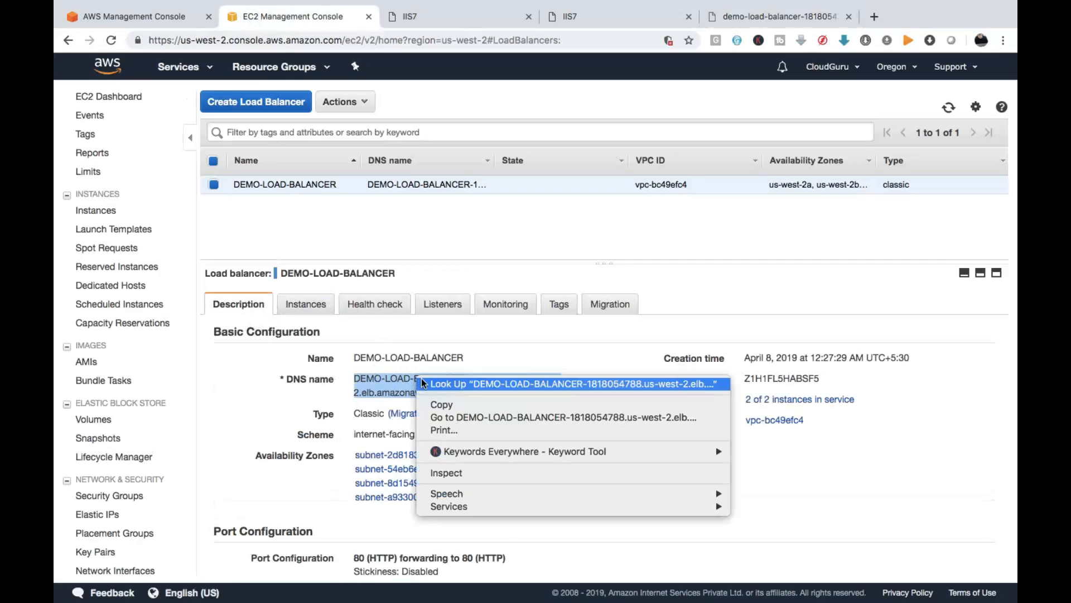
{"action": "left_click", "coordinate": [443, 402]}
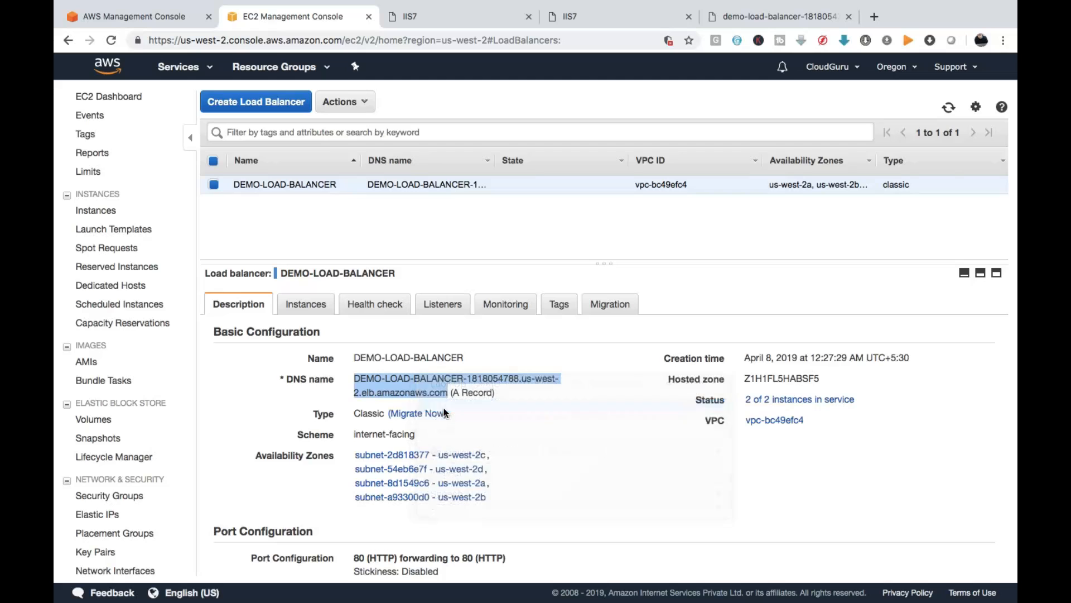
{"action": "left_click", "coordinate": [849, 16]}
{"action": "left_click", "coordinate": [720, 17]}
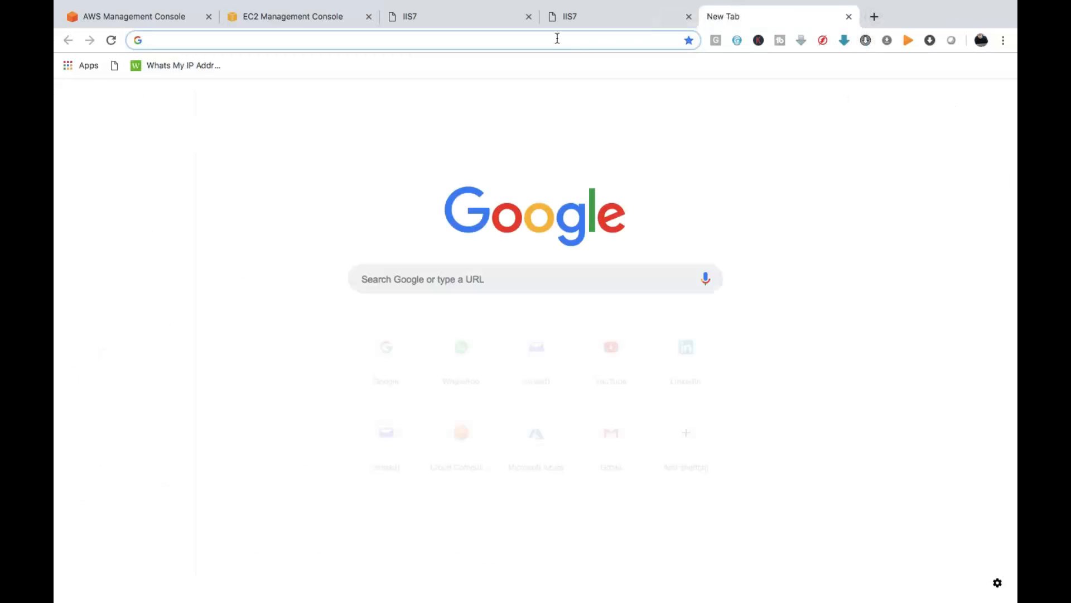
{"action": "key", "text": "super+v"}
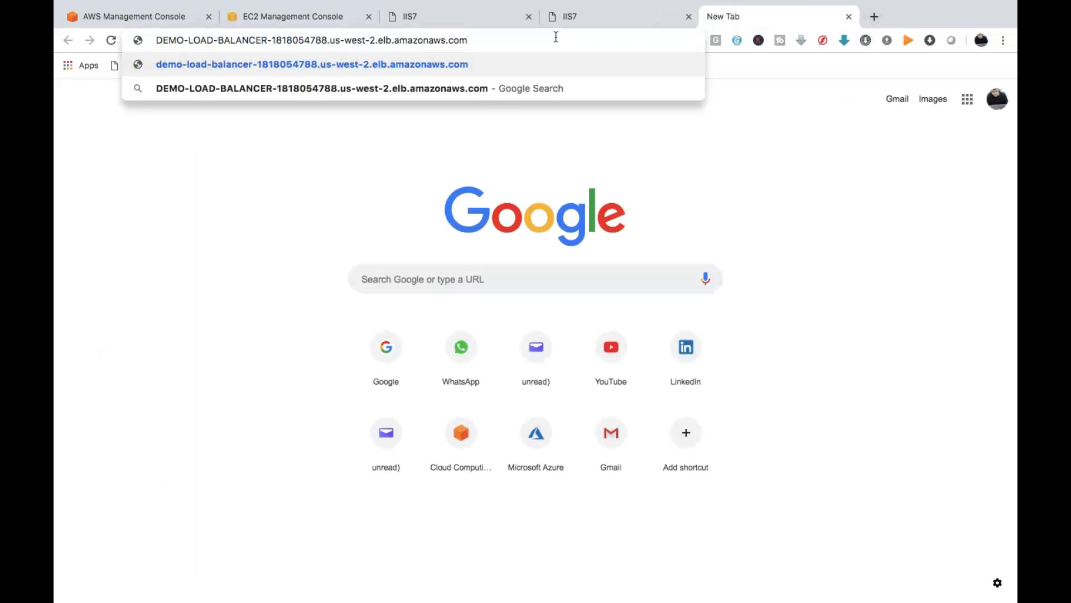
{"action": "key", "text": "Return"}
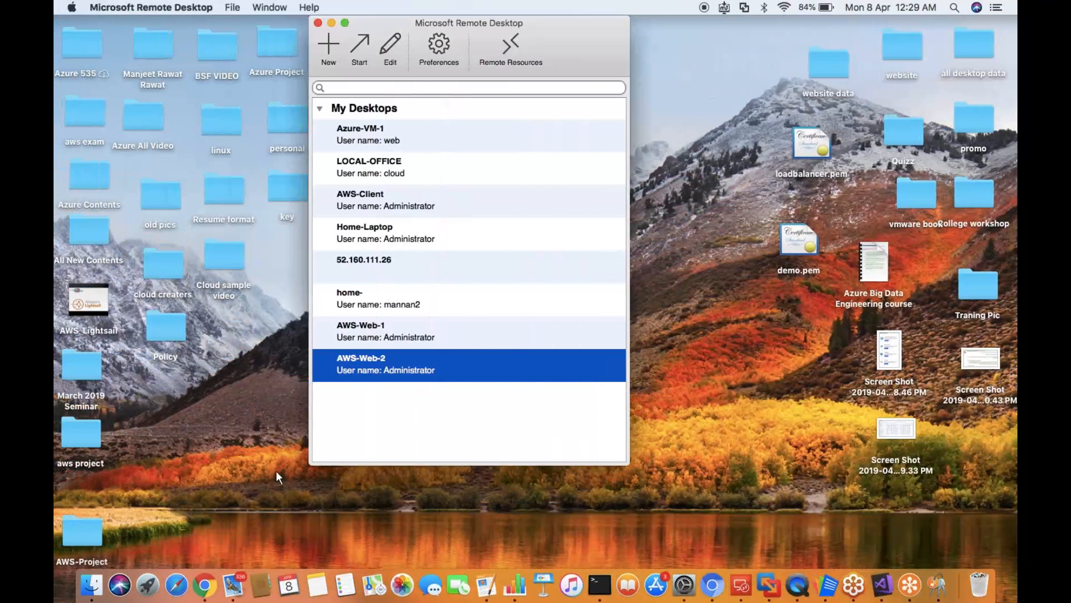
Switch to Safari and try to load the copied load balancer DNS name there.
{"action": "left_click", "coordinate": [147, 584]}
{"action": "left_click", "coordinate": [176, 585]}
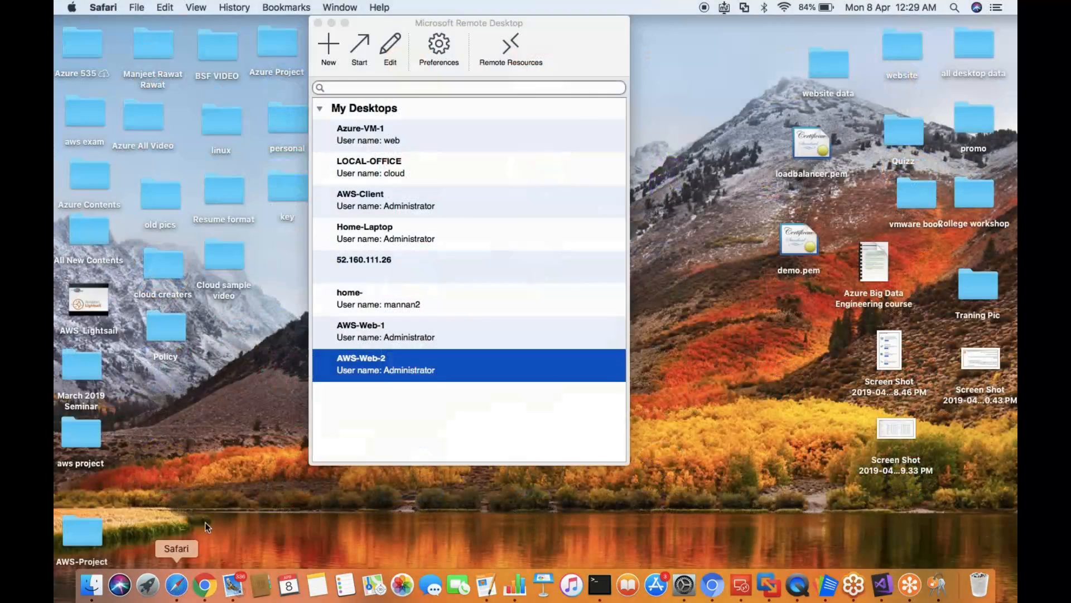
{"action": "left_click", "coordinate": [783, 7]}
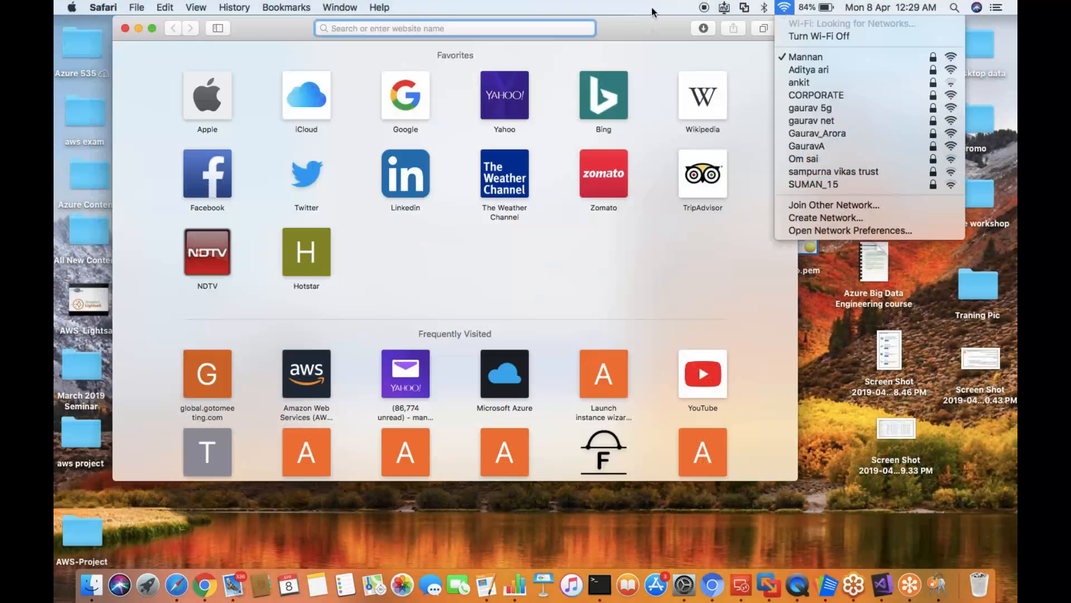
{"action": "left_click", "coordinate": [358, 28]}
{"action": "right_click", "coordinate": [361, 28]}
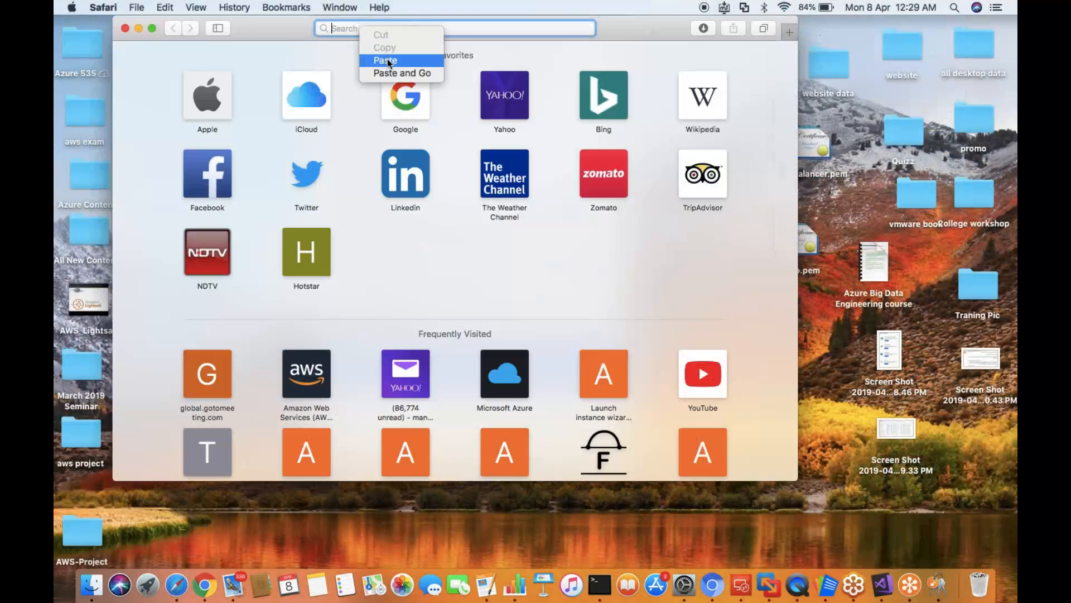
{"action": "left_click", "coordinate": [387, 62]}
{"action": "key", "text": "Return"}
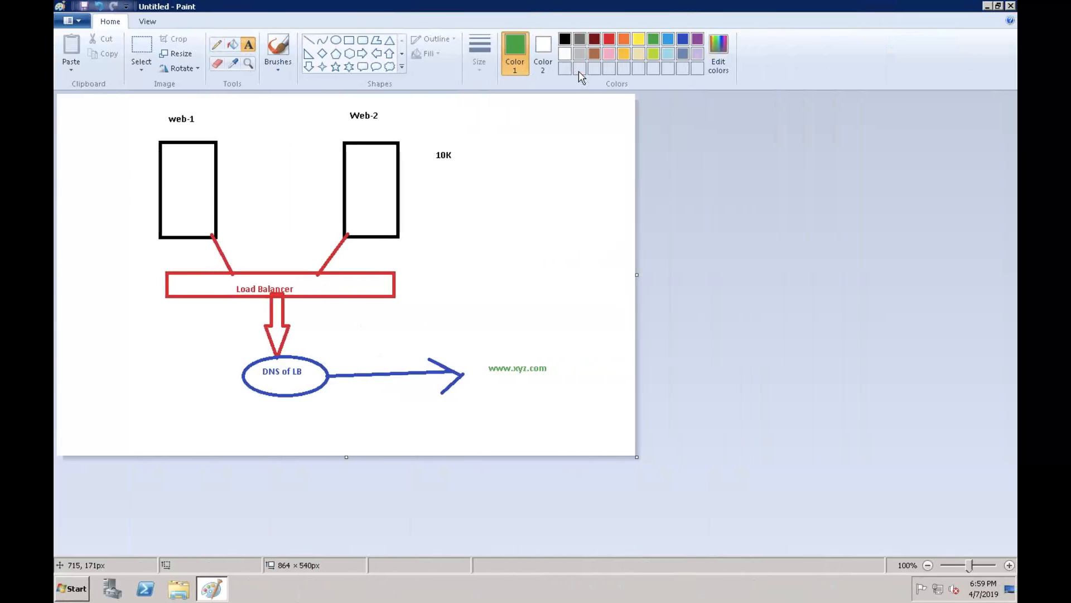
Return to the EC2 console in Chrome, refresh the load balancer, and recheck its registered instances' status.
{"action": "key", "text": "ctrl+Right"}
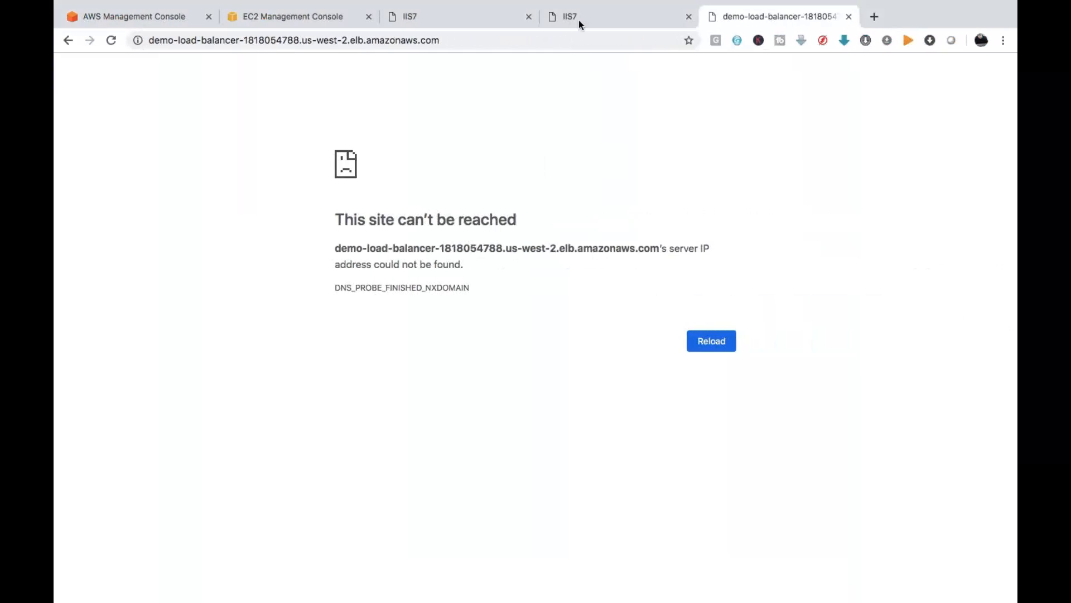
{"action": "left_click", "coordinate": [612, 12]}
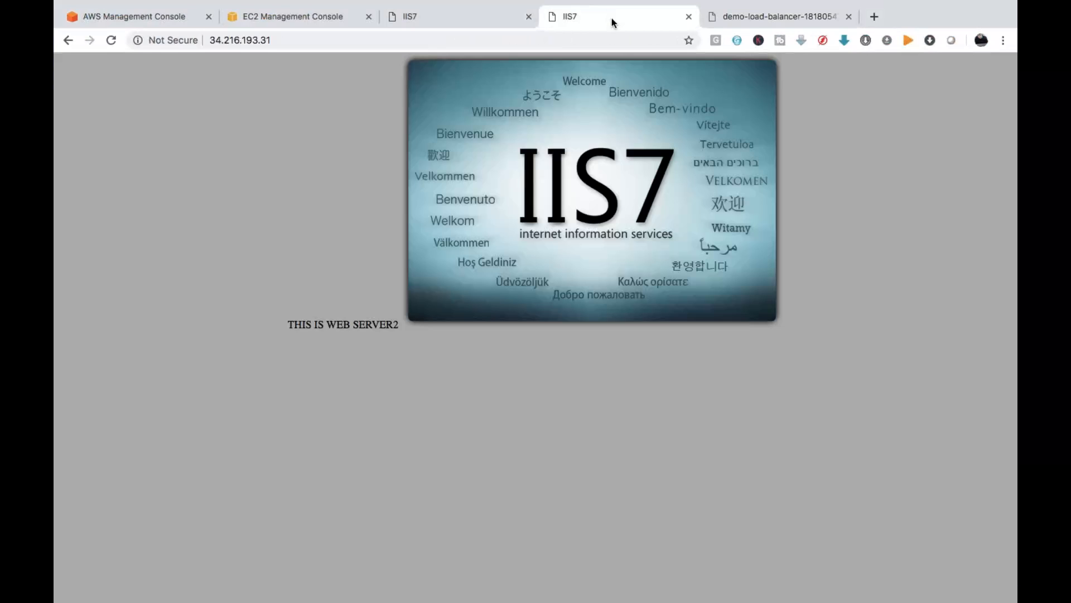
{"action": "left_click", "coordinate": [295, 17]}
{"action": "left_click", "coordinate": [948, 107]}
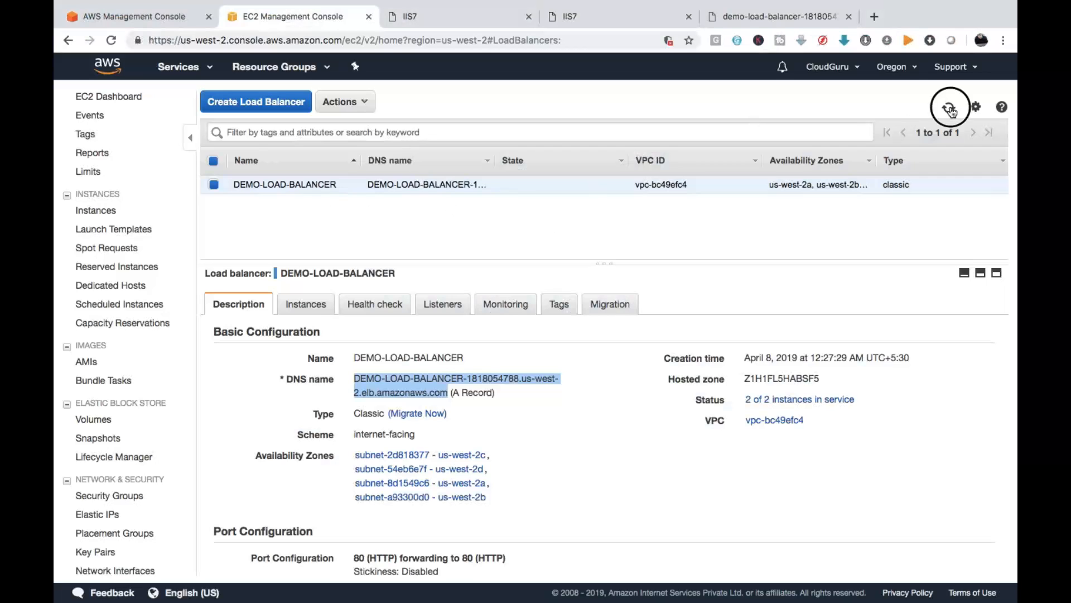
{"action": "left_click", "coordinate": [309, 304]}
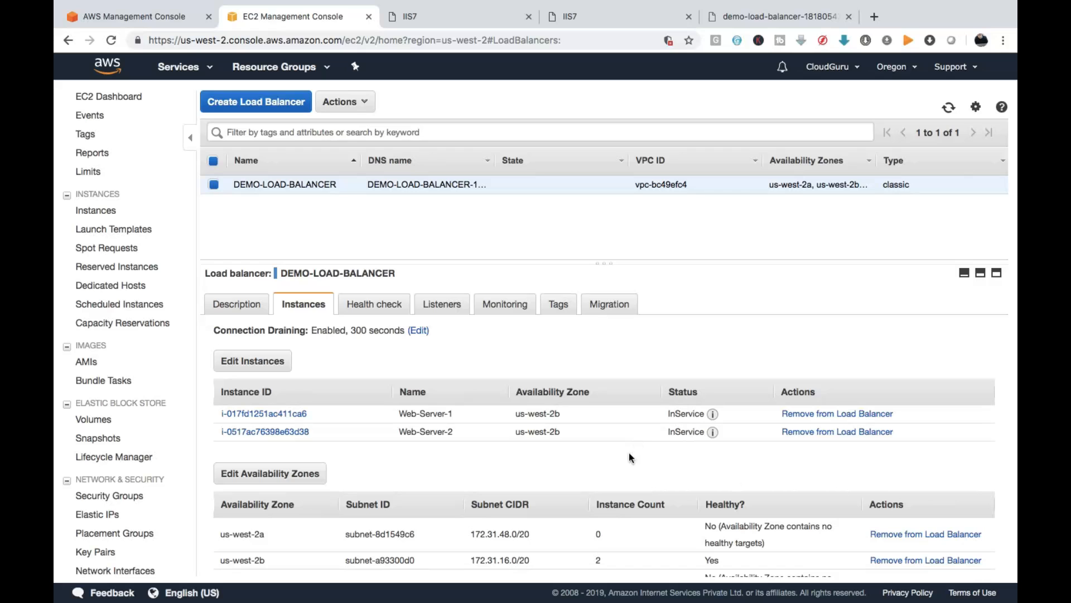
Copy the DNS name from DEMO-LOAD-BALANCER's description and open it in a new browser tab.
{"action": "left_click", "coordinate": [220, 310]}
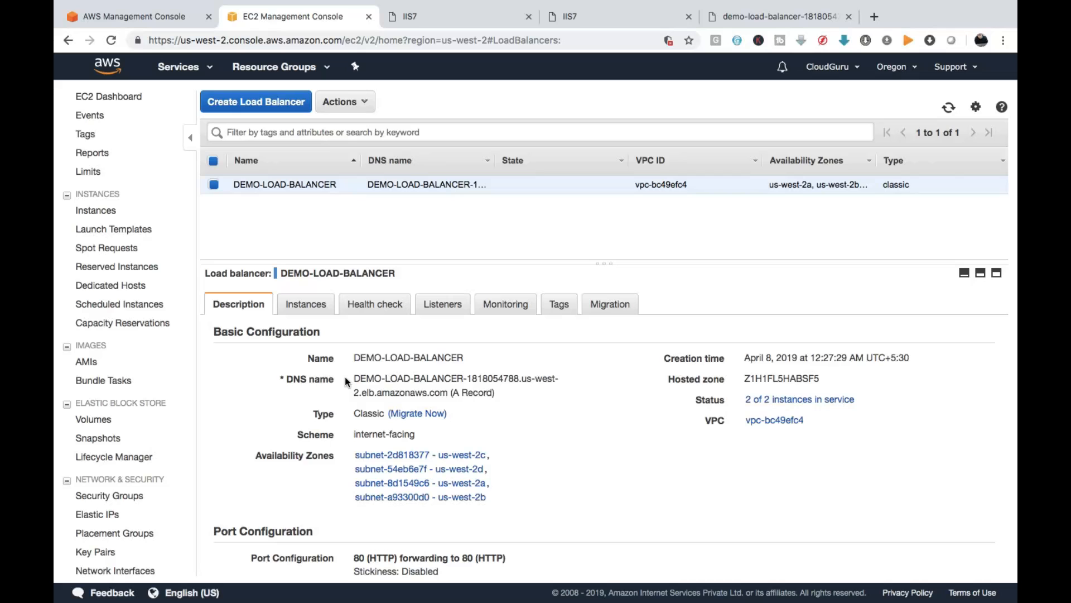
{"action": "left_click_drag", "start_coordinate": [356, 372], "coordinate": [448, 389]}
{"action": "right_click", "coordinate": [418, 389]}
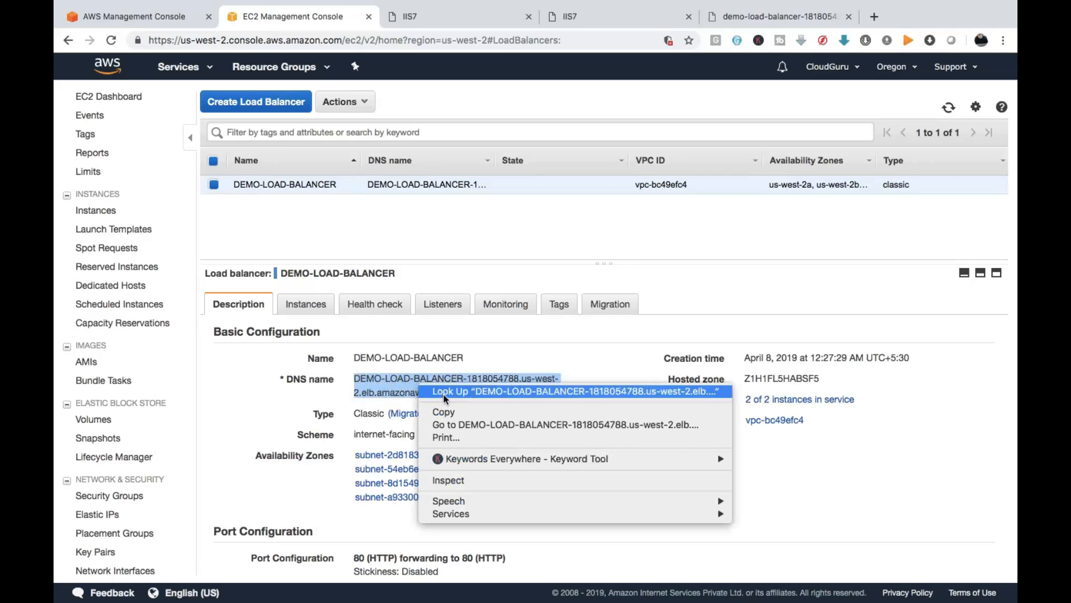
{"action": "left_click", "coordinate": [450, 409]}
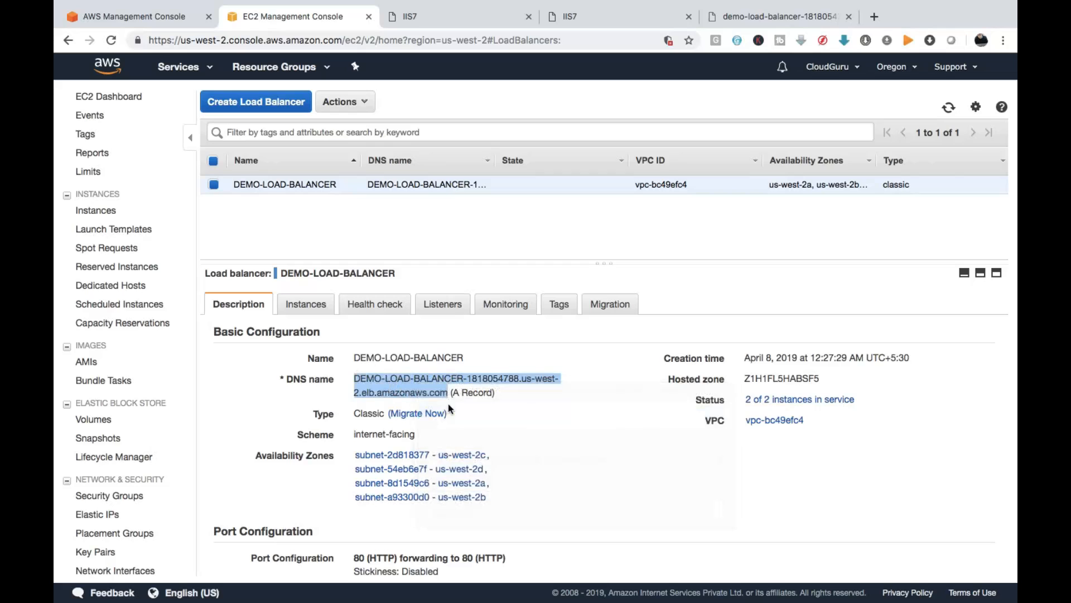
{"action": "left_click", "coordinate": [874, 16]}
{"action": "right_click", "coordinate": [521, 42]}
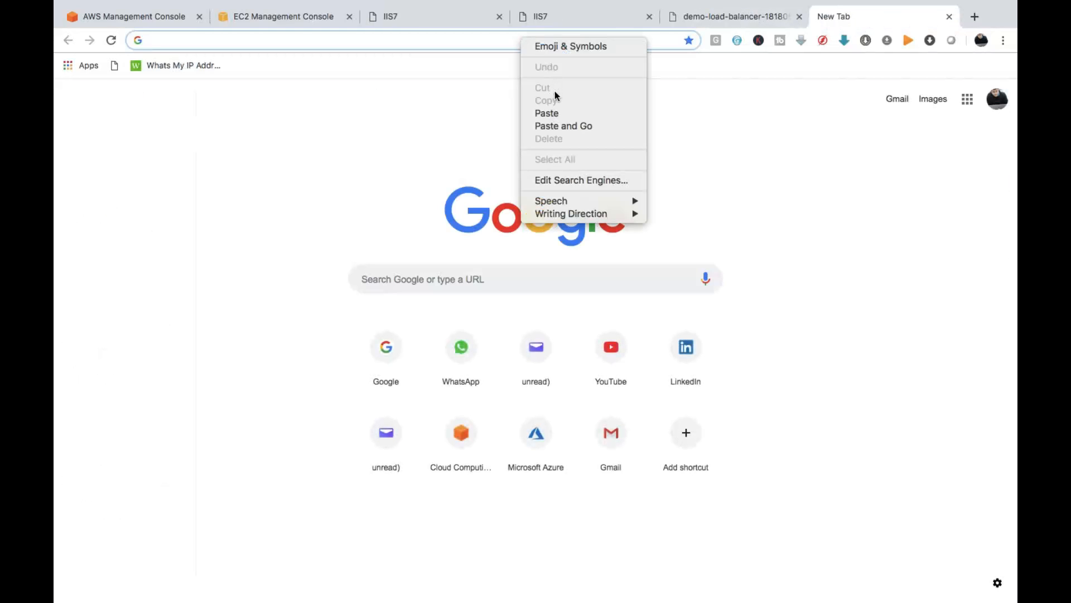
{"action": "left_click", "coordinate": [547, 113]}
{"action": "key", "text": "Return"}
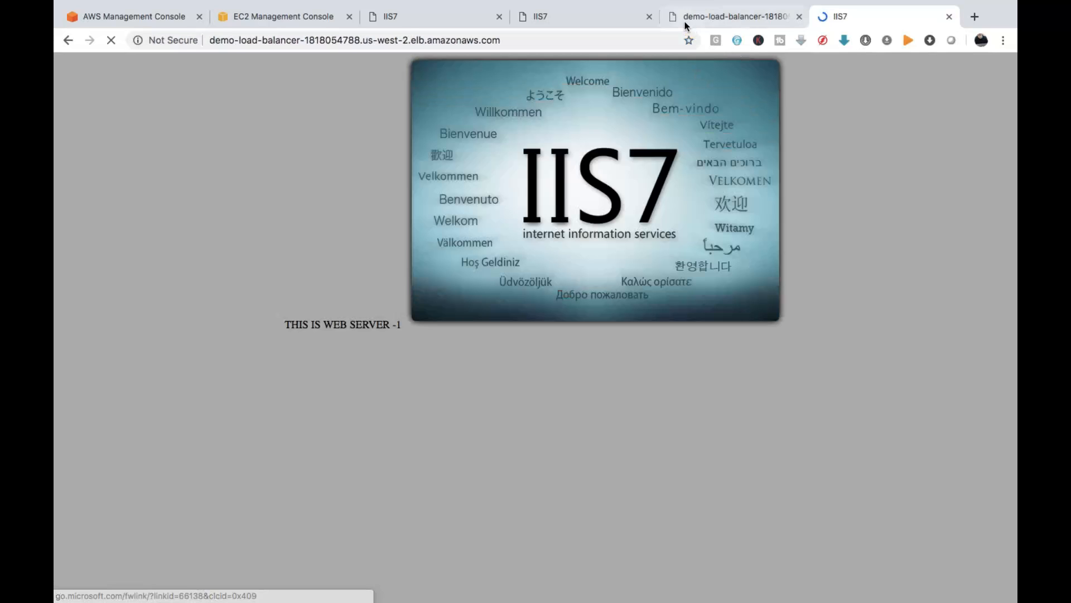
Close the old unreachable tab and reload the load balancer's page to test traffic distribution between the web servers.
{"action": "left_click", "coordinate": [799, 17]}
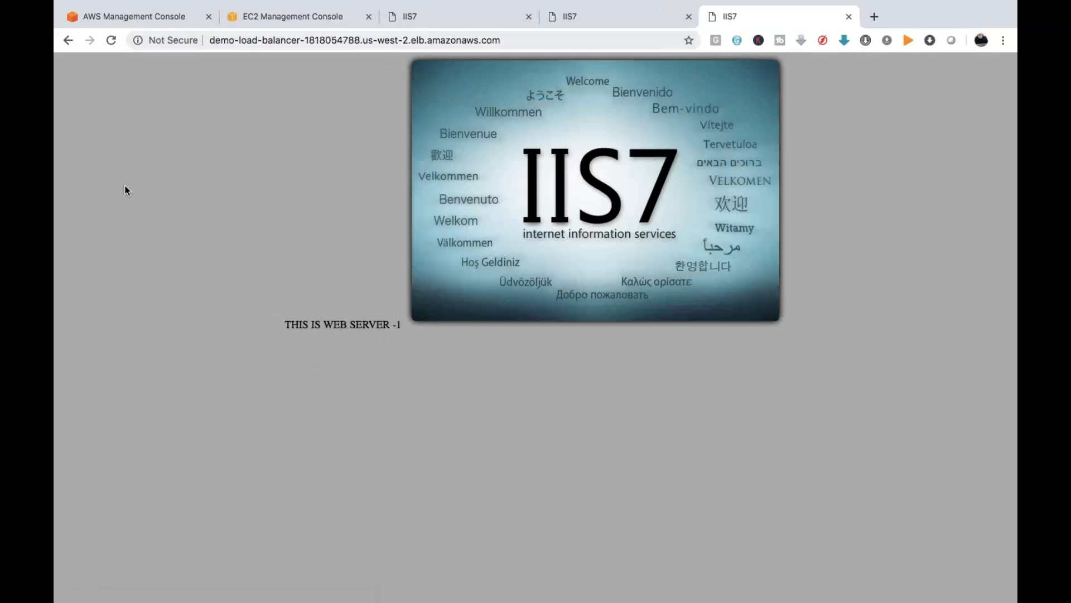
{"action": "left_click", "coordinate": [112, 40]}
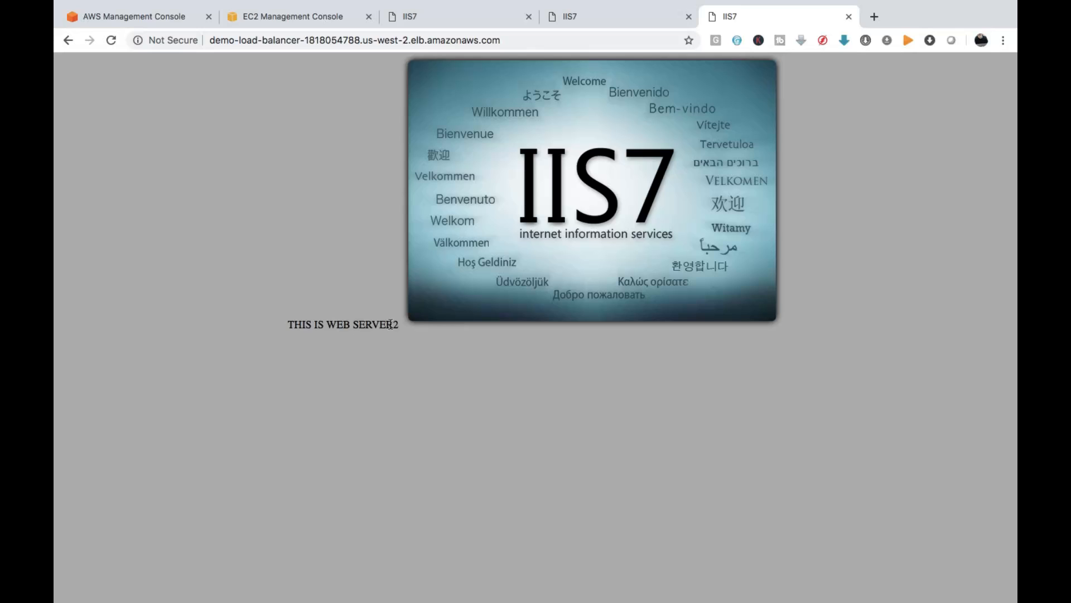
{"action": "left_click", "coordinate": [168, 16]}
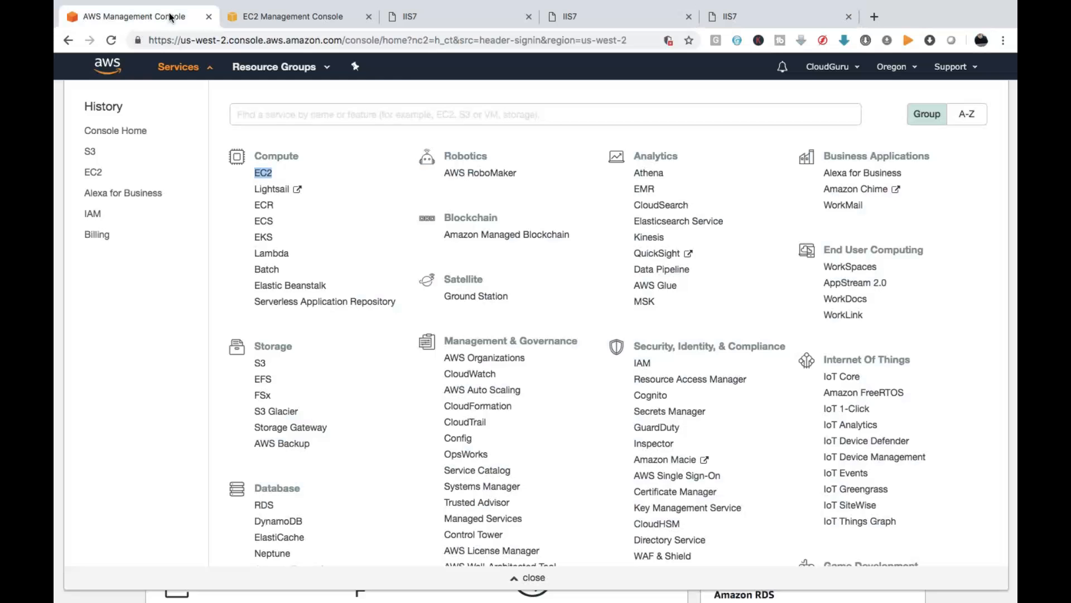
Switch to Safari, load the load balancer's page full screen, and reload it to check traffic distribution.
{"action": "key", "text": "ctrl+Left"}
{"action": "key", "text": "ctrl+Left"}
{"action": "key", "text": "ctrl+Left"}
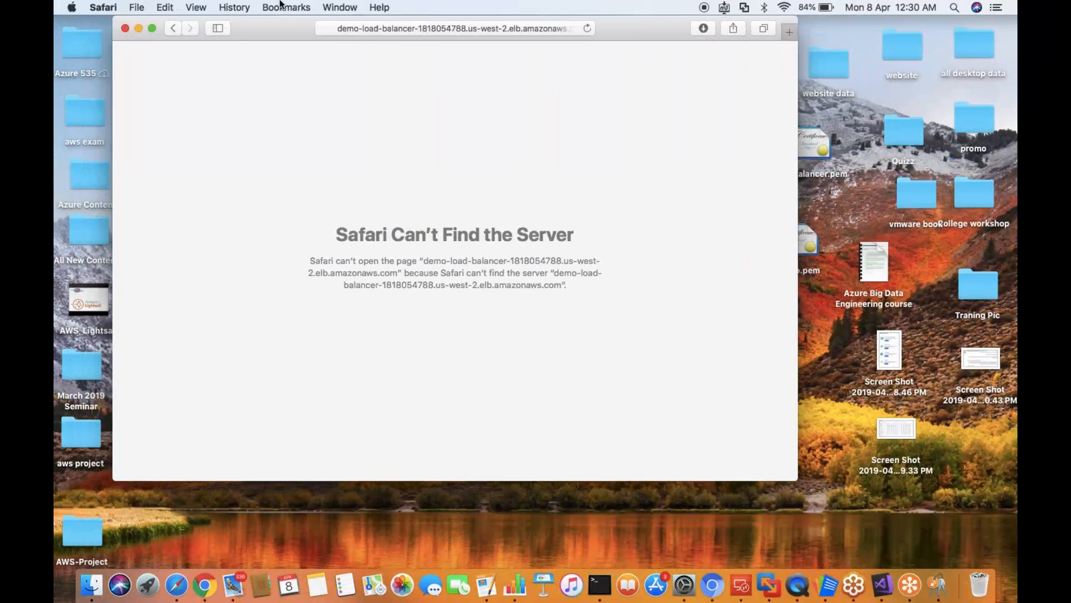
{"action": "left_click", "coordinate": [590, 28]}
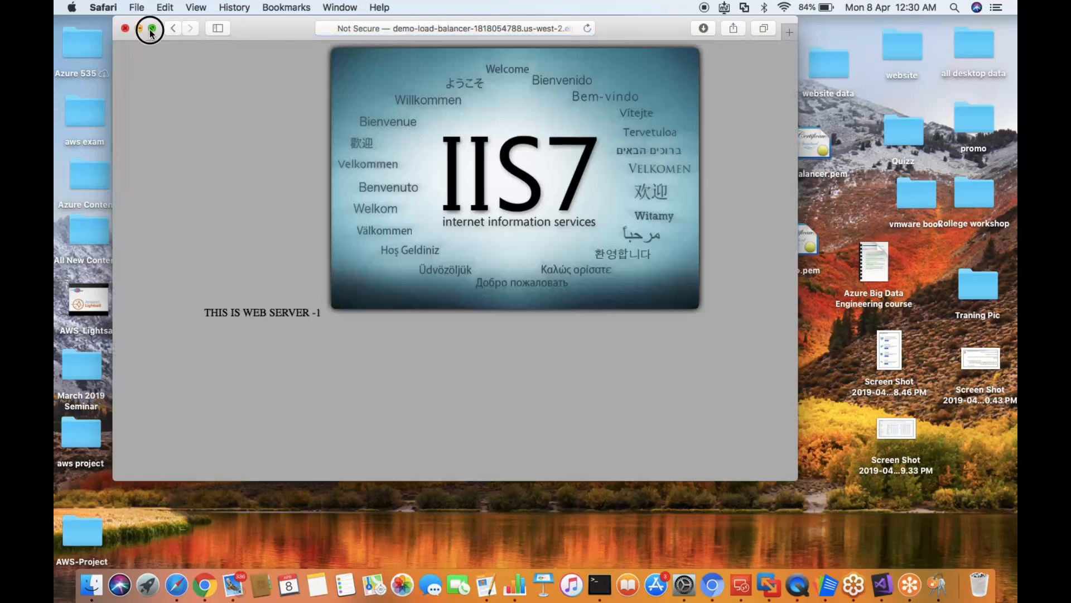
{"action": "left_click", "coordinate": [150, 30]}
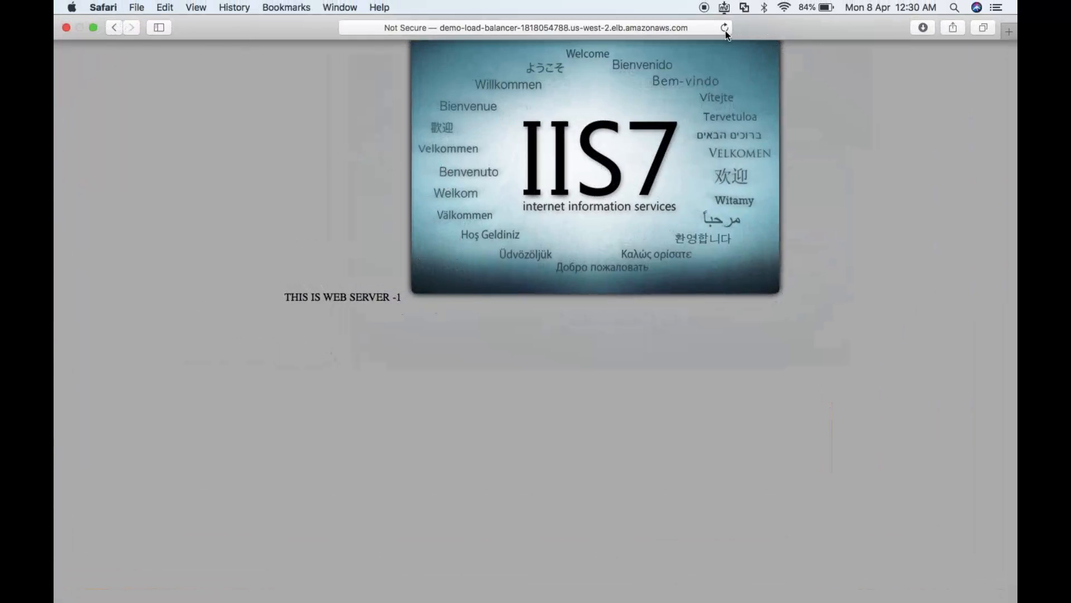
{"action": "left_click", "coordinate": [725, 28]}
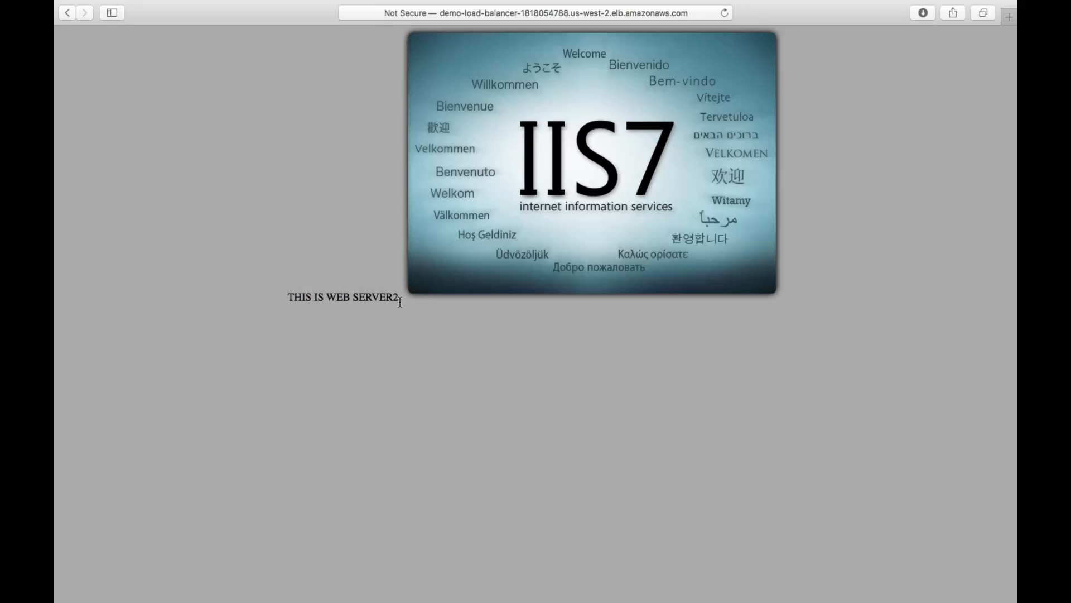
Switch to the Paint diagram in the remote session and draw a green ellipse about 782 × 531 px around the load balancer setup.
{"action": "key", "text": "ctrl+Right"}
{"action": "key", "text": "ctrl+Left"}
{"action": "key", "text": "ctrl+Left"}
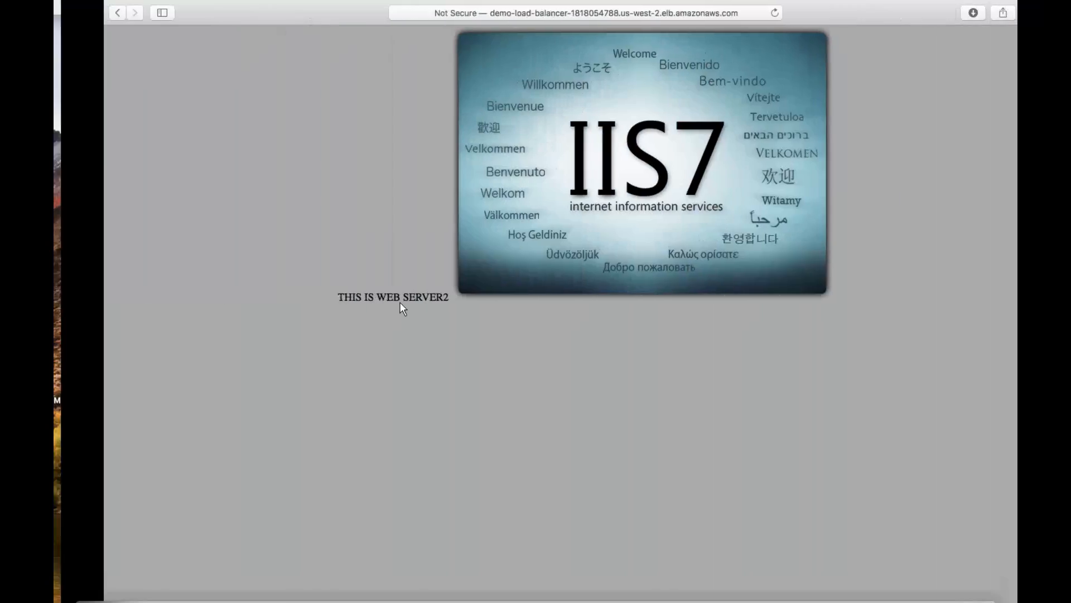
{"action": "key", "text": "ctrl+Right"}
{"action": "key", "text": "ctrl+Right"}
{"action": "key", "text": "ctrl+Right"}
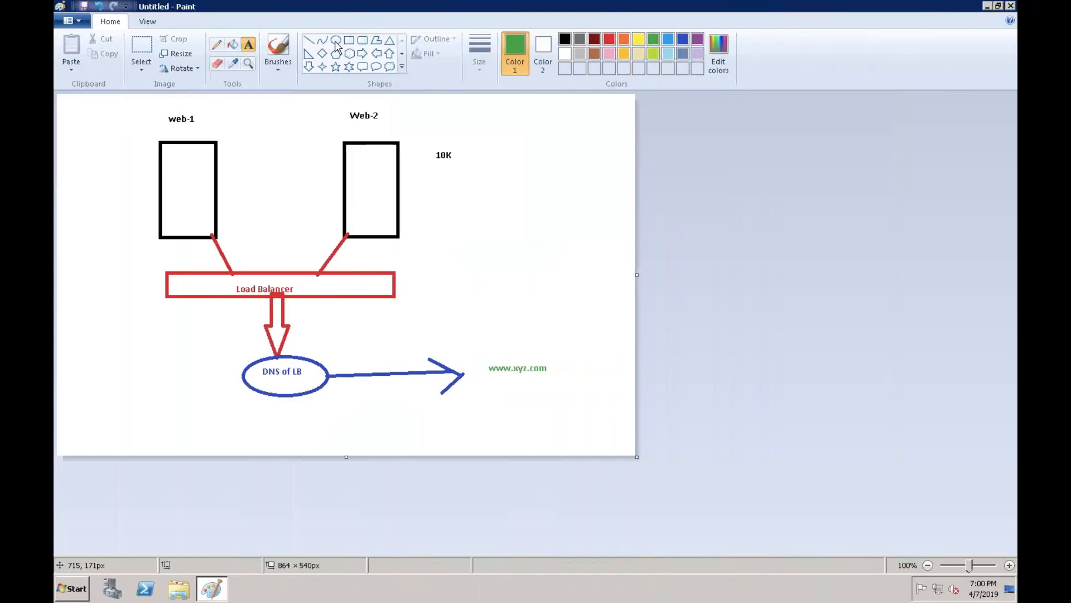
{"action": "left_click", "coordinate": [336, 41]}
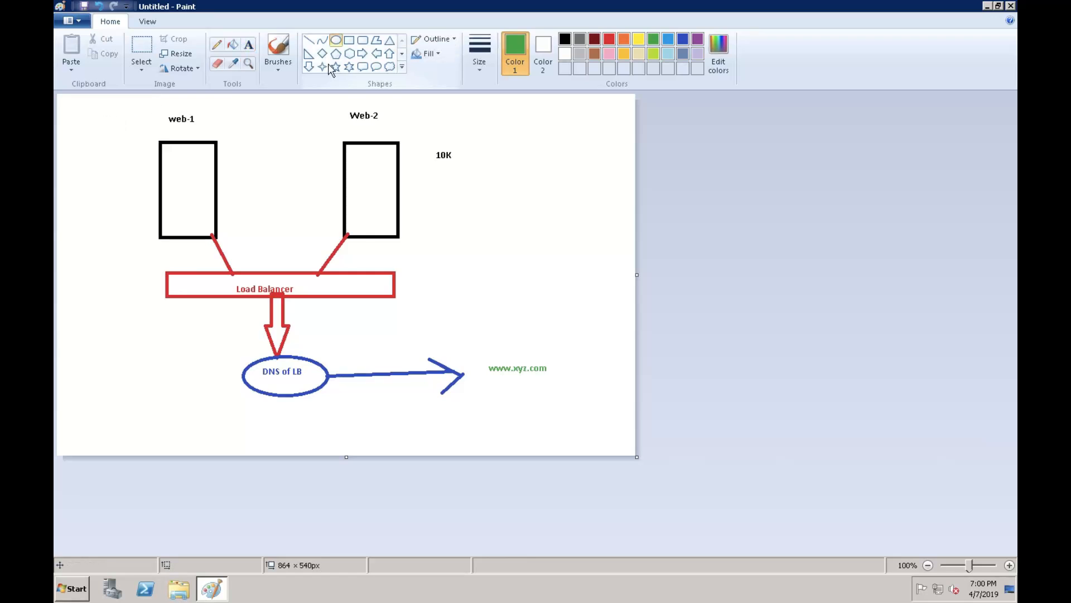
{"action": "left_click_drag", "start_coordinate": [257, 217], "coordinate": [297, 257]}
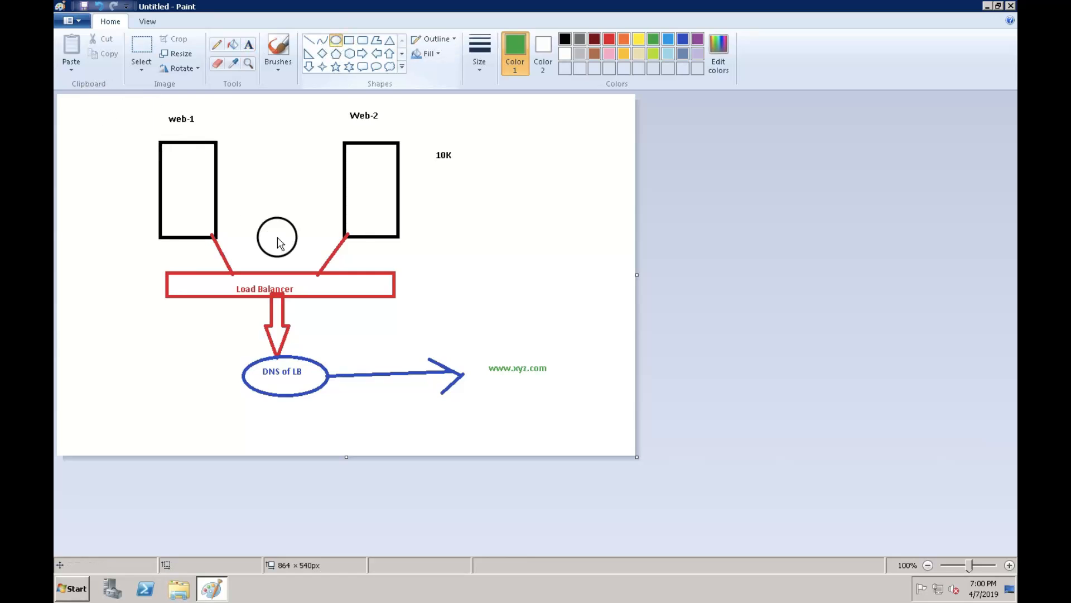
{"action": "left_click_drag", "start_coordinate": [96, 101], "coordinate": [620, 459]}
{"action": "left_click_drag", "start_coordinate": [412, 346], "coordinate": [378, 356]}
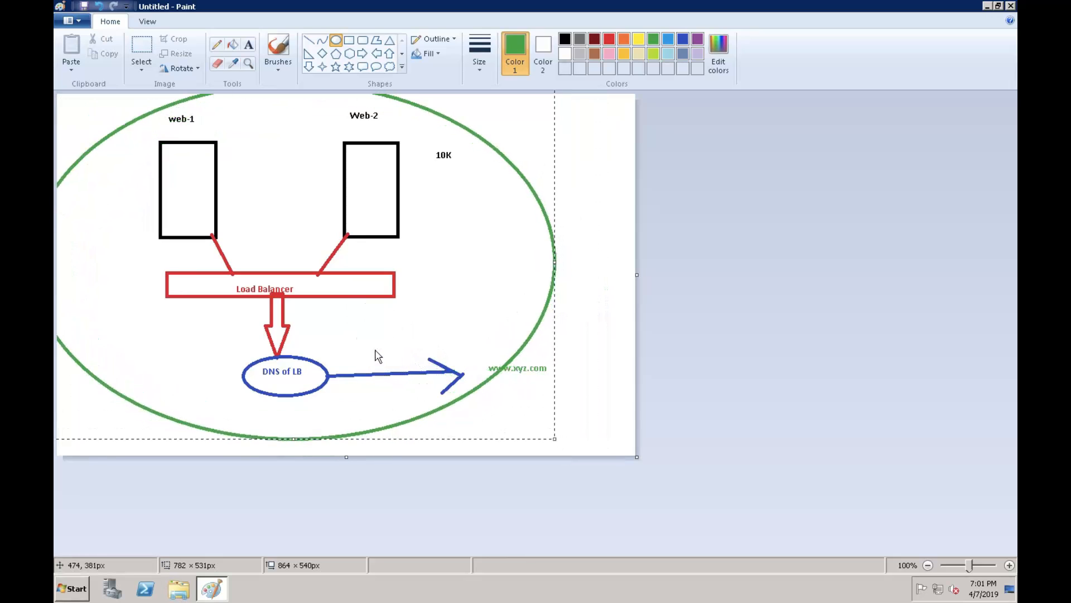
{"action": "left_click", "coordinate": [583, 290]}
{"action": "key", "text": "ctrl+Left"}
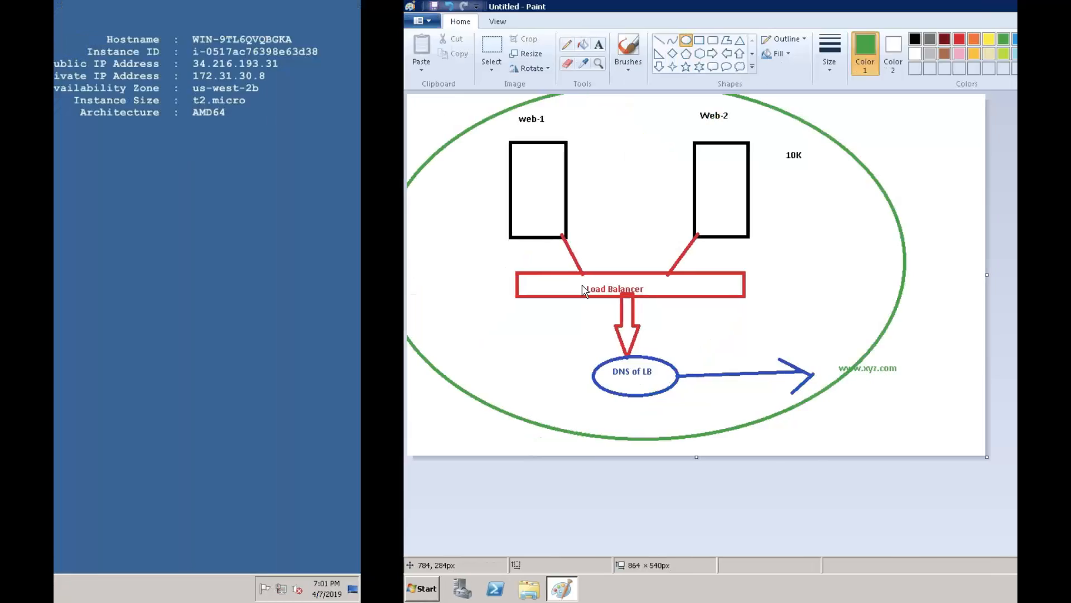
{"action": "key", "text": "ctrl+Left"}
{"action": "key", "text": "ctrl+Left"}
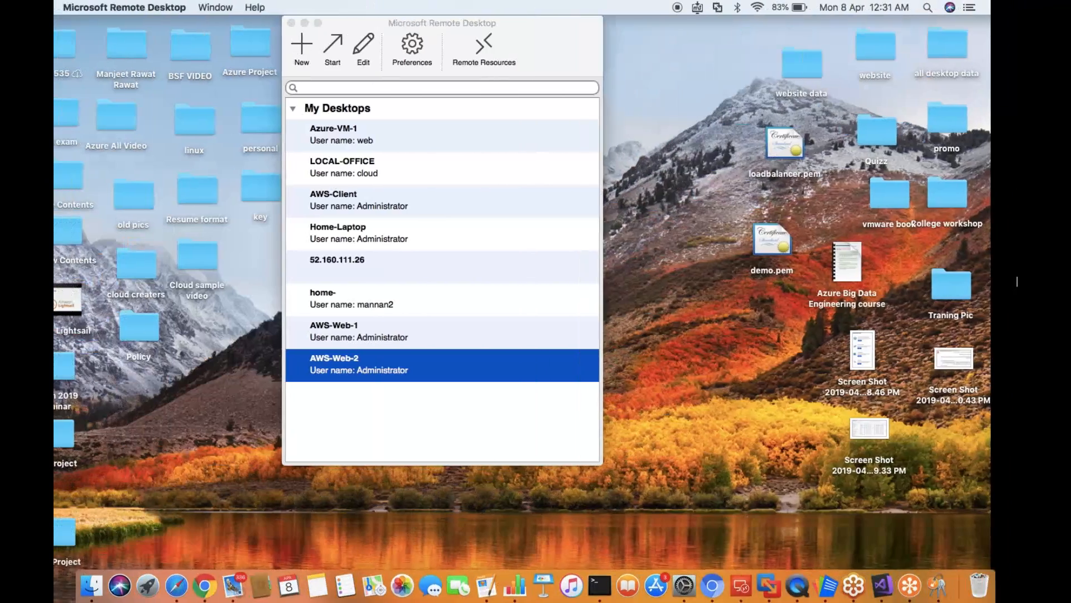
{"action": "key", "text": "ctrl+Right"}
{"action": "key", "text": "ctrl+Right"}
{"action": "key", "text": "ctrl+Right"}
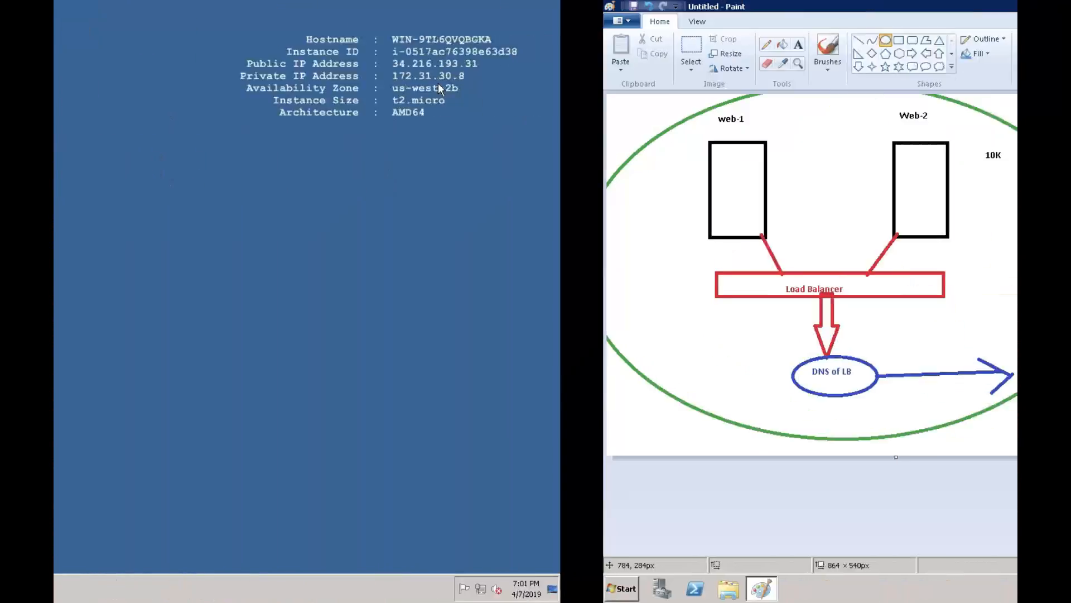
Switch to the EC2 console in Chrome, open the EC2 Dashboard, and refresh its account attributes to examine the resources.
{"action": "key", "text": "ctrl+Left"}
{"action": "key", "text": "ctrl+Left"}
{"action": "key", "text": "ctrl+Left"}
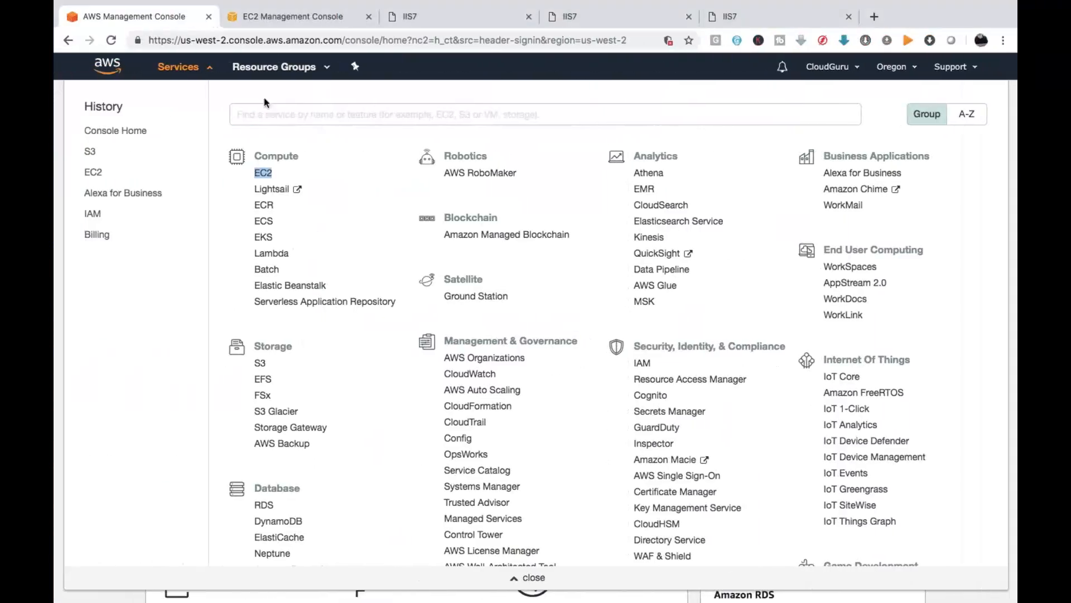
{"action": "left_click", "coordinate": [360, 153]}
{"action": "left_click", "coordinate": [305, 19]}
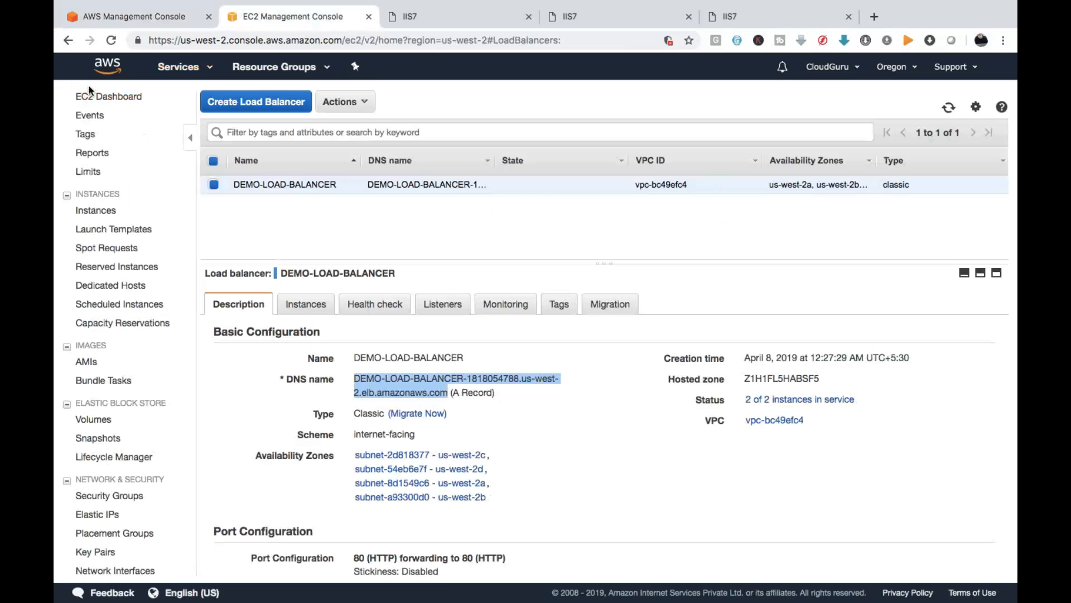
{"action": "left_click", "coordinate": [107, 97]}
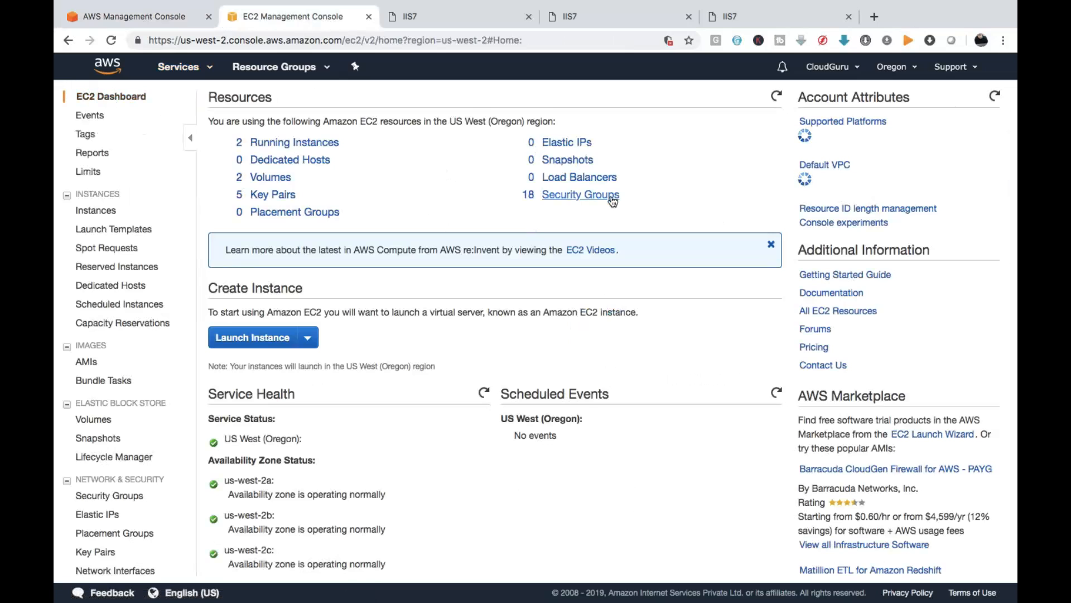
{"action": "left_click", "coordinate": [995, 96]}
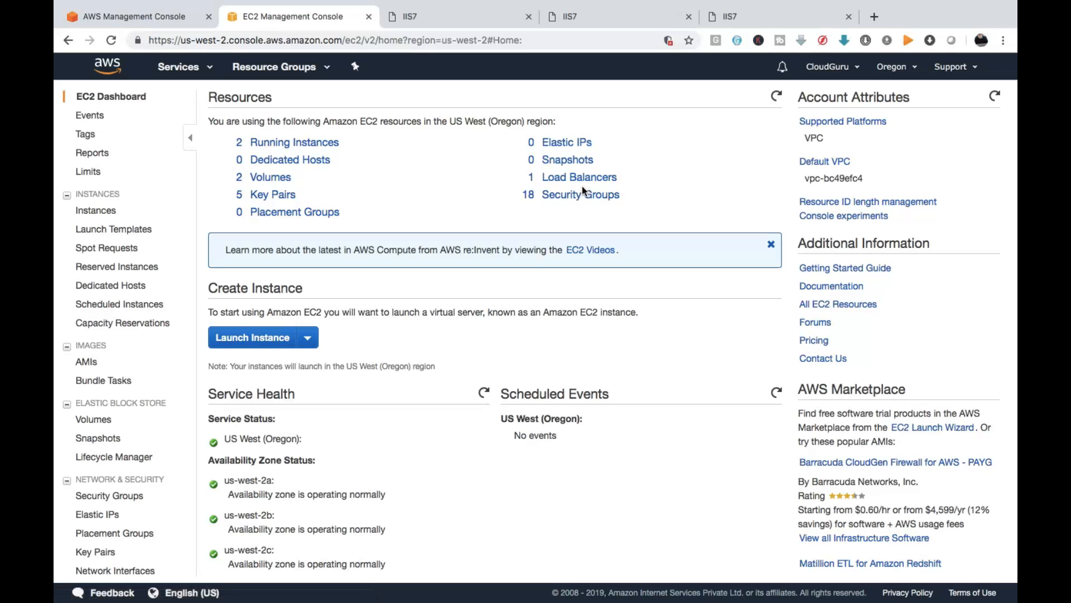
Switch to the Pages notes and review the load balancer's purpose, configuration requirements, and the AWS load balancer types.
{"action": "key", "text": "ctrl+Left"}
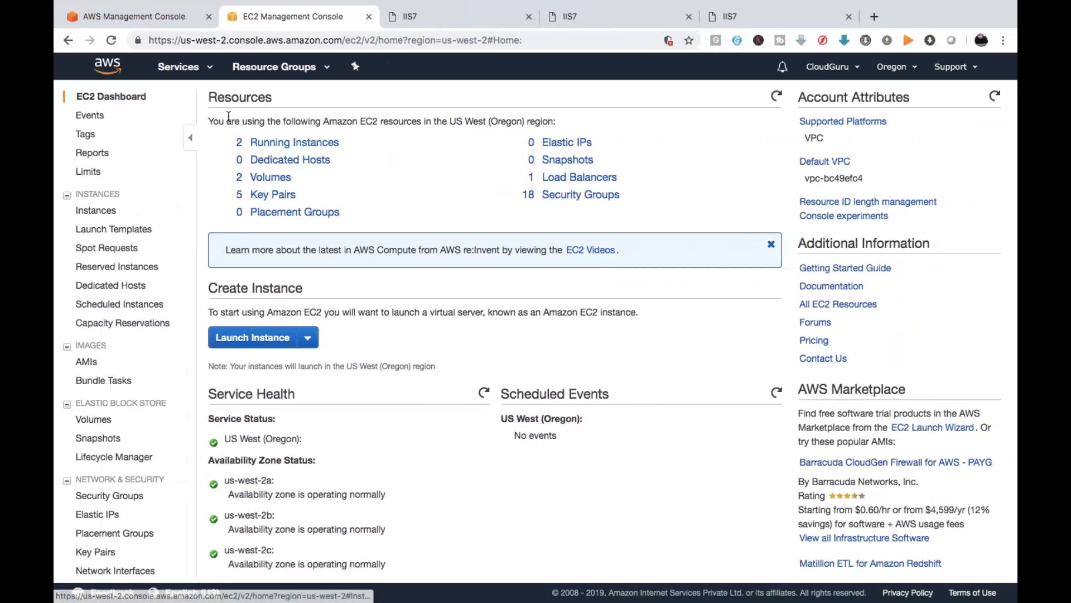
{"action": "key", "text": "ctrl+Left"}
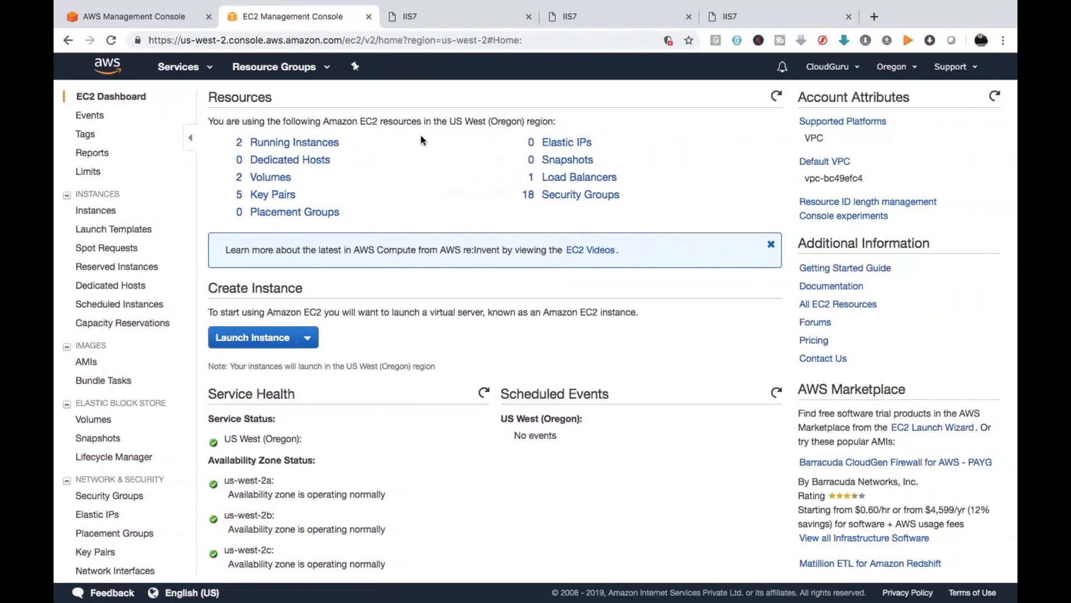
{"action": "key", "text": "ctrl+Right"}
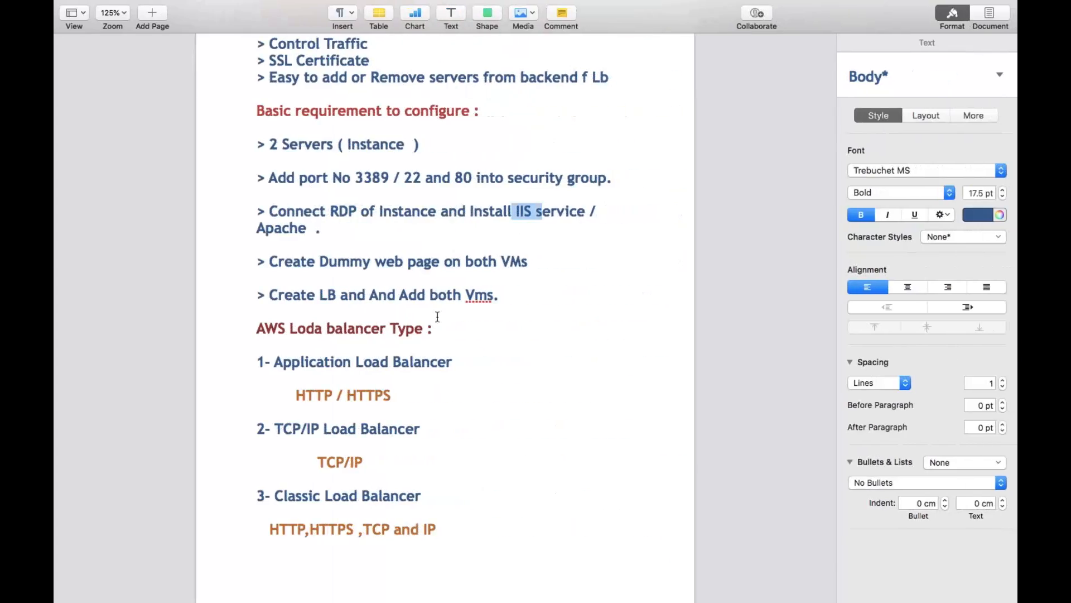
{"action": "scroll", "coordinate": [437, 316], "scroll_direction": "up", "scroll_amount": 5}
{"action": "scroll", "coordinate": [437, 316], "scroll_direction": "down", "scroll_amount": 3}
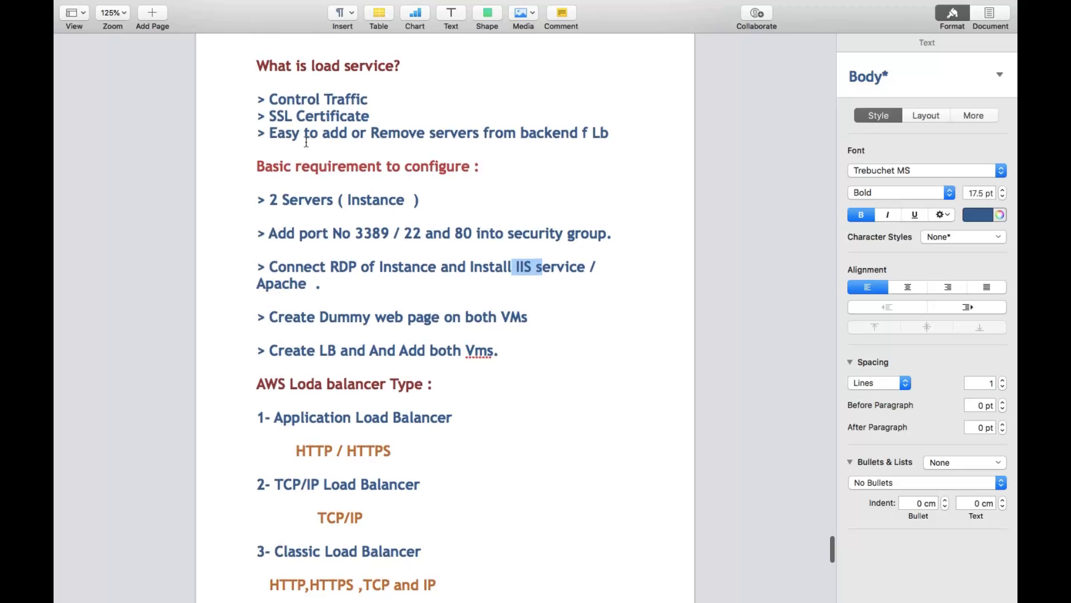
{"action": "scroll", "coordinate": [538, 352], "scroll_direction": "down", "scroll_amount": 2}
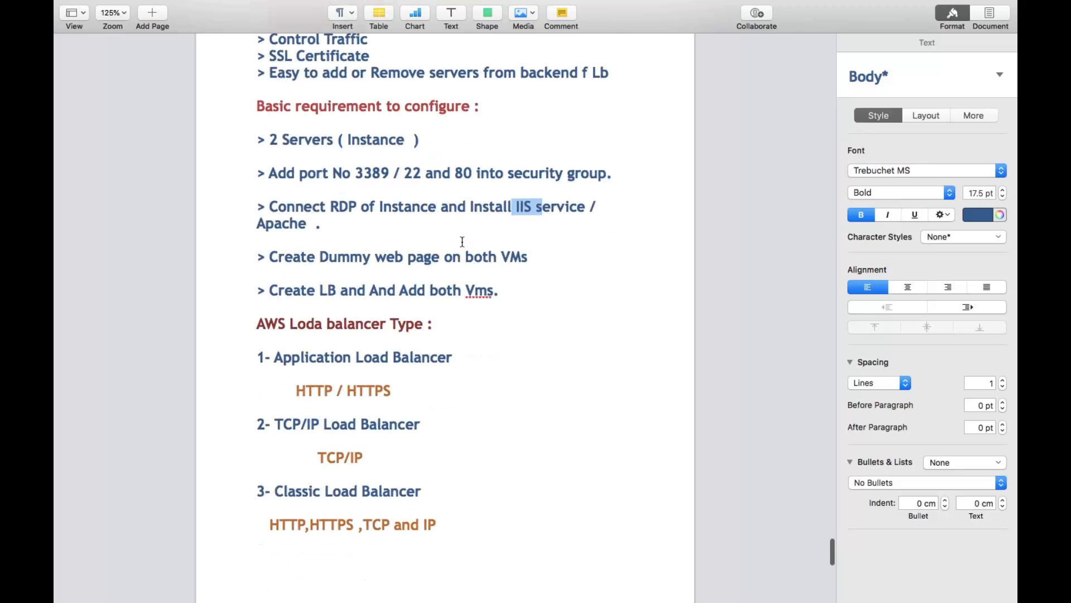
{"action": "scroll", "coordinate": [462, 241], "scroll_direction": "down", "scroll_amount": 4}
{"action": "scroll", "coordinate": [462, 241], "scroll_direction": "up", "scroll_amount": 2}
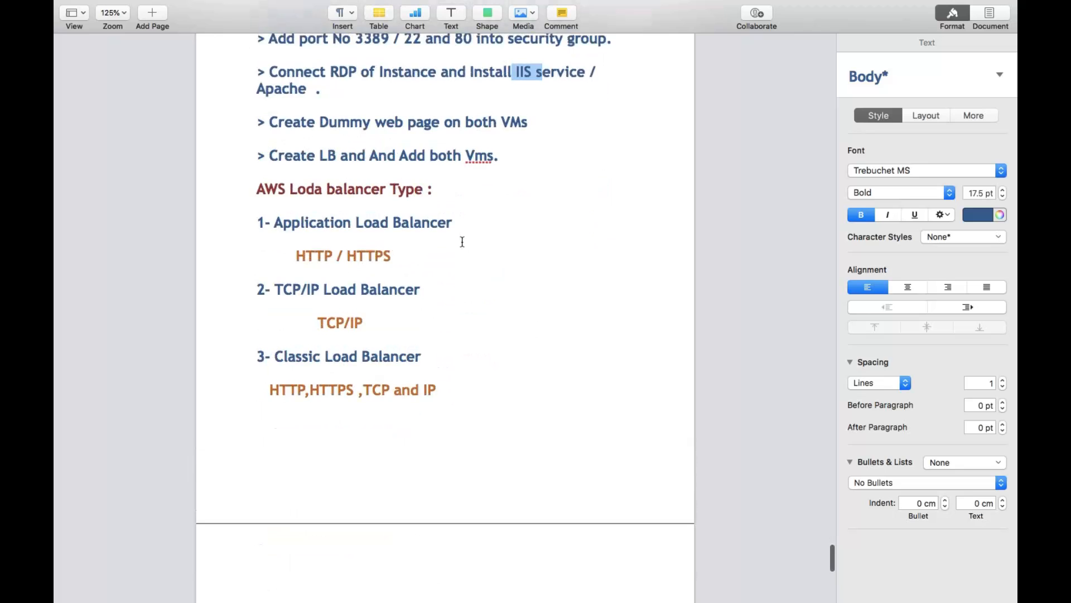
{"action": "scroll", "coordinate": [462, 242], "scroll_direction": "up", "scroll_amount": 3}
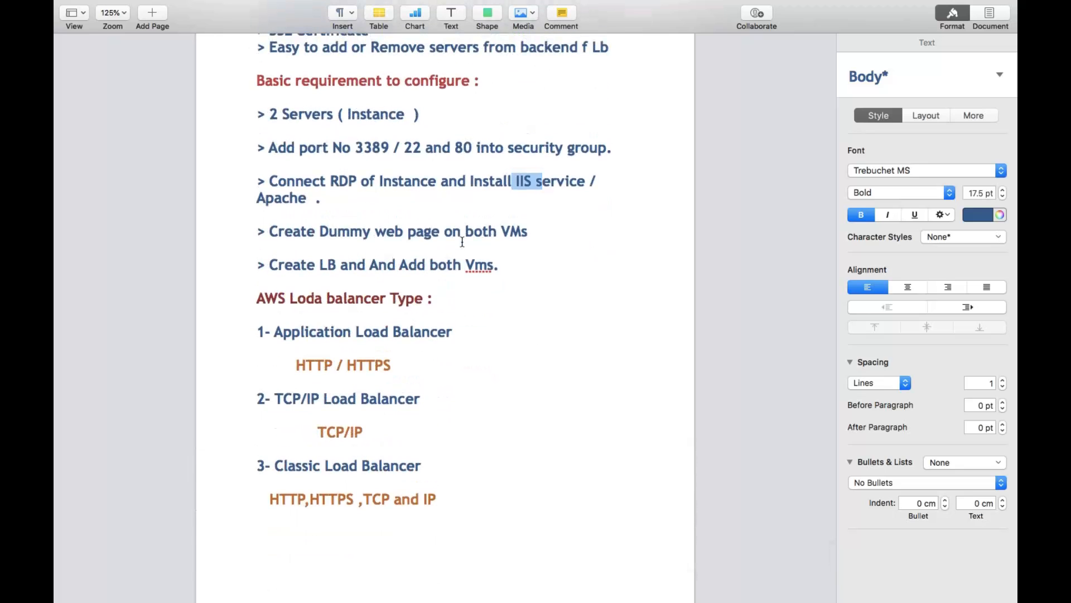
Leave the notes and return to the load balancer's page in Safari.
{"action": "key", "text": "ctrl+Left"}
{"action": "scroll", "coordinate": [461, 240], "scroll_direction": "up", "scroll_amount": 1}
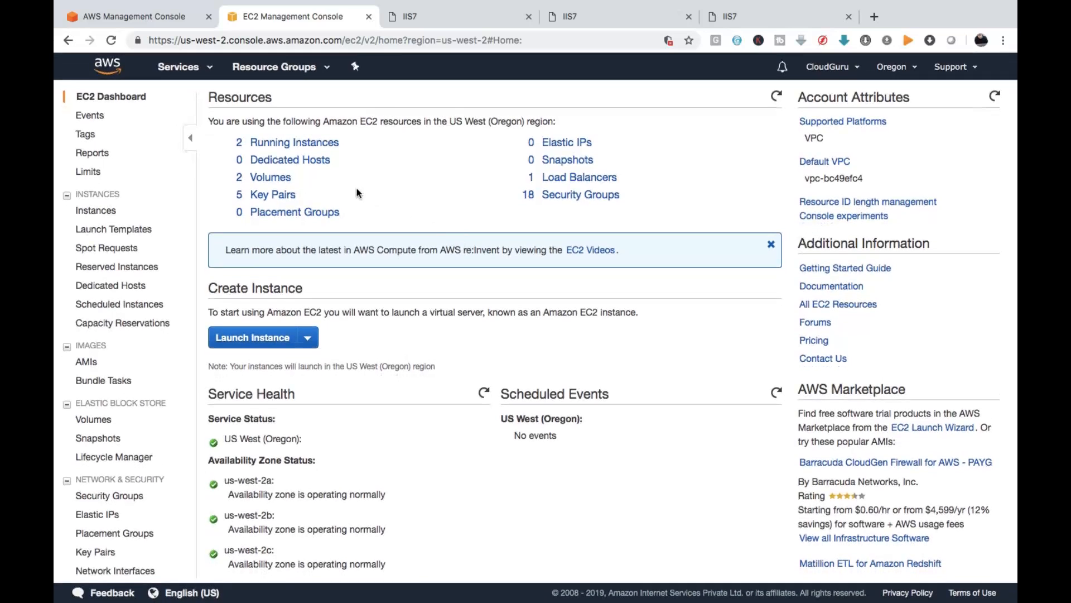
{"action": "key", "text": "ctrl+Left"}
{"action": "key", "text": "ctrl+Left"}
{"action": "key", "text": "ctrl+Left"}
{"action": "key", "text": "ctrl+Left"}
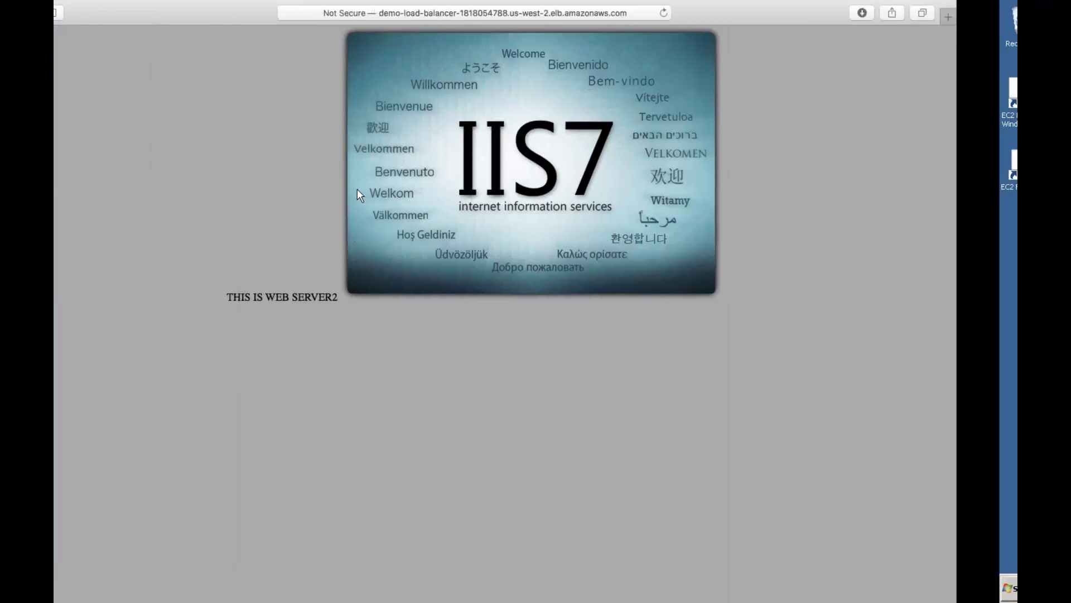